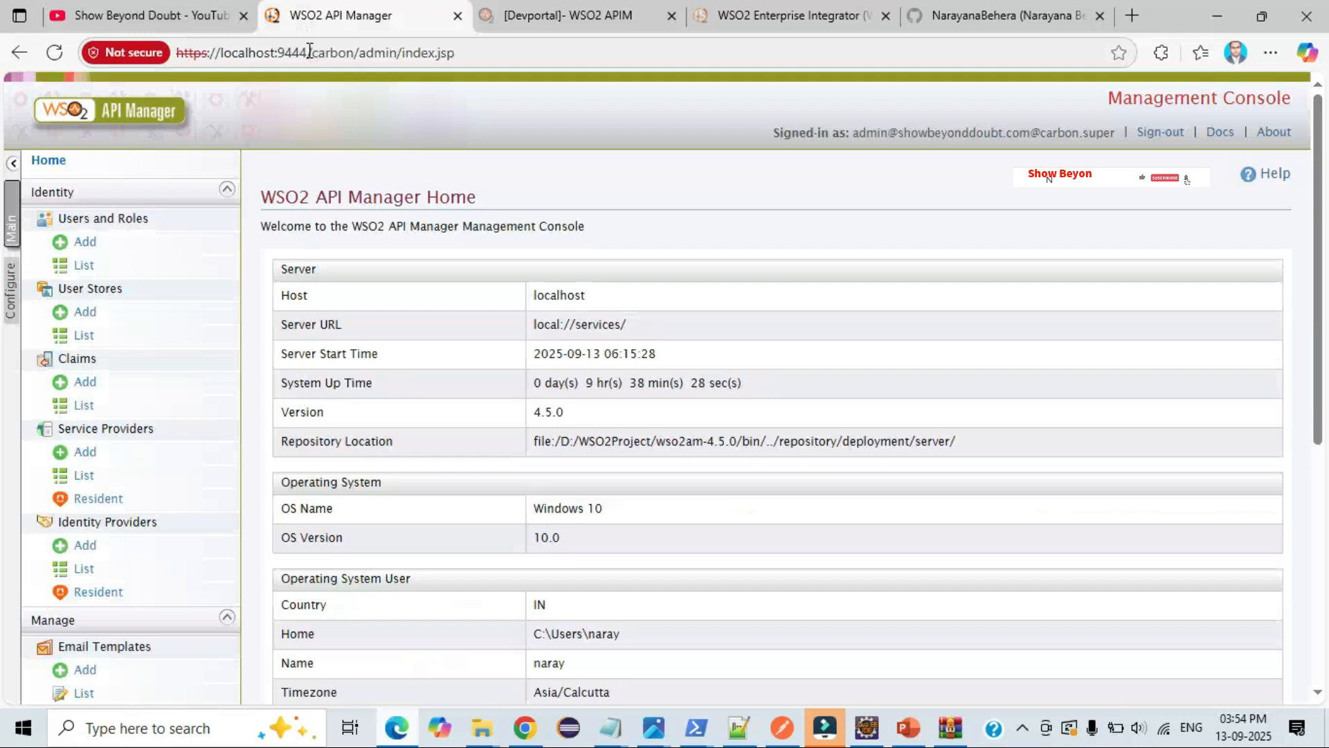
Step: Open the list of users under Users and Roles in the Management Console and look through it
left_click(633, 518)
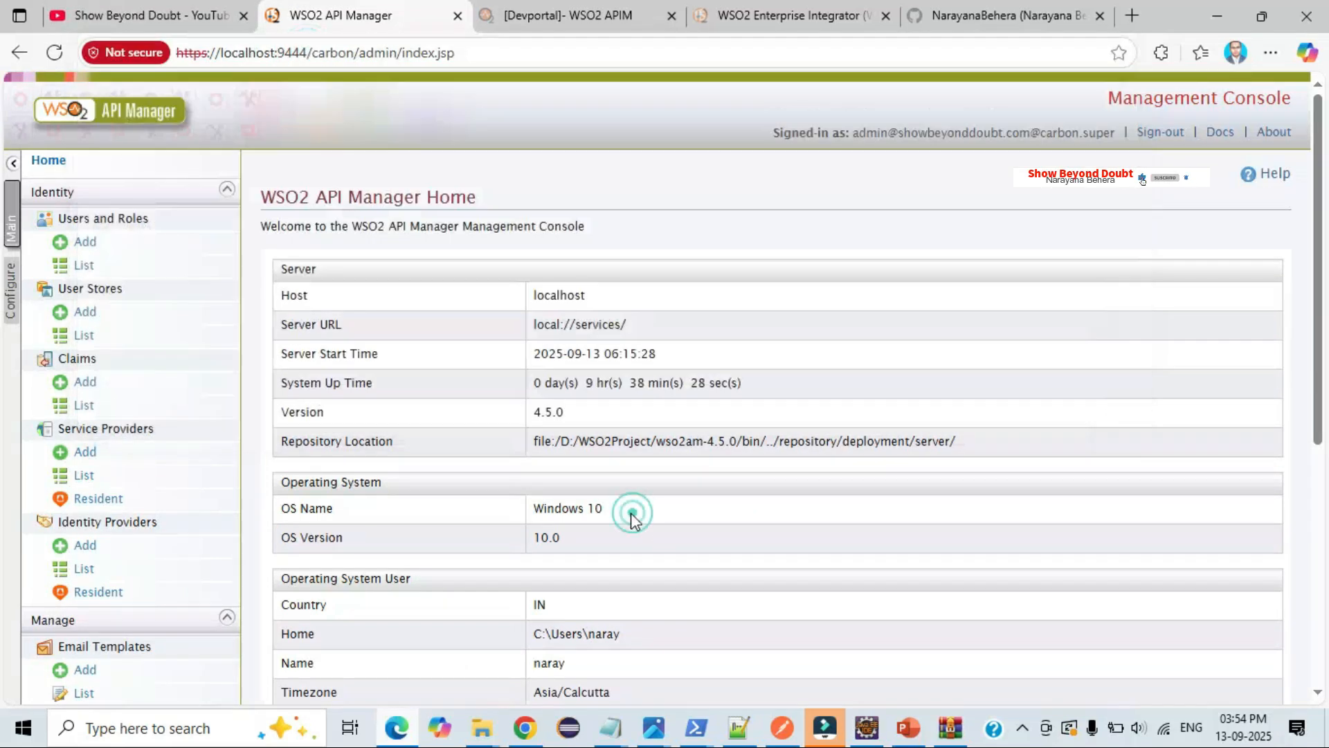
triple_click(67, 217)
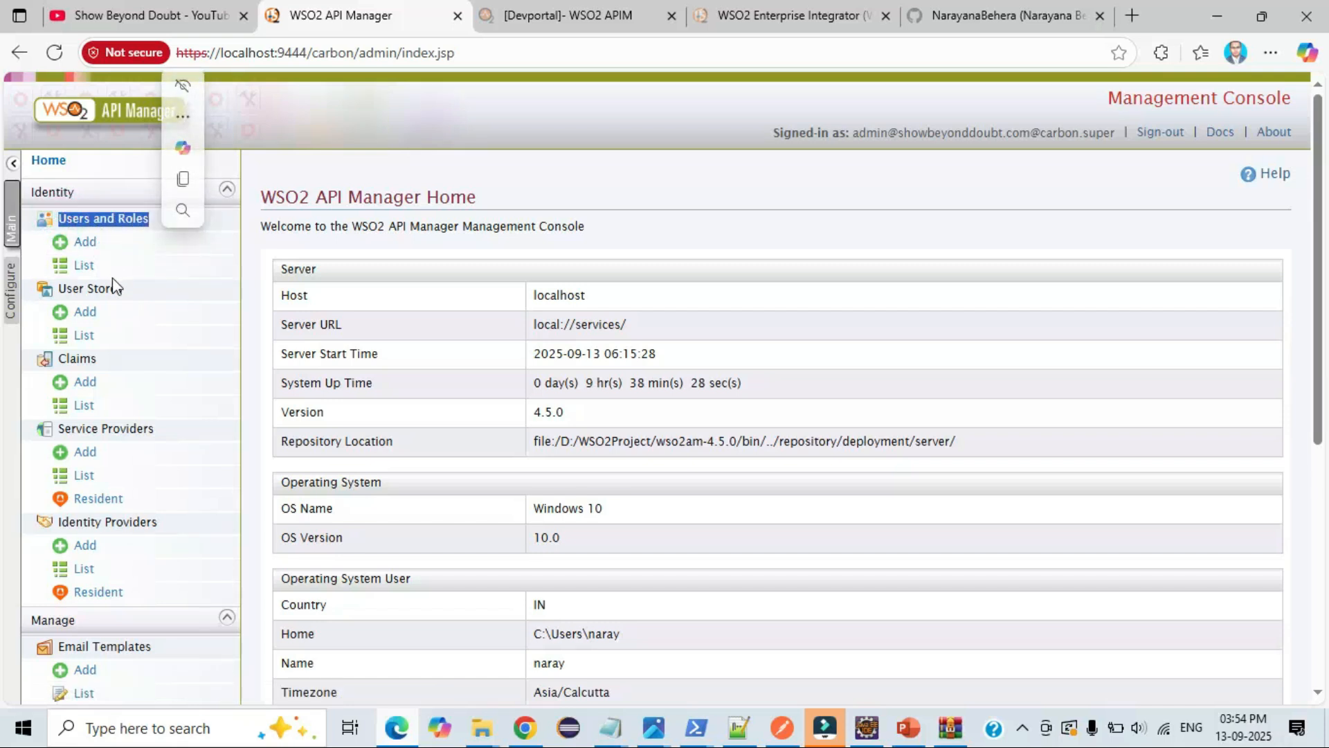
left_click(83, 267)
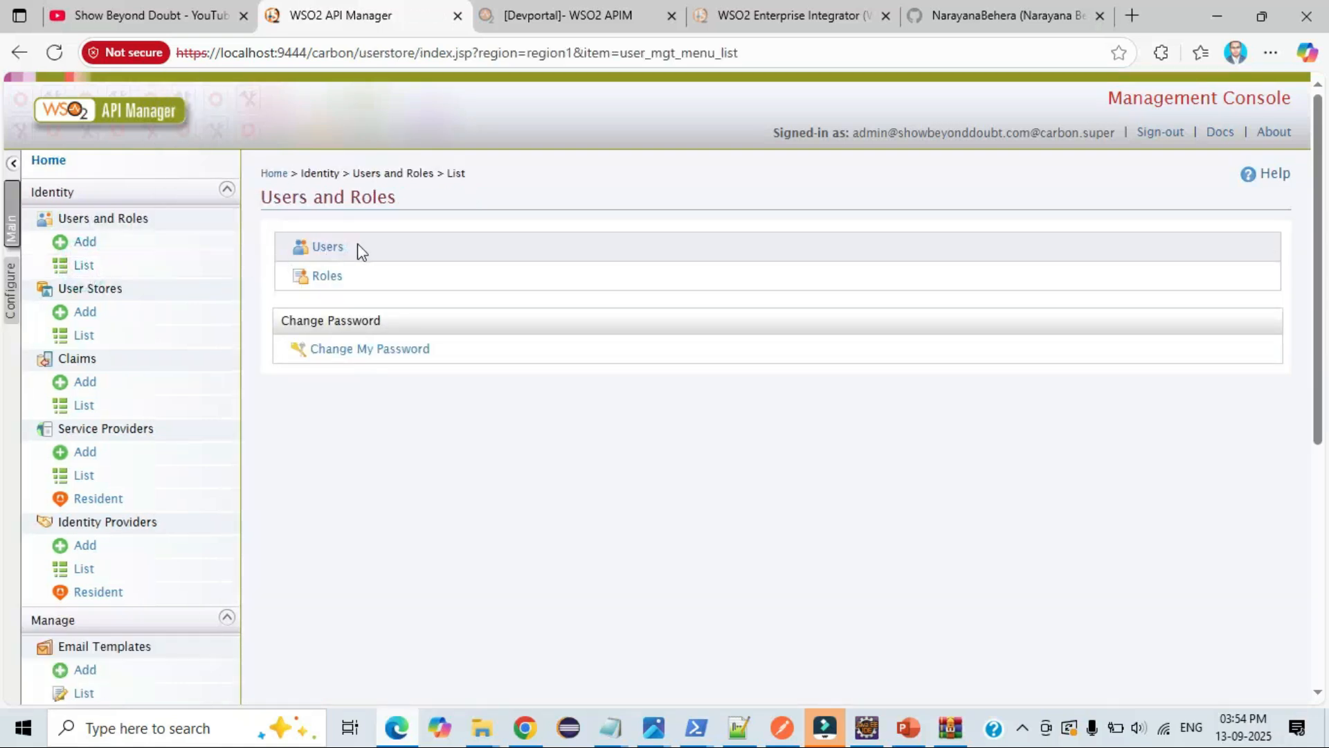
left_click(343, 246)
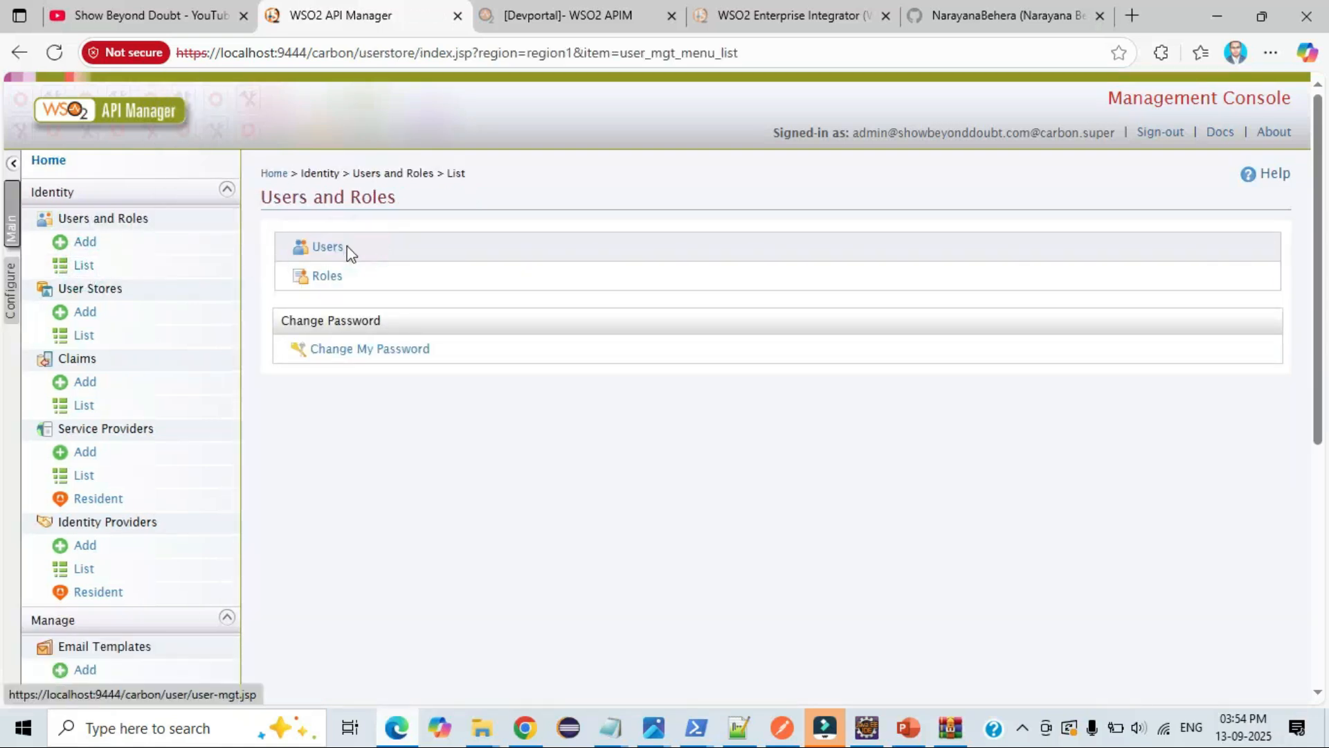
left_click(352, 280)
left_click(328, 248)
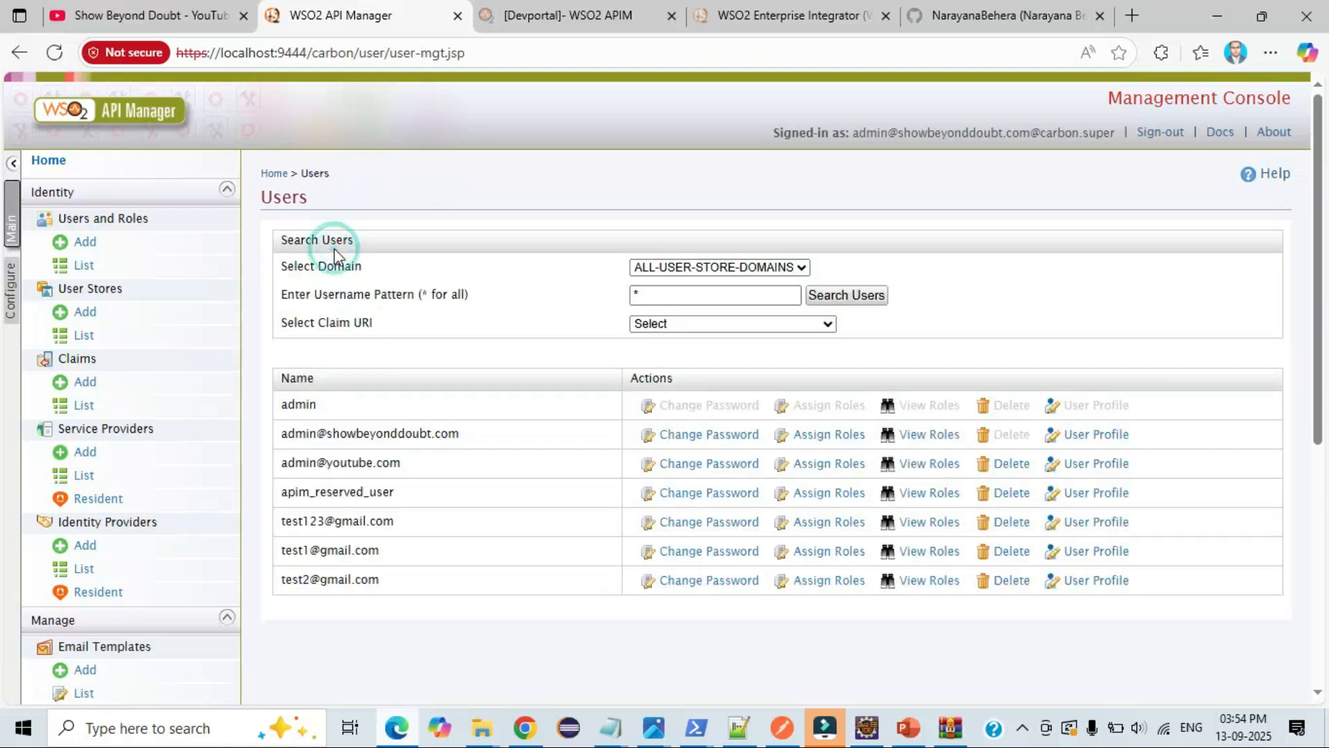
scroll(482, 305, "down", 1)
scroll(478, 304, "down", 3)
scroll(476, 305, "up", 3)
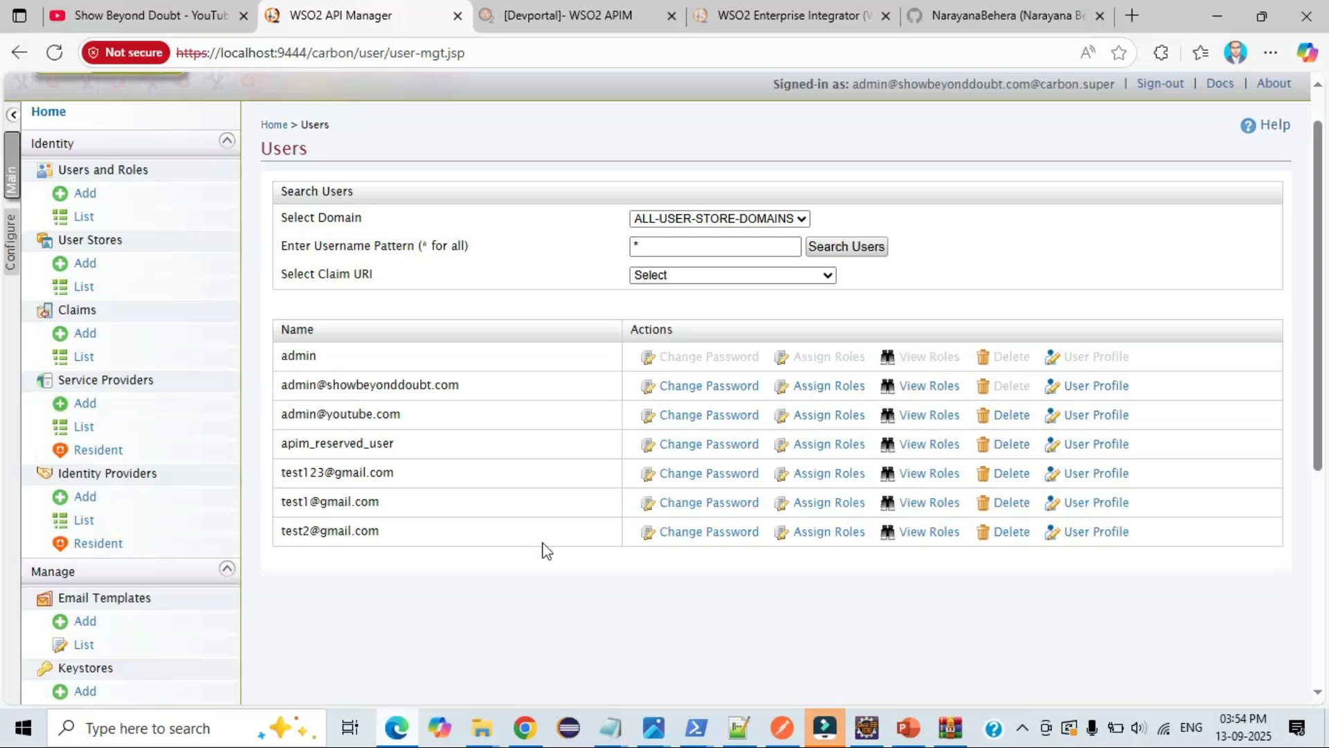
Step: Switch to the Notepad notes holding the password regex and insert two line breaks after the second sample password
left_click(618, 734)
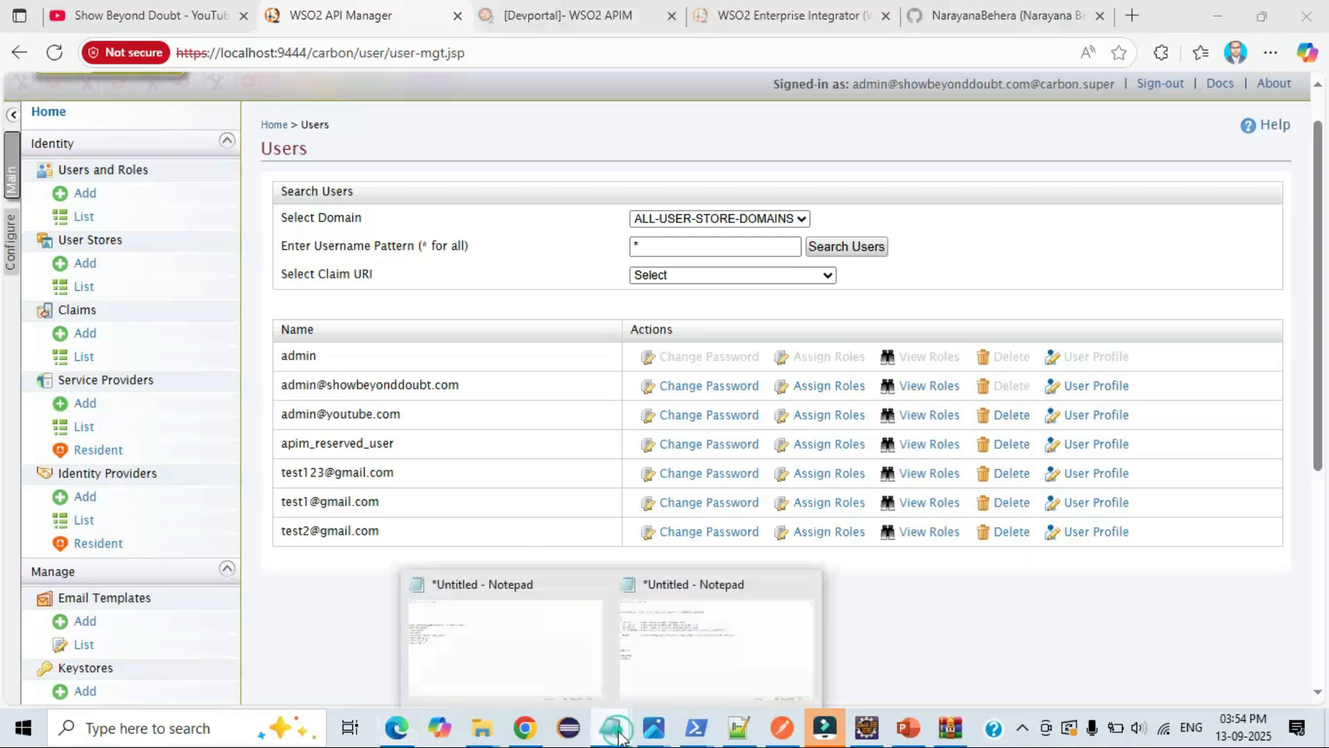
left_click(733, 651)
left_click(90, 400)
key("Return")
key("Return")
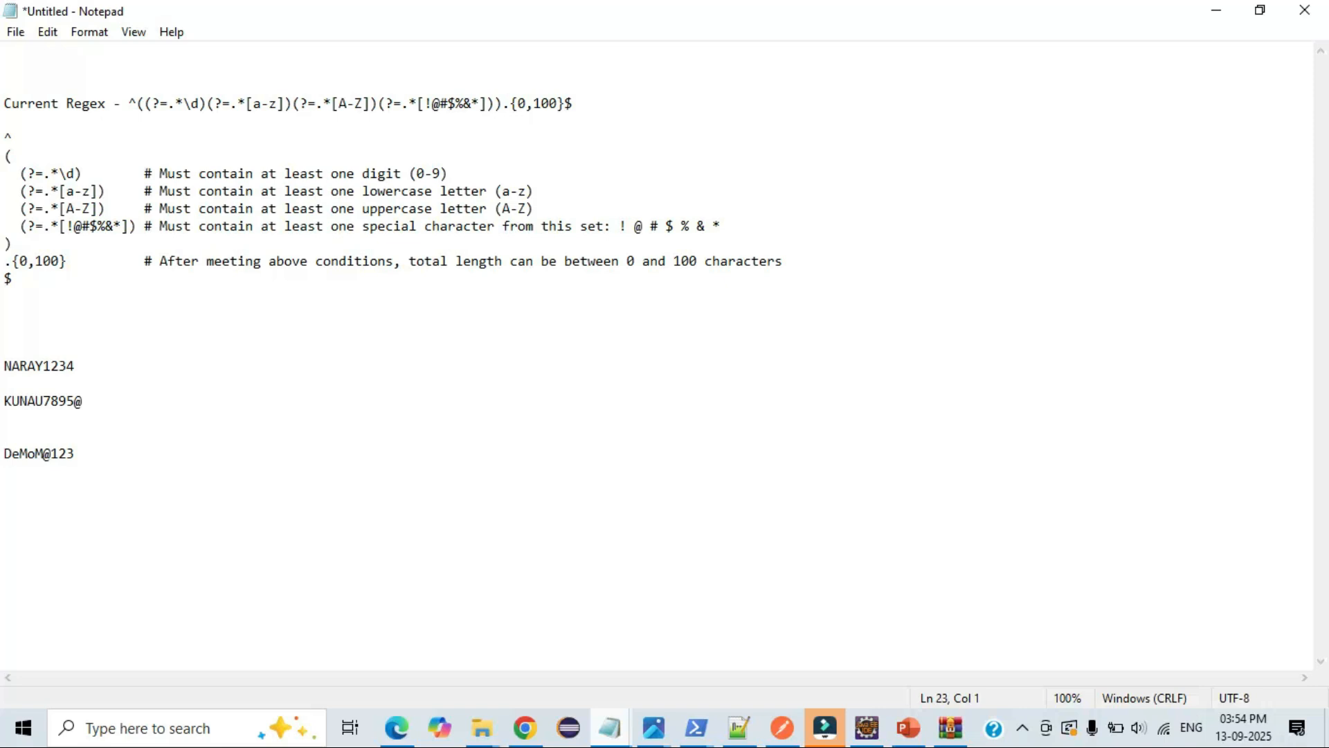
Step: Examine the letters, digits and special character in the first two sample passwords below the regex explanation
mouse_move(5, 366)
left_mouse_down()
mouse_move(89, 367)
mouse_move(3, 365)
left_mouse_up()
left_click(86, 367)
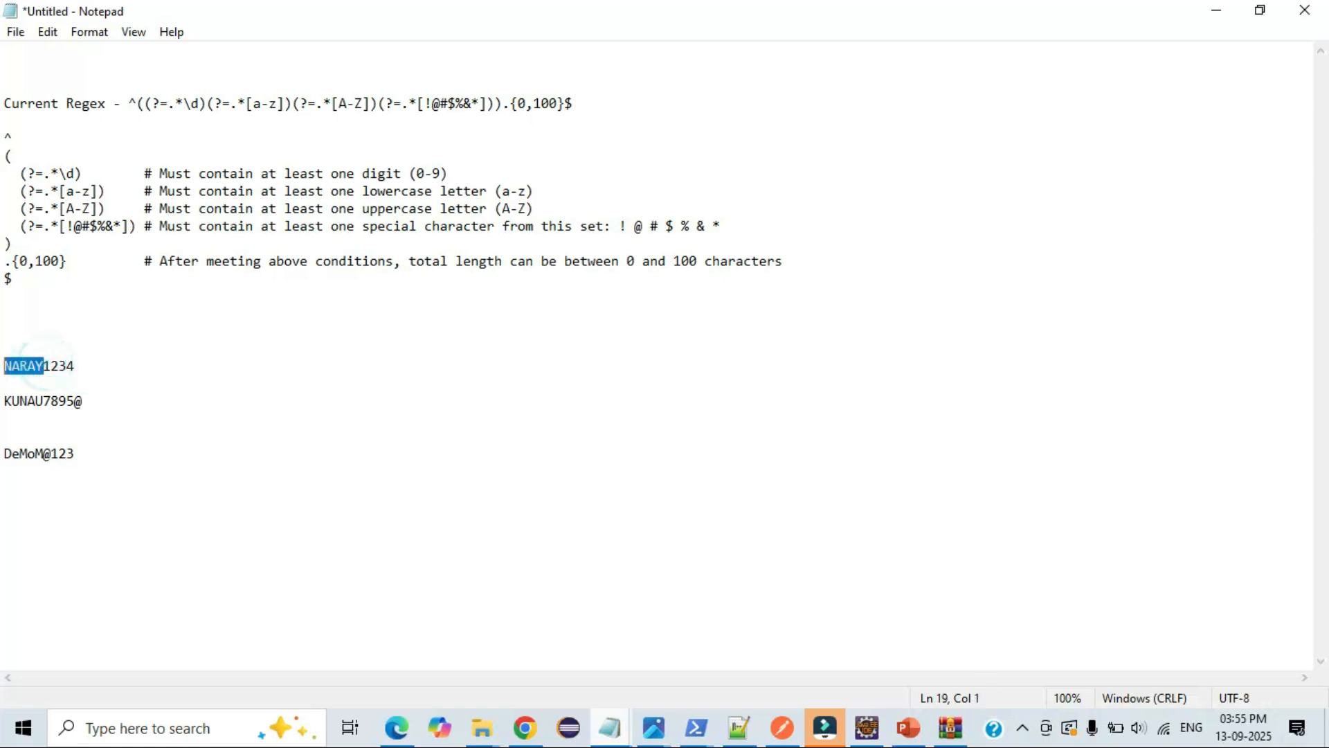
left_click(101, 366)
left_click_drag(101, 366, 43, 365)
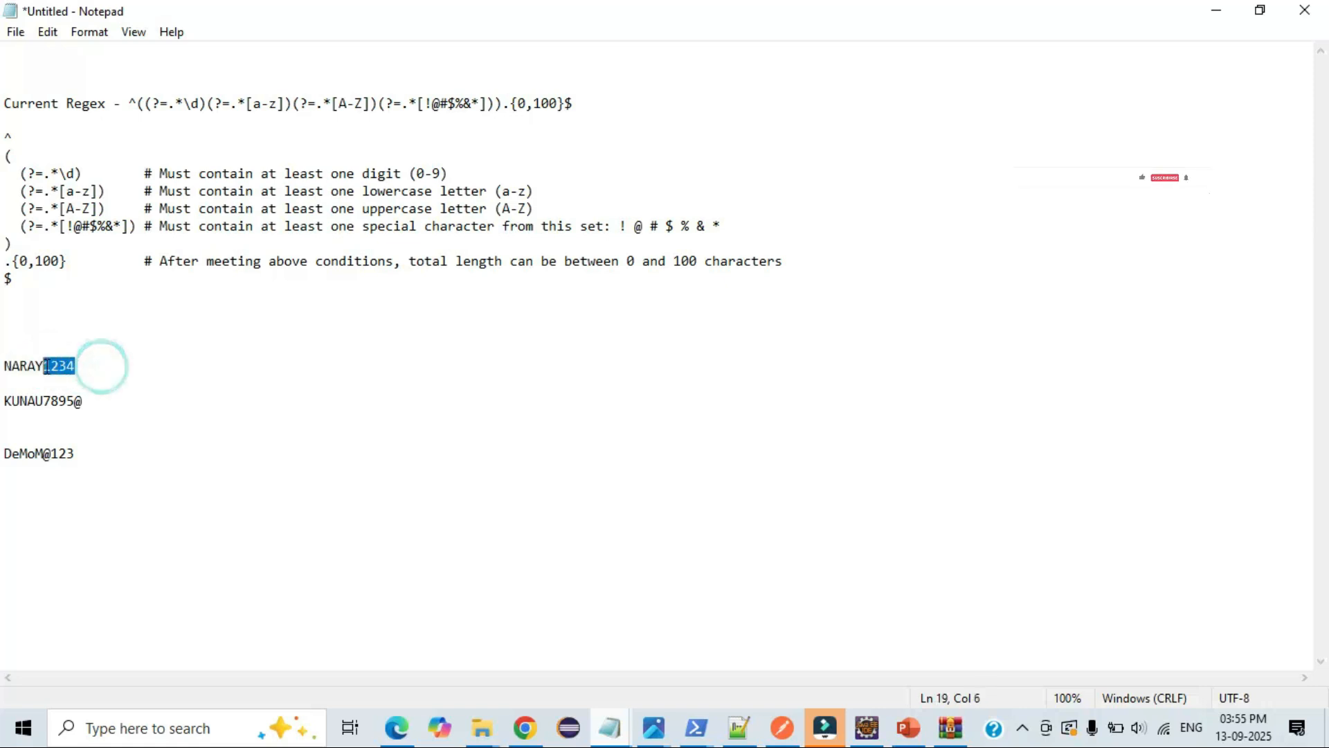
left_click(43, 405)
key("shift+Home")
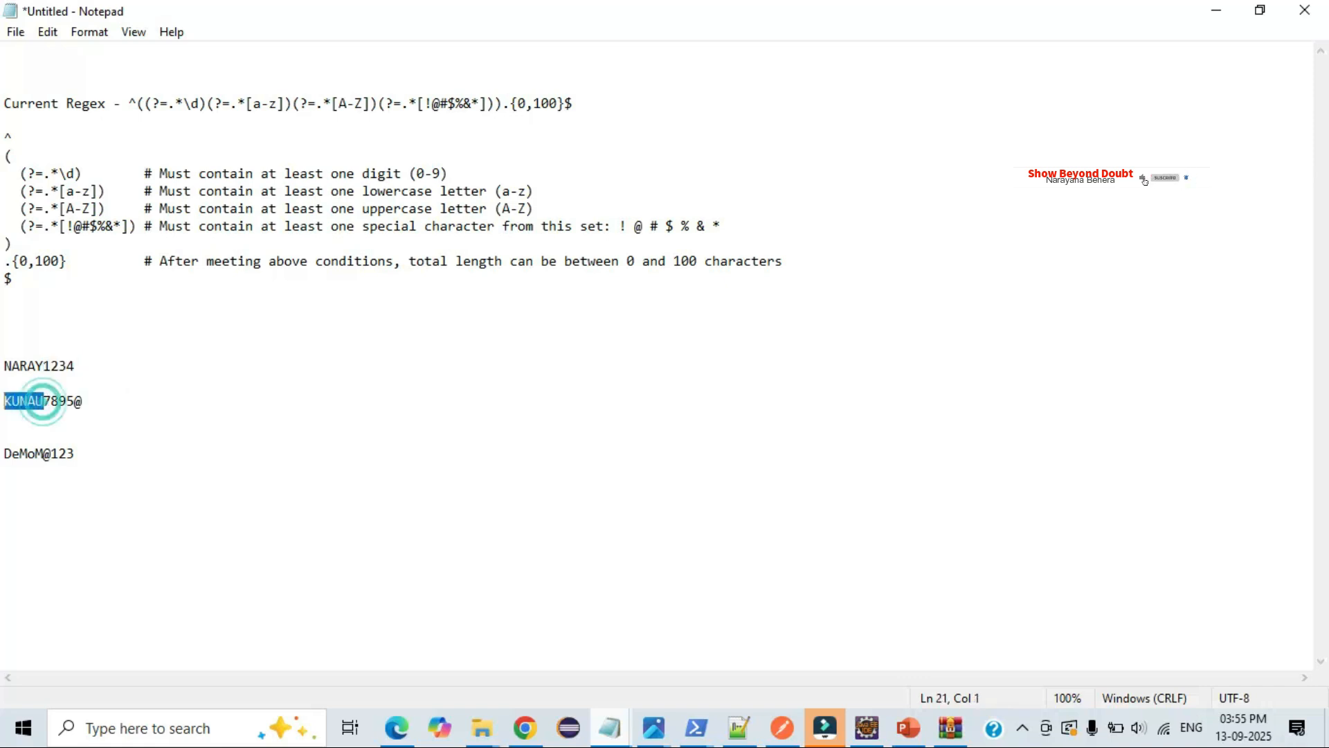
left_click_drag(74, 402, 52, 404)
left_click(96, 401)
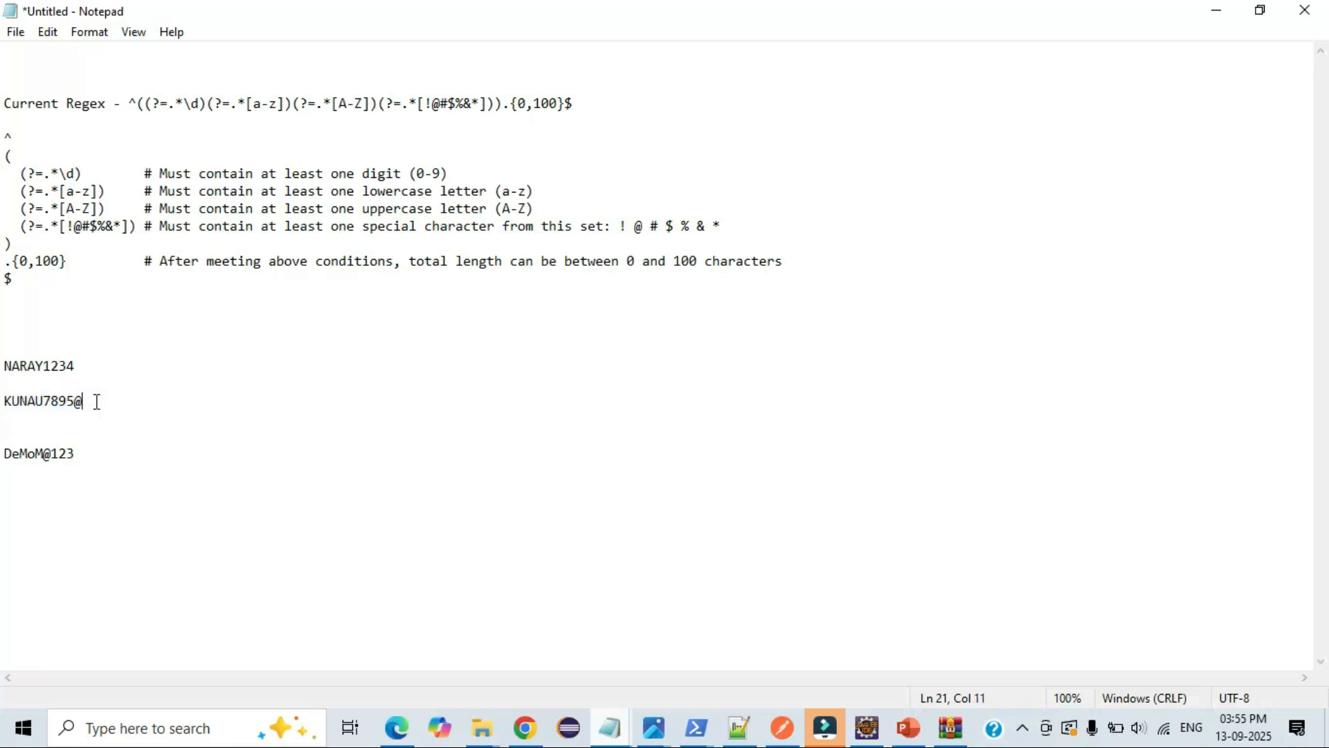
key("shift+Left")
Step: Examine the third sample password in the notes and remove one extra blank line above it
left_click_drag(3, 454, 10, 451)
left_click(50, 455)
left_click_drag(80, 452, 4, 454)
left_click(43, 430)
key("BackSpace")
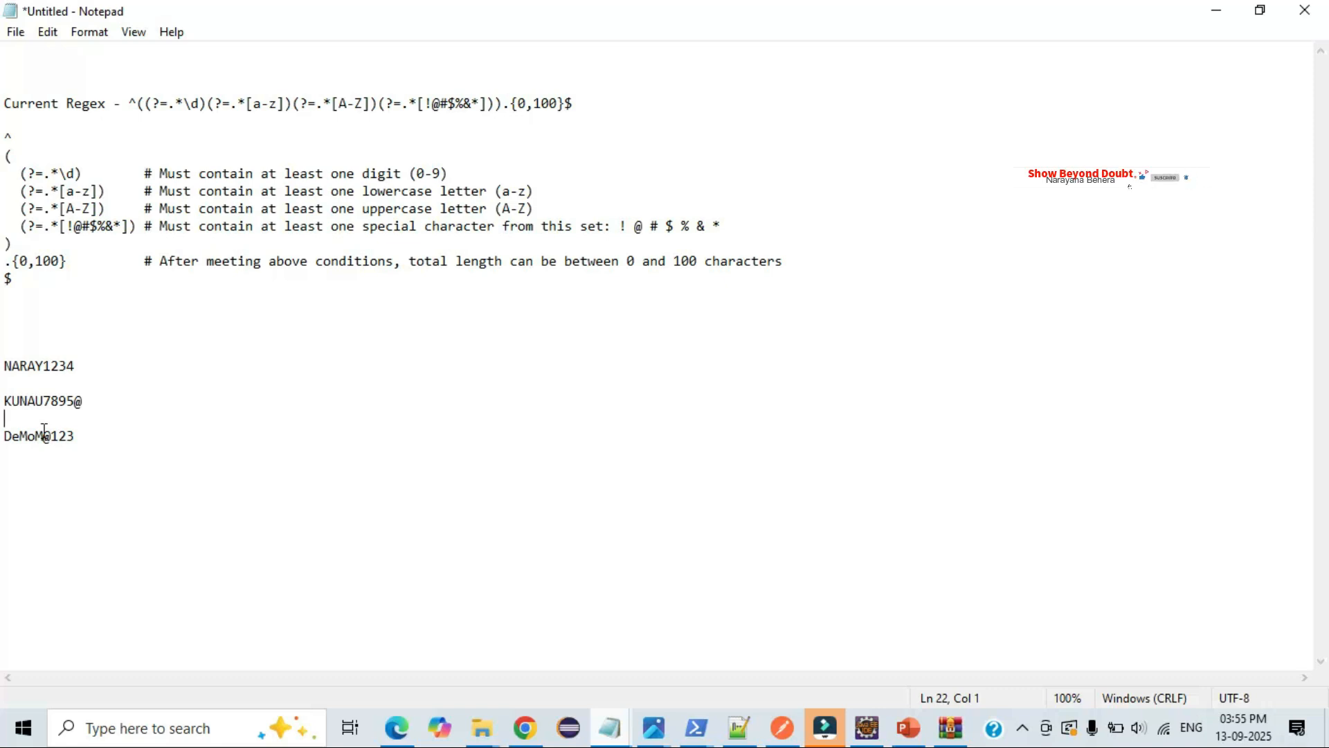
Step: Switch back to Edge, look through the Show Beyond Doubt channel's videos on YouTube, and return to the API Manager users list
left_click(396, 727)
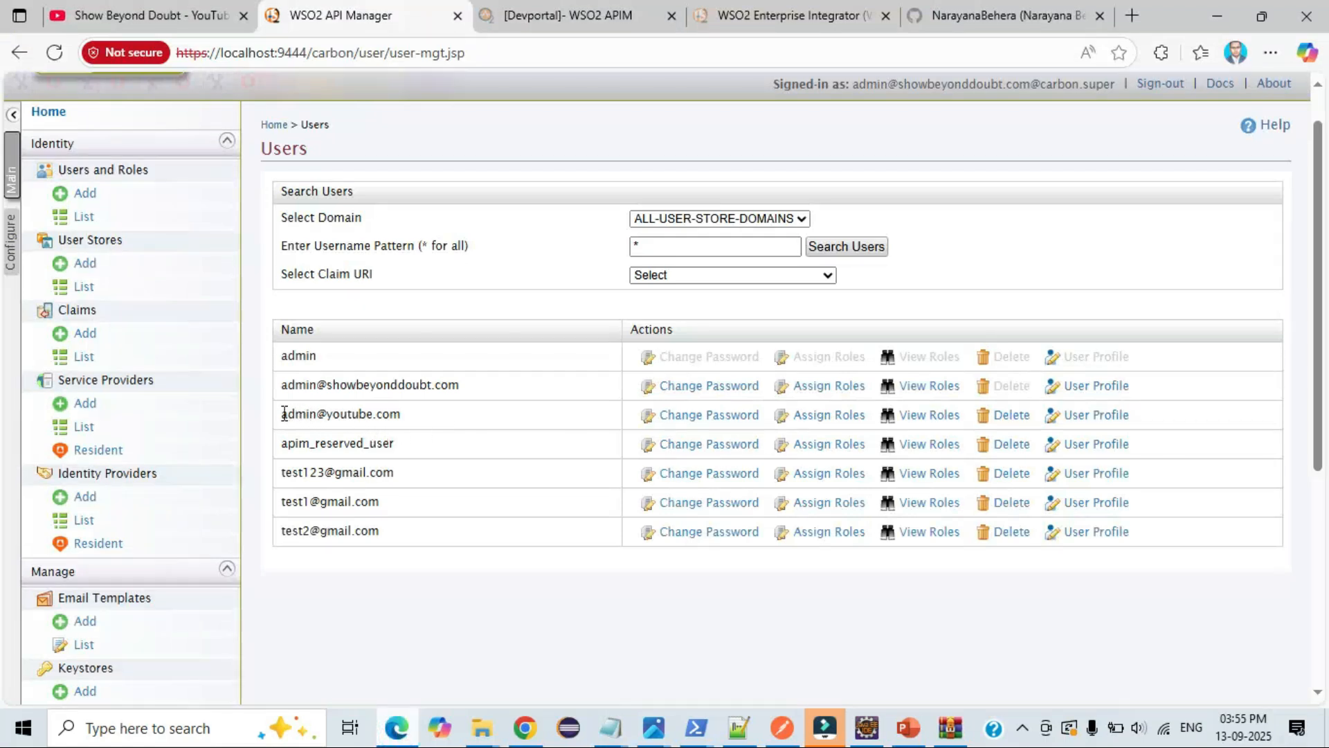
left_click_drag(280, 413, 407, 416)
left_click(409, 416)
left_click(184, 16)
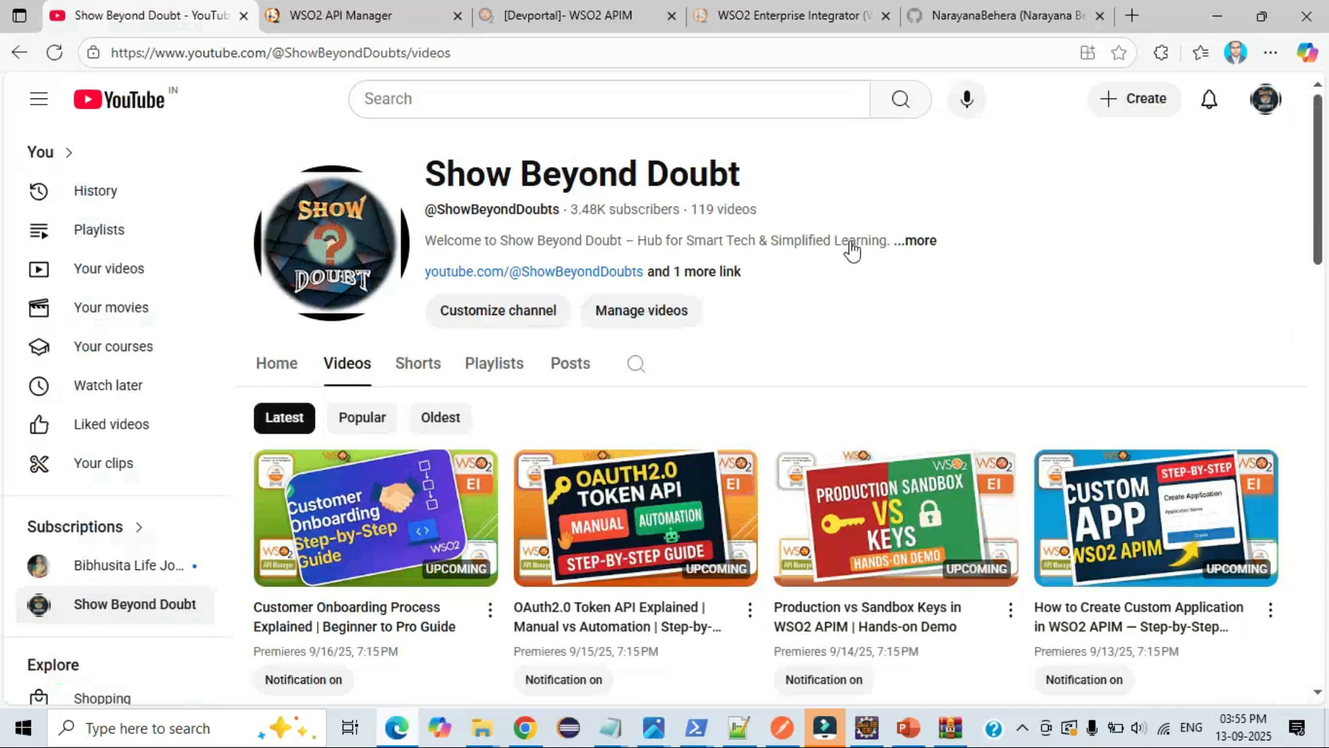
scroll(851, 249, "down", 3)
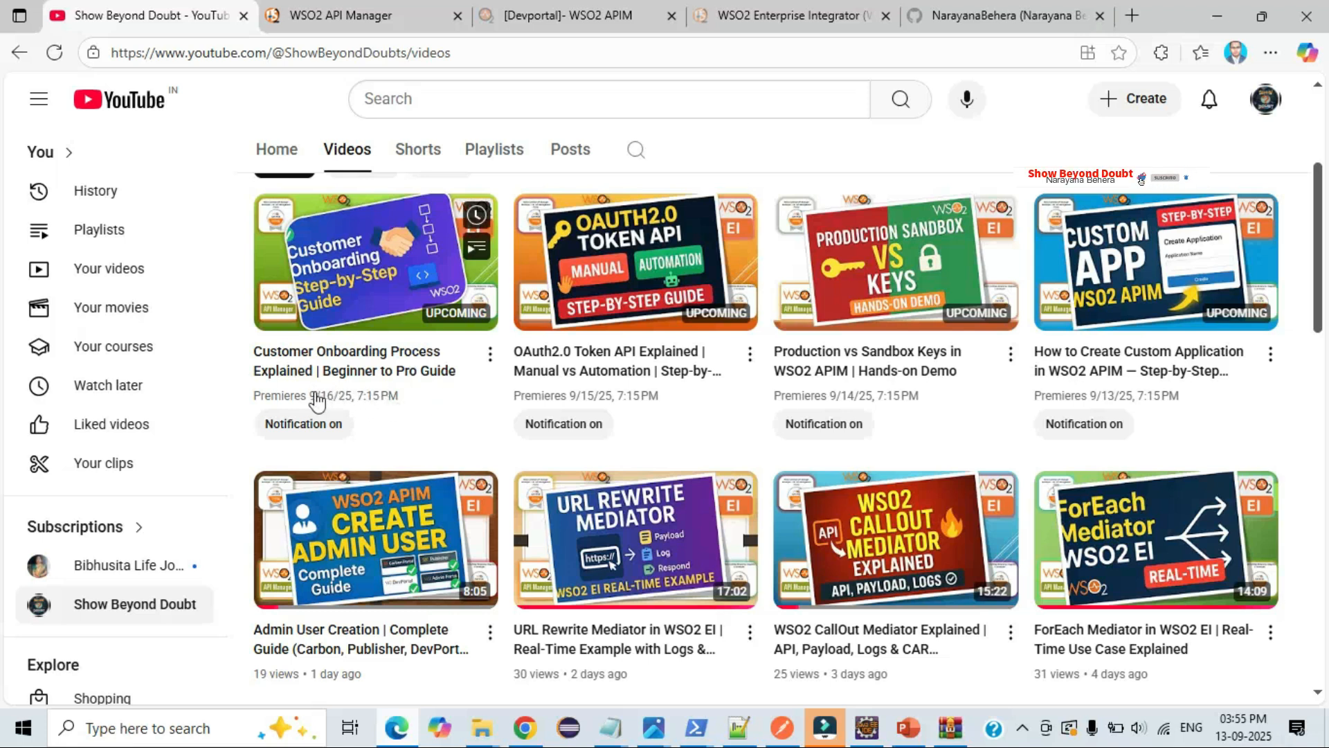
scroll(315, 401, "up", 3)
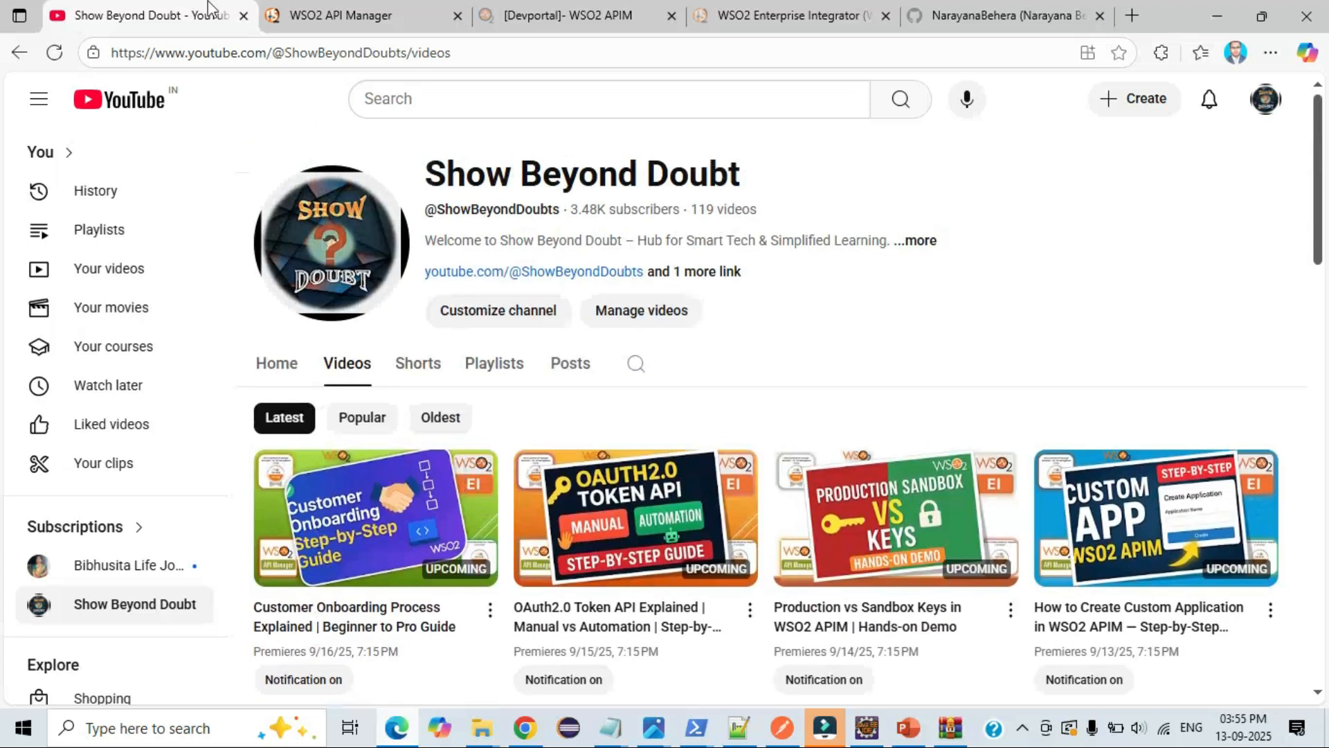
left_click(329, 15)
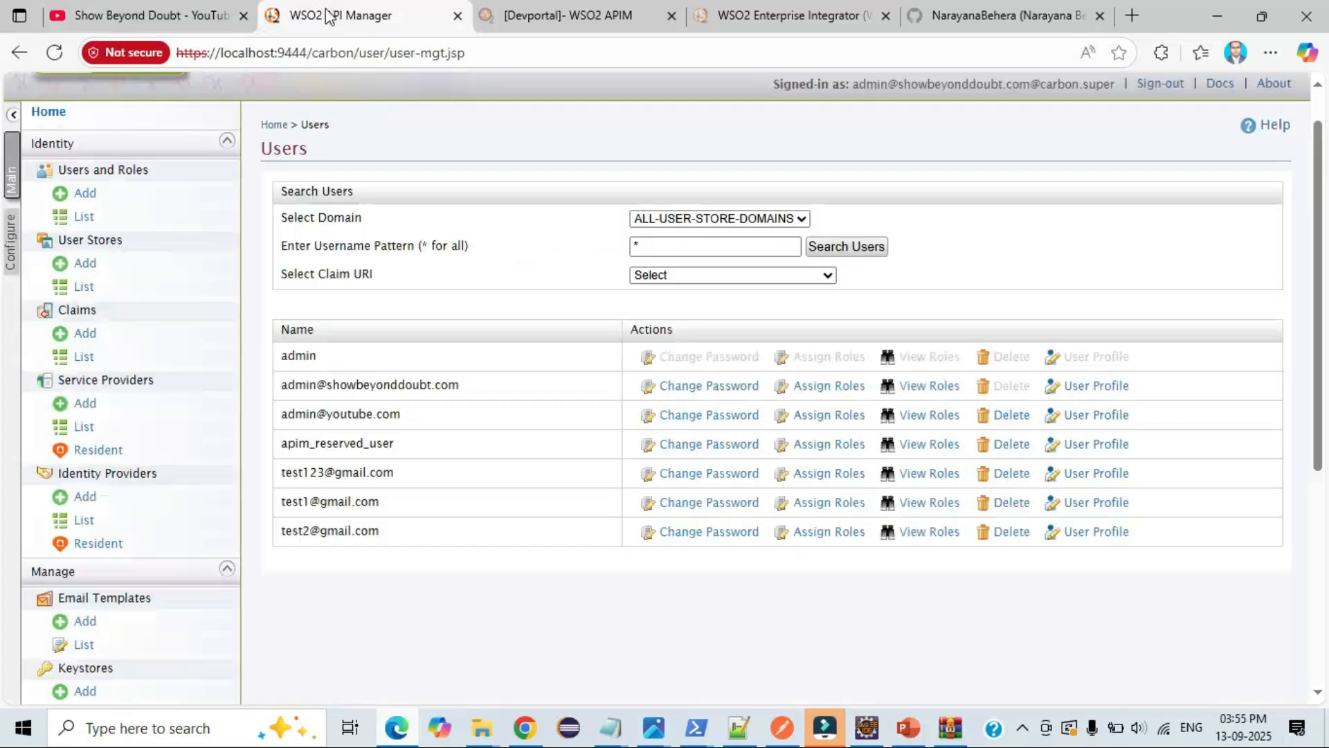
Step: Open the password change form for the YouTube admin user and copy the first sample password from the Notepad notes
left_click(700, 420)
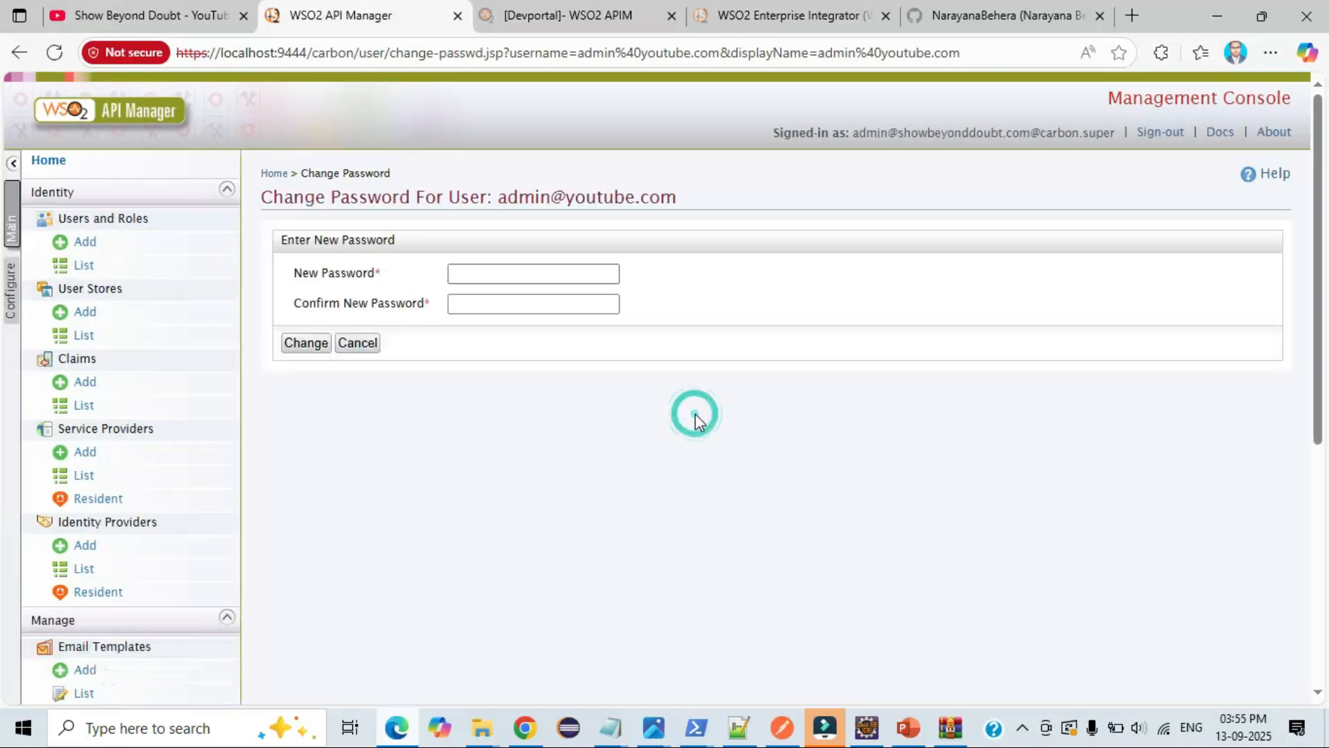
left_click_drag(293, 268, 294, 303)
left_click(433, 302)
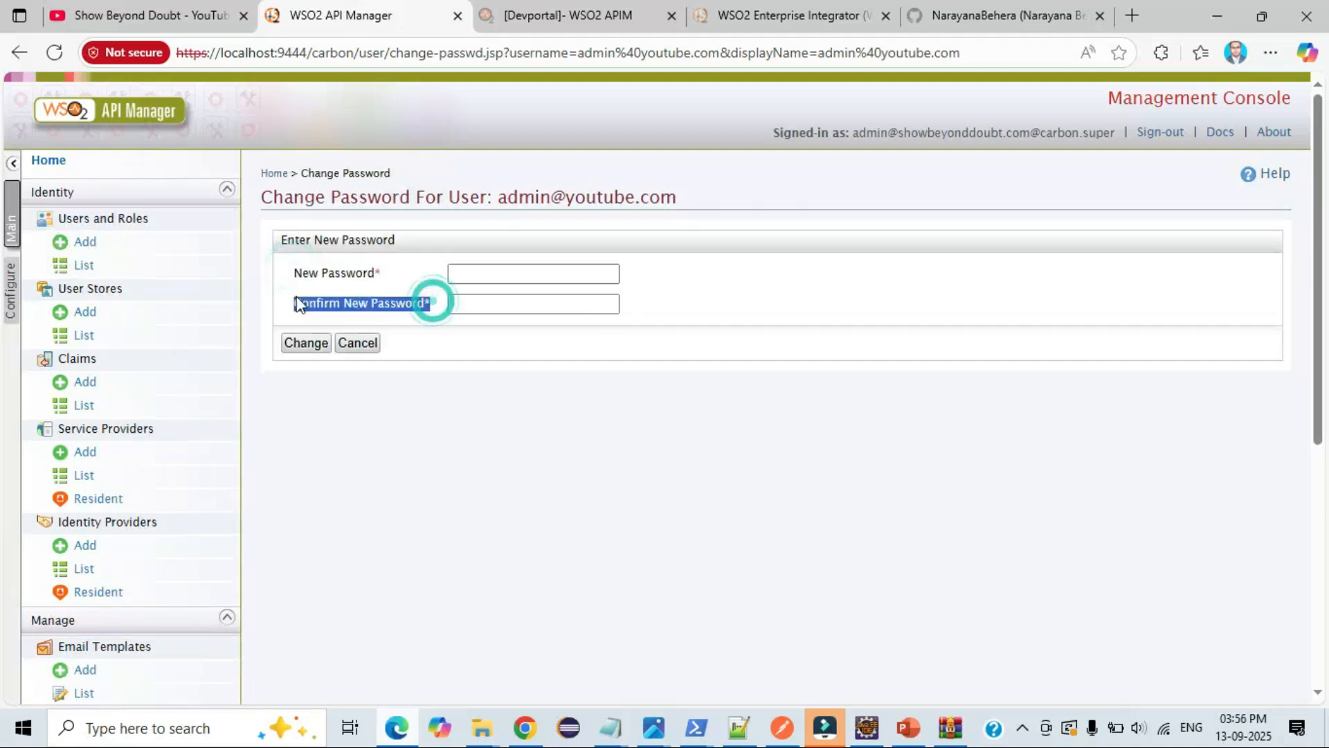
left_click(615, 734)
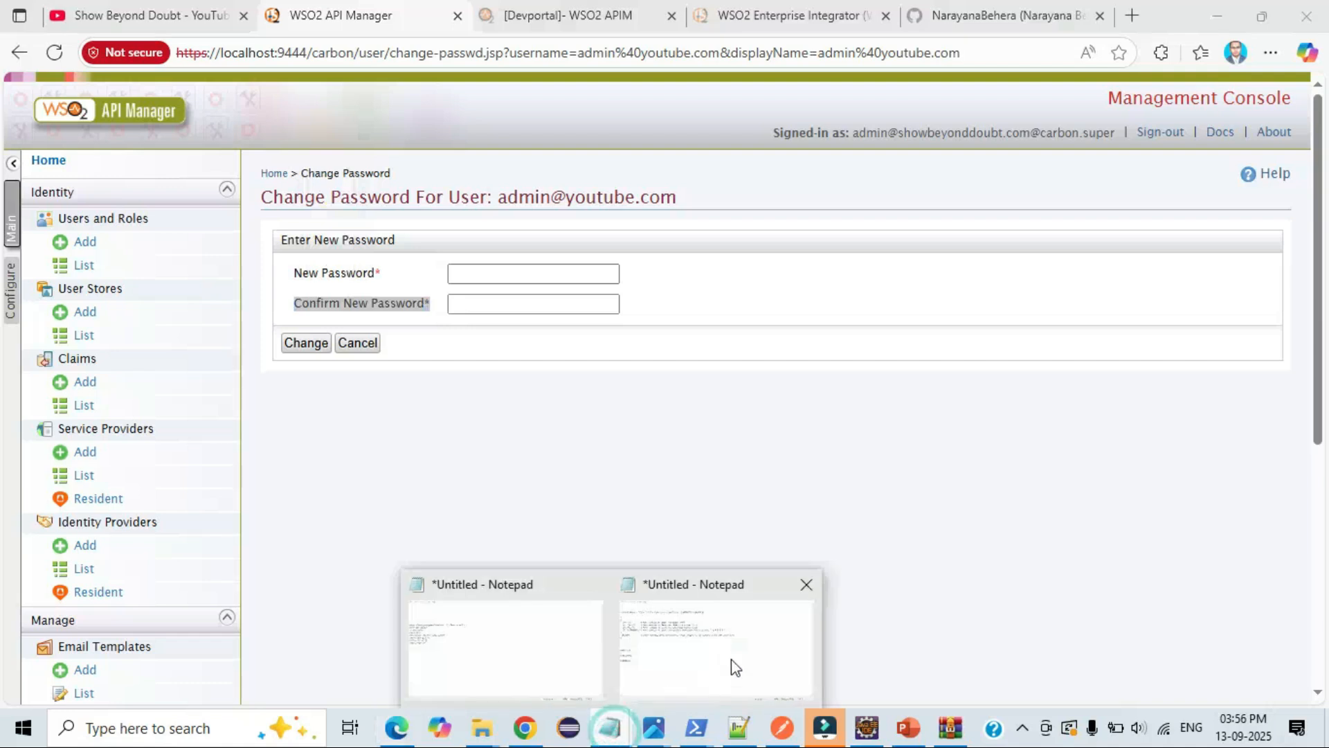
left_click(731, 661)
left_click_drag(74, 365, 32, 367)
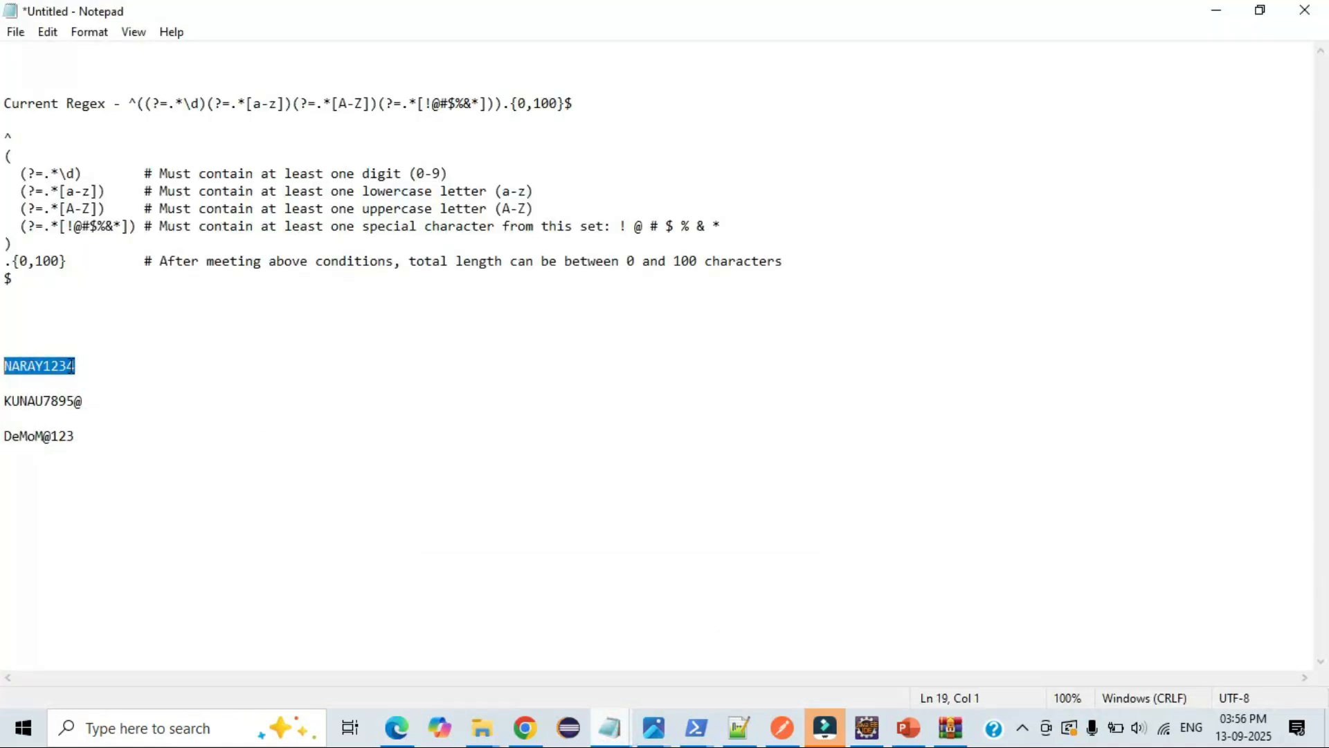
left_click(397, 727)
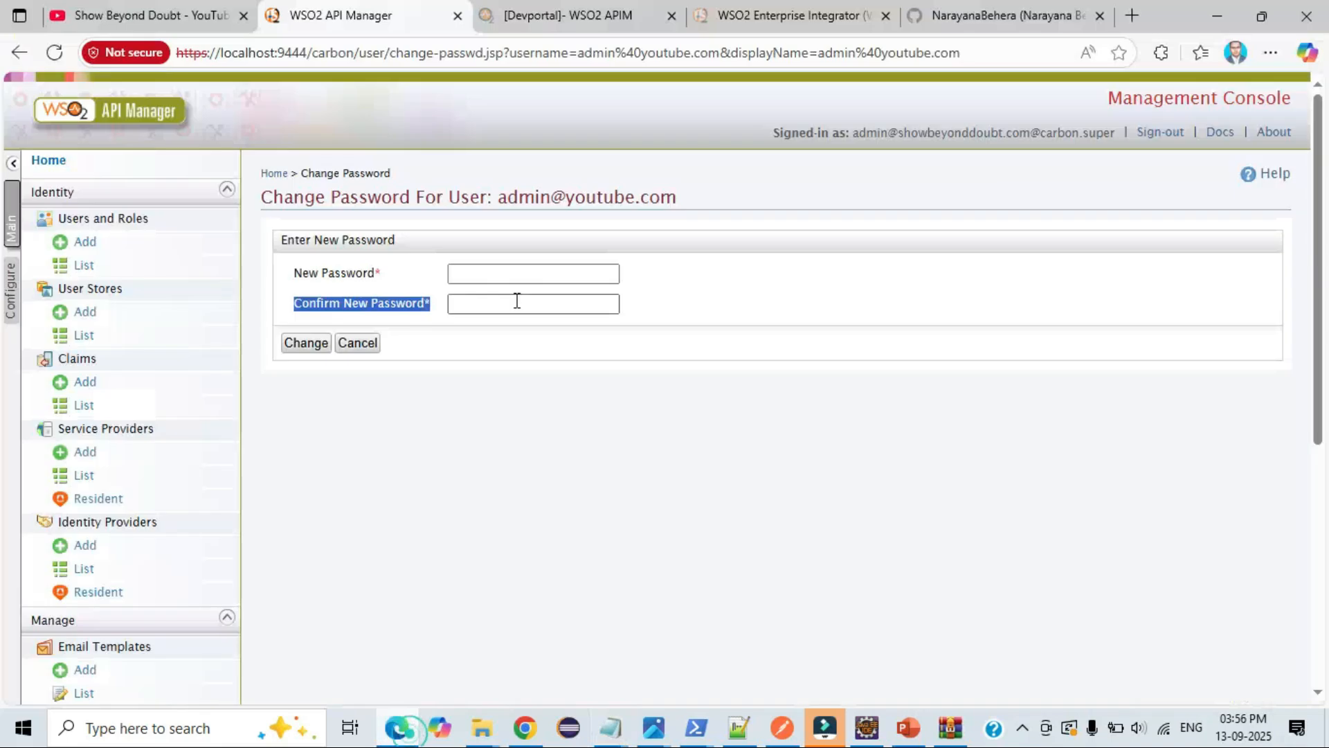
Step: Paste the first sample password as the YouTube admin's new password and its confirmation, apply the change and dismiss the message
left_click(549, 270)
key("ctrl+v")
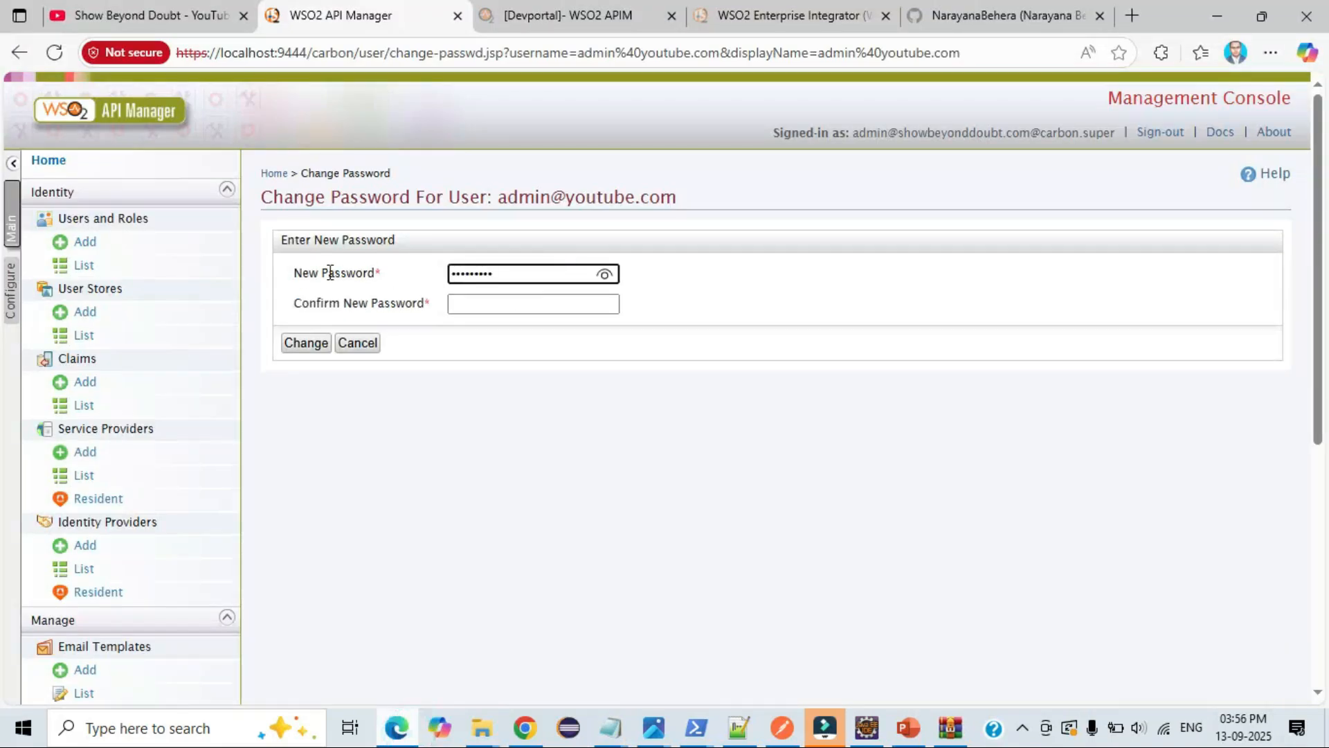
left_click(507, 297)
key("ctrl+v")
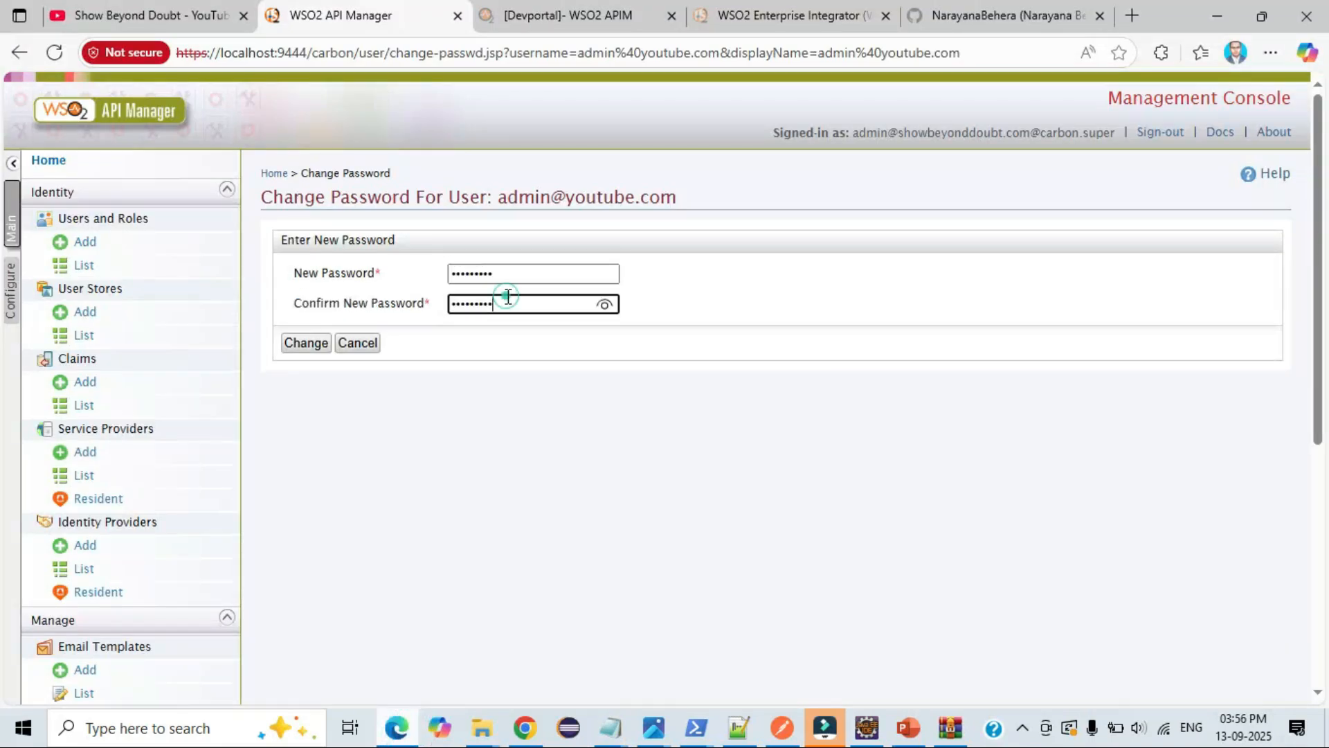
left_click(305, 344)
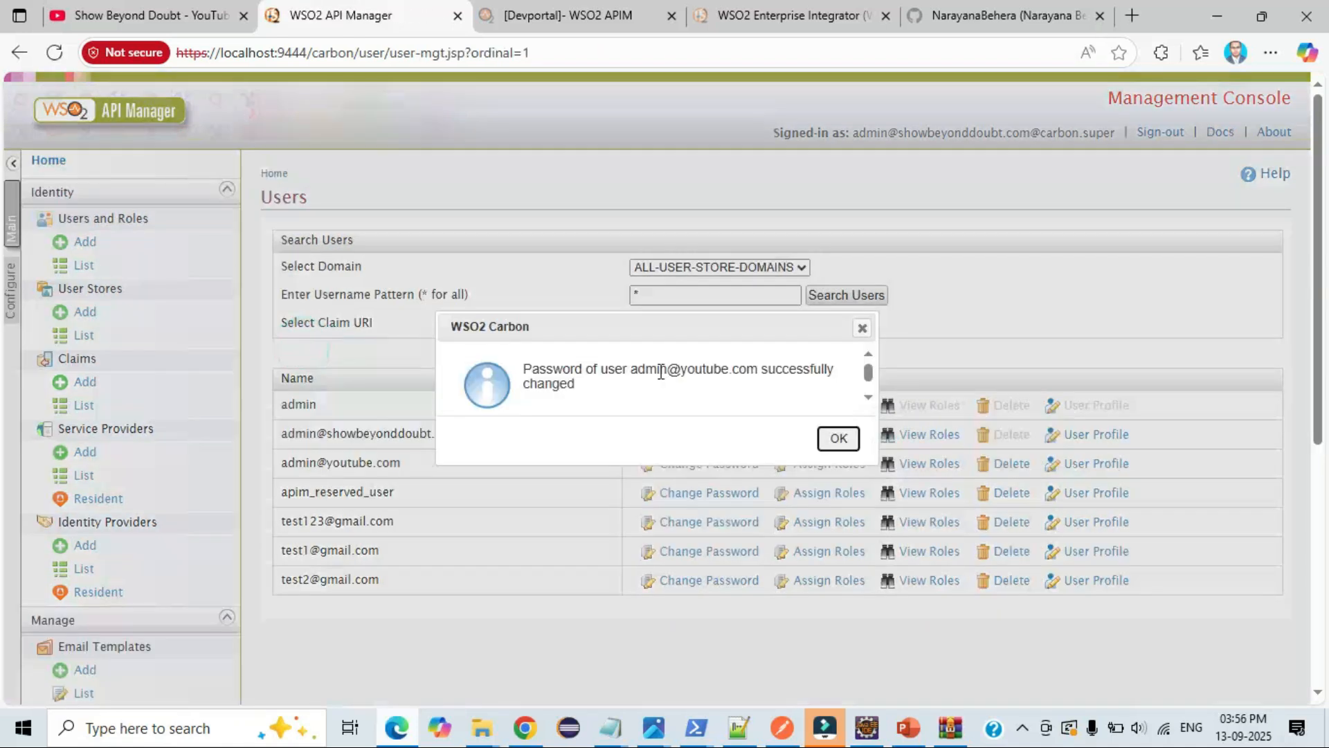
left_click_drag(525, 365, 737, 390)
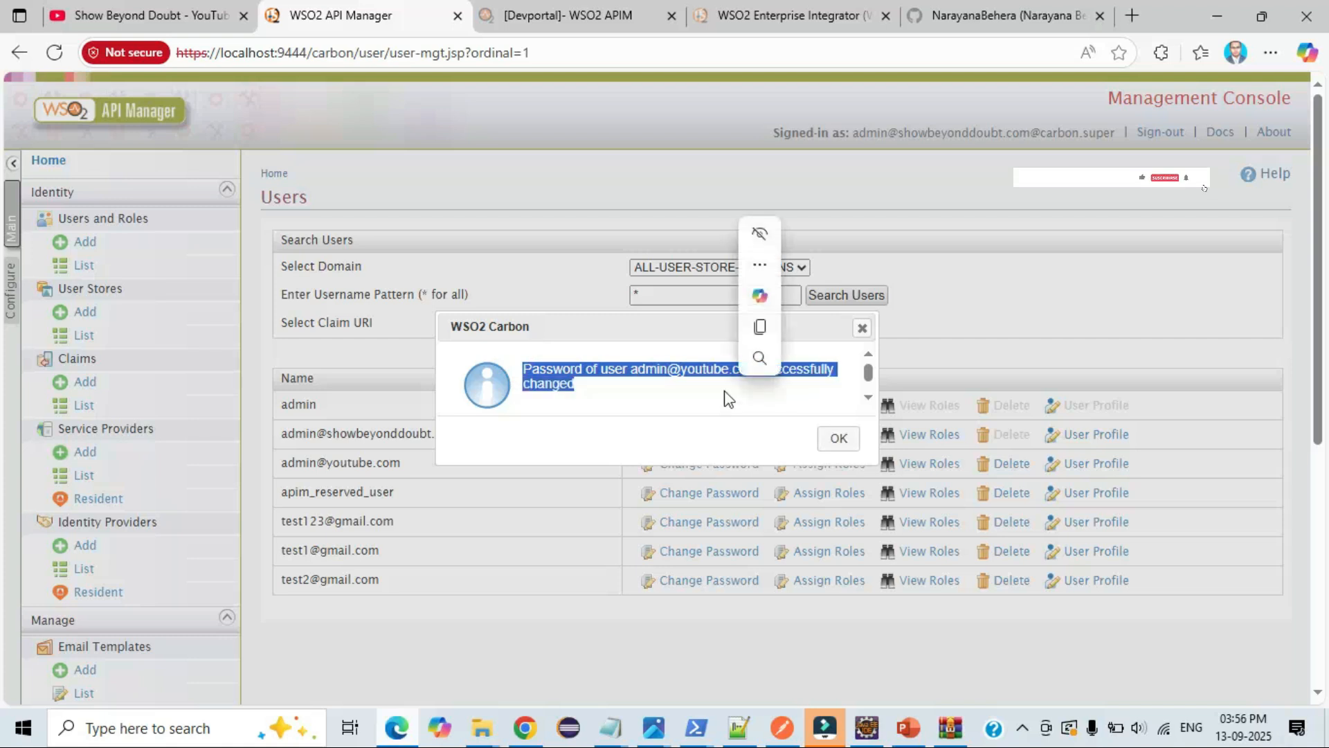
left_click(724, 391)
left_click(838, 439)
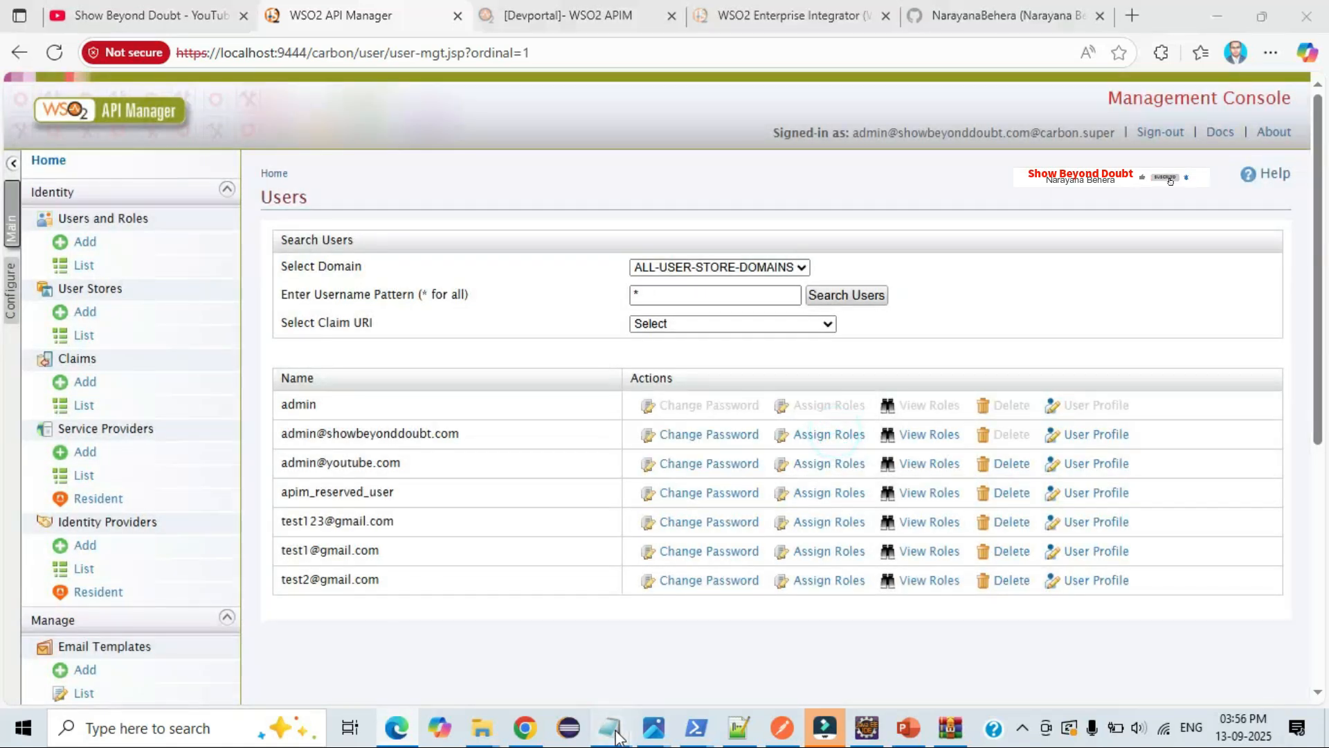
Step: Copy the second sample password from the Notepad notes and return to the users list in Edge
mouse_move(609, 727)
left_click(701, 659)
mouse_move(3, 401)
left_mouse_down()
mouse_move(66, 401)
mouse_move(4, 401)
left_mouse_up()
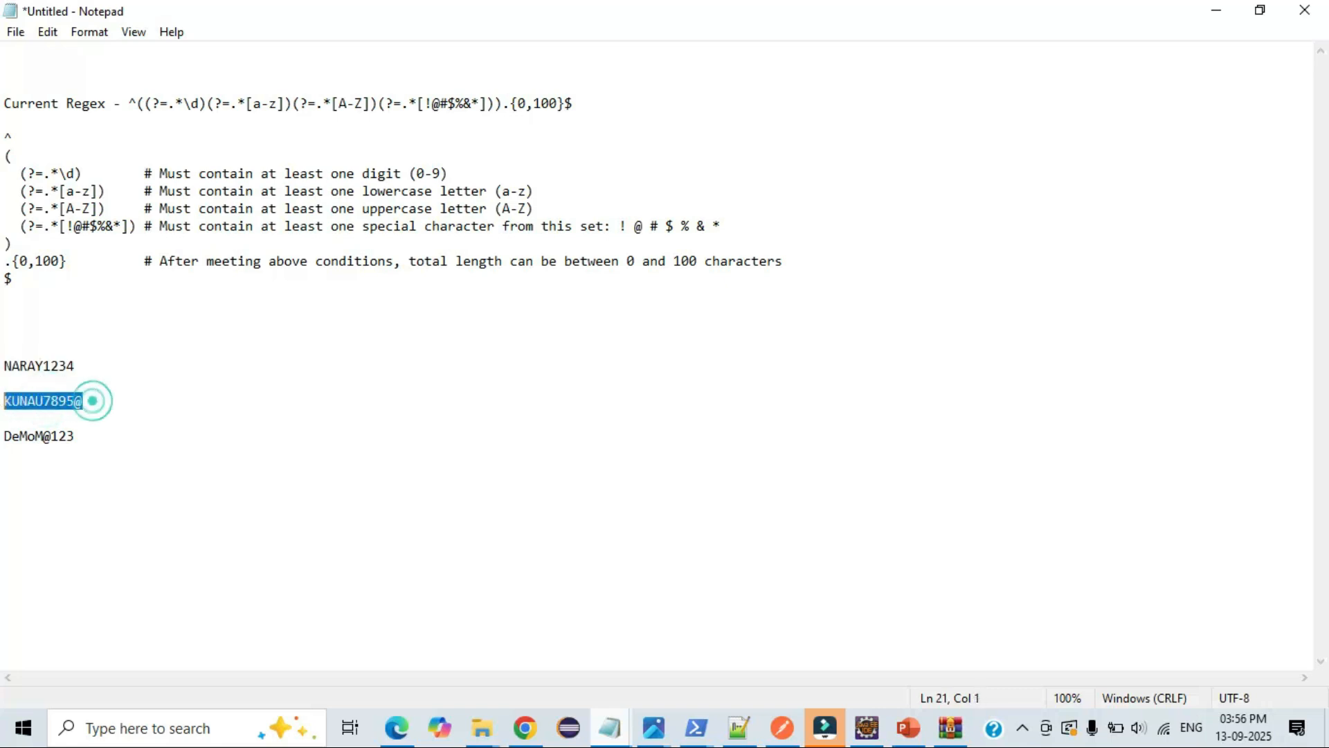
left_click(416, 727)
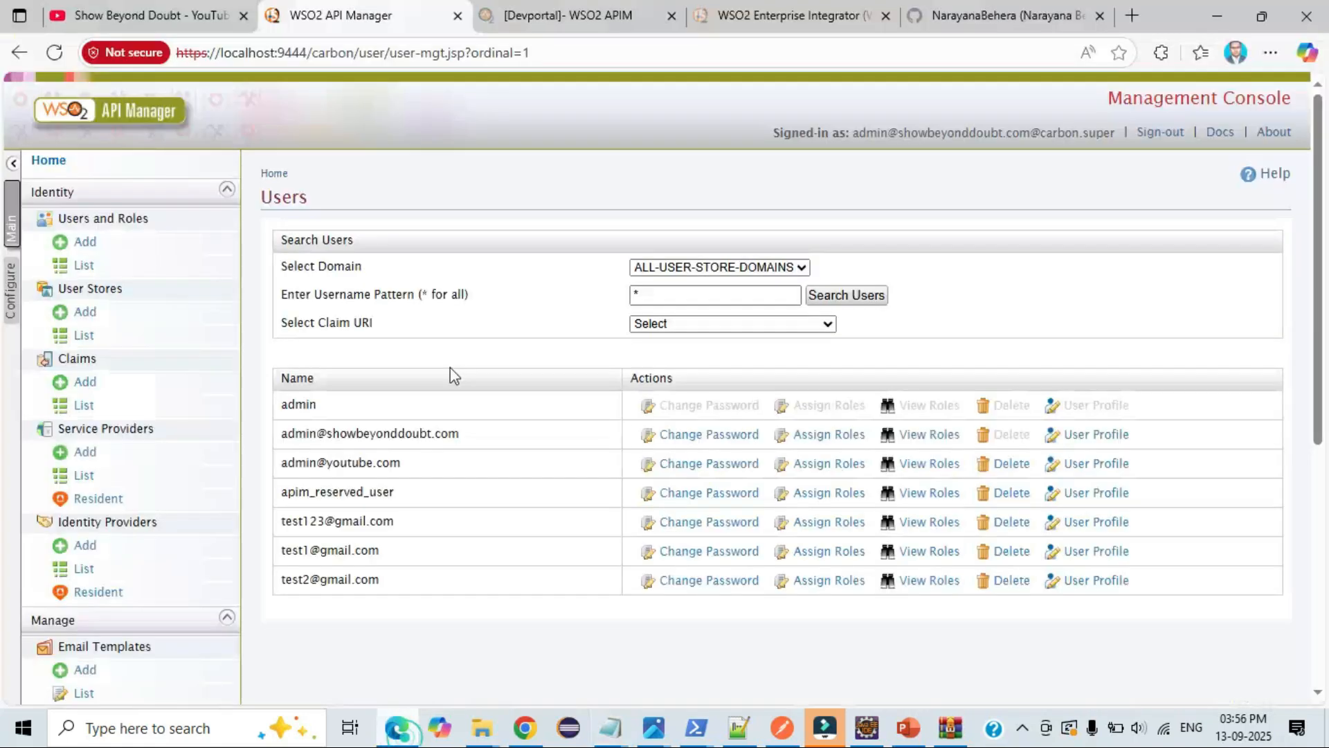
Step: Change the YouTube admin user's password to the copied second sample password, entering it in both the new and confirmation password fields
left_click(711, 468)
left_click(553, 266)
key("ctrl+v")
left_click(510, 304)
key("ctrl+v")
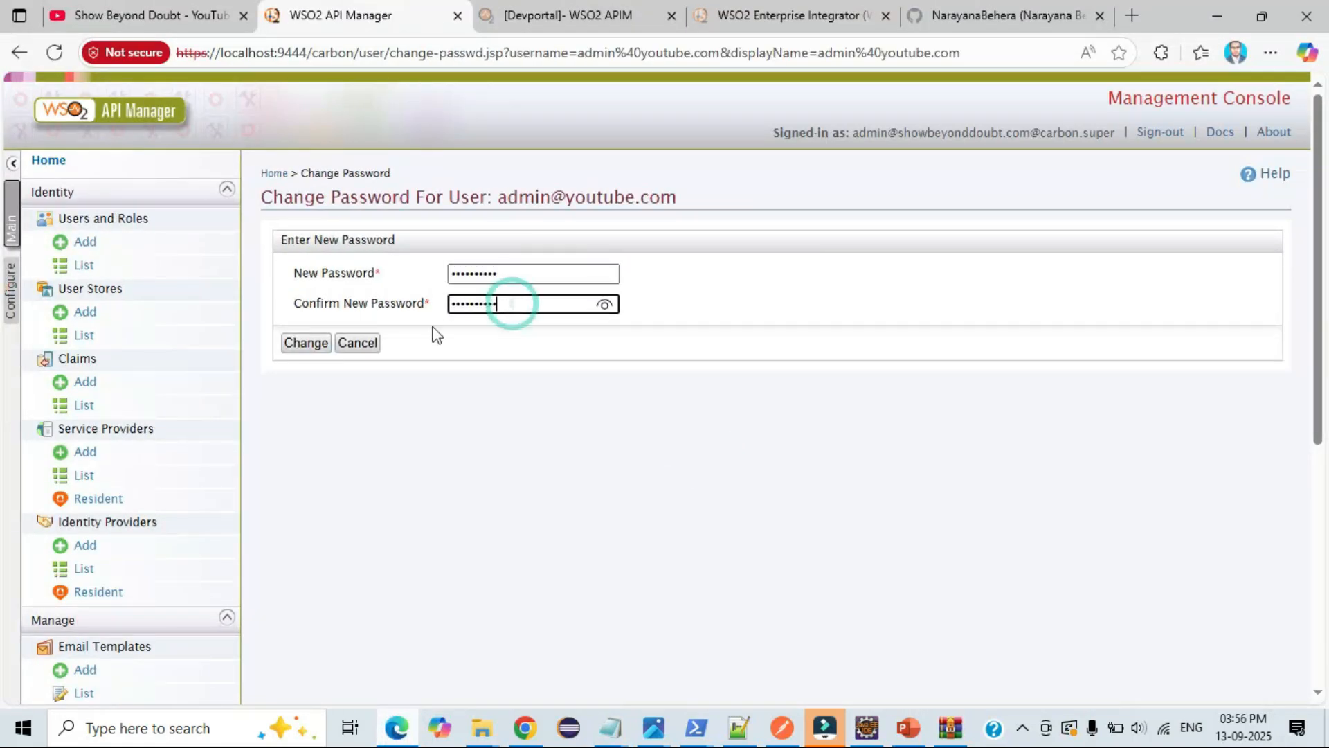
left_click(306, 343)
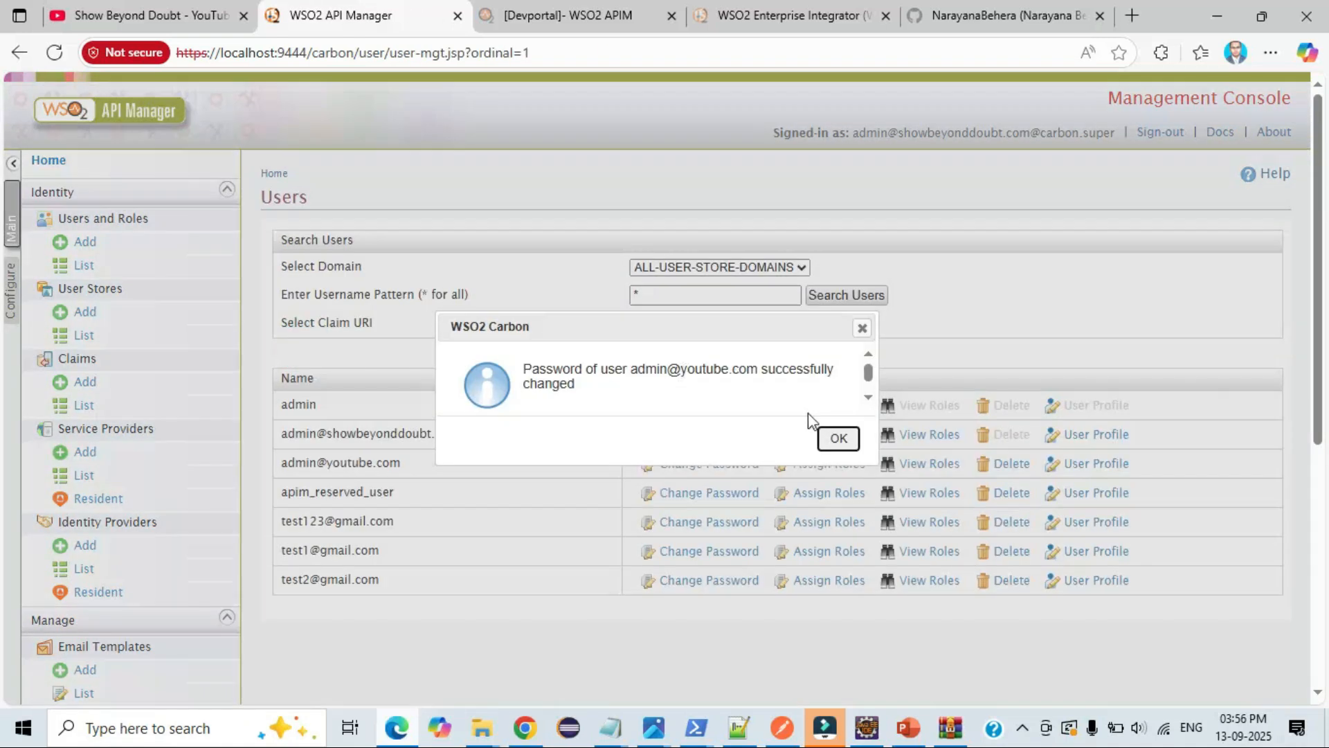
left_click(838, 437)
Step: Select and copy the third sample password, the last entry in the Notepad notes
mouse_move(610, 727)
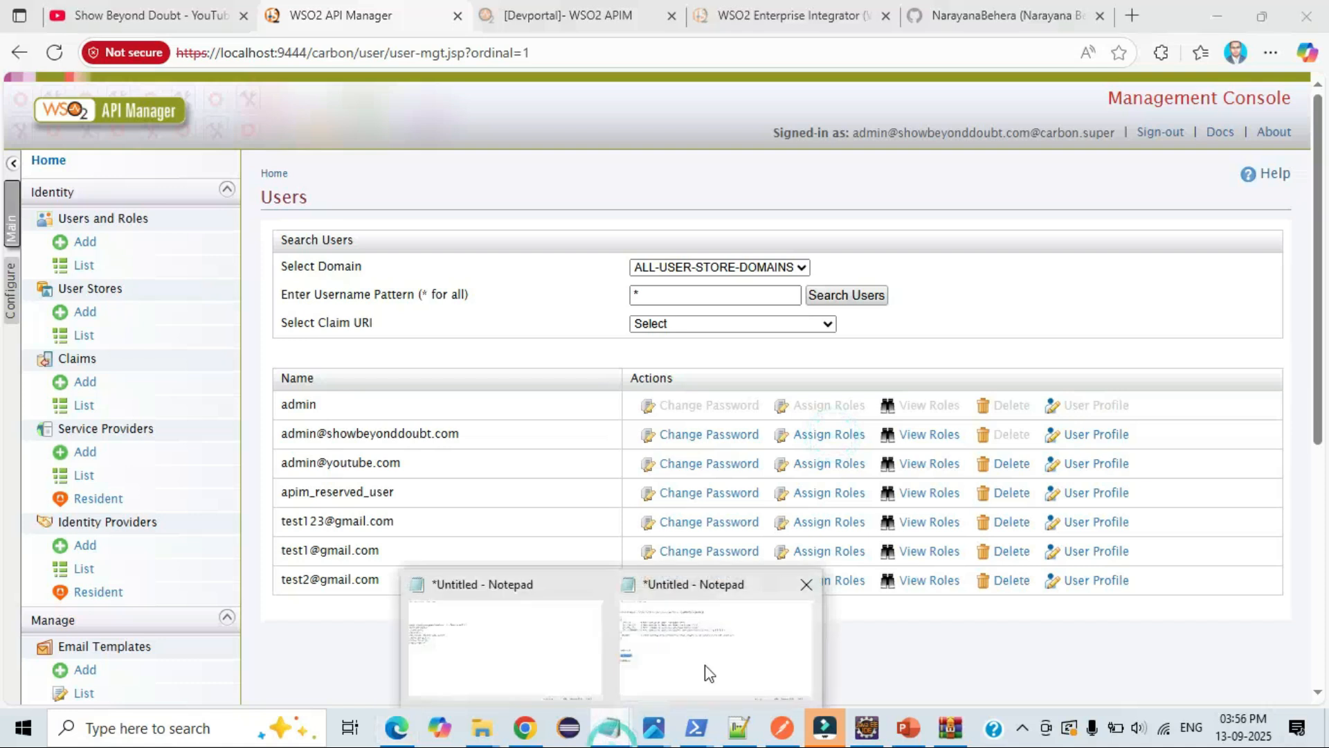
left_click(704, 664)
left_click(101, 443)
key("shift+Left")
key("shift+Left")
key("shift+Left")
key("shift+Left")
key("shift+Left")
key("shift+Left")
key("shift+Left")
key("shift+Left")
key("shift+Left")
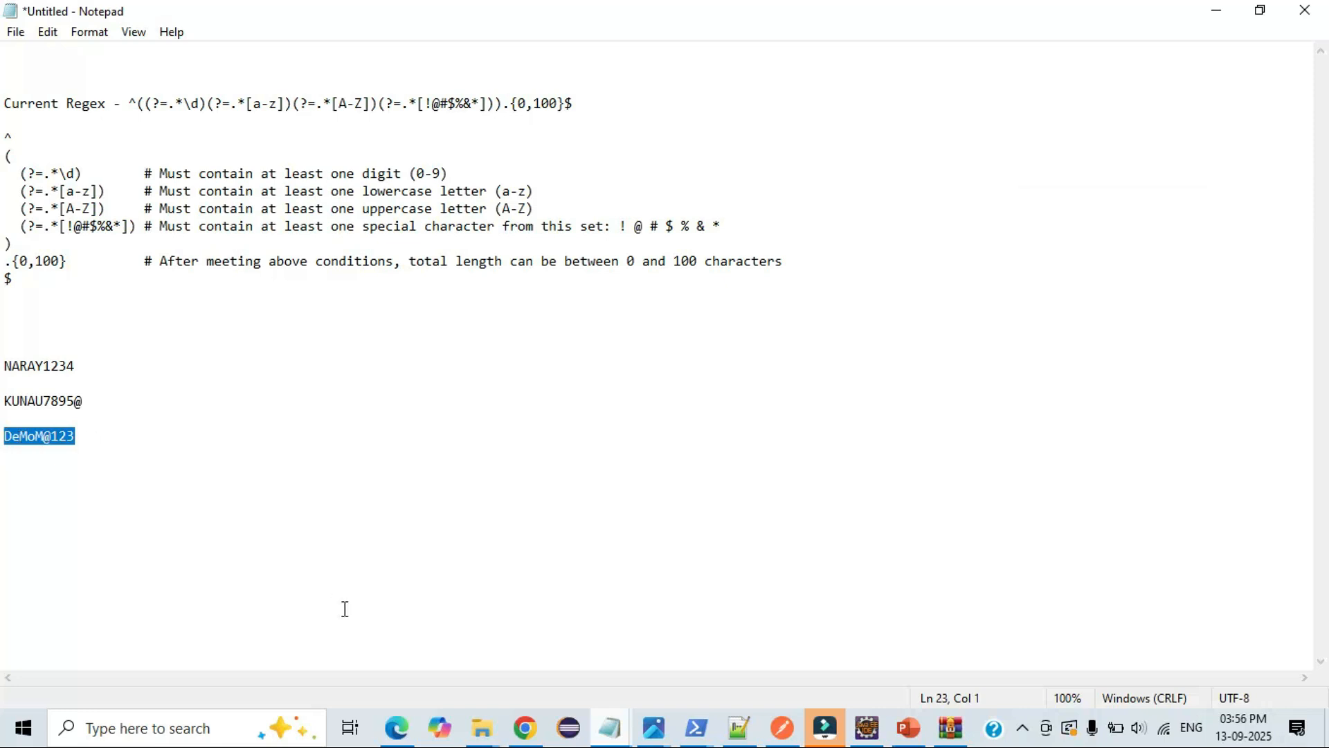
Step: Return to Edge and set the YouTube admin user's new password and confirmation to the third sample password, applying the change
left_click(396, 727)
left_click(734, 472)
left_click(581, 280)
key("ctrl+v")
left_click(519, 300)
key("ctrl+v")
left_click(310, 350)
left_click(839, 439)
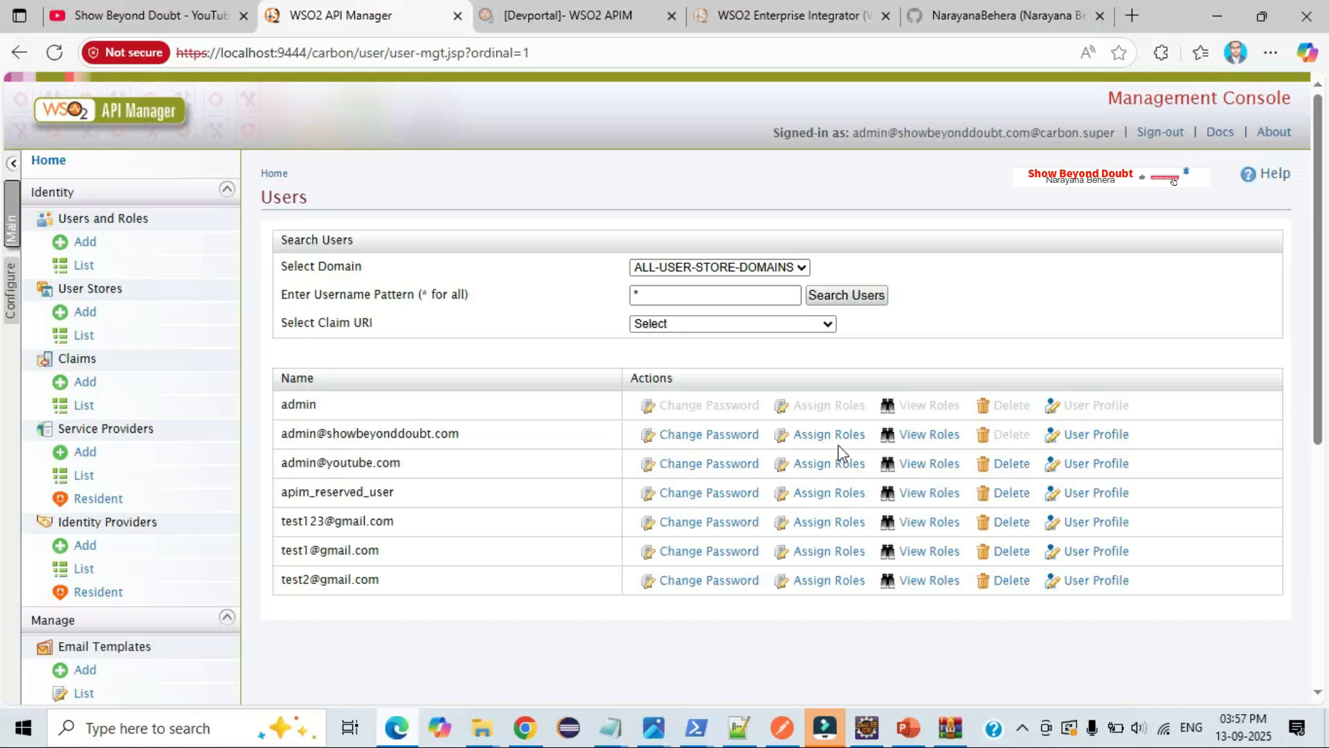
Step: Open the Resident Identity Provider configuration and expand the Password Patterns settings under Password Policies
scroll(359, 489, "down", 2)
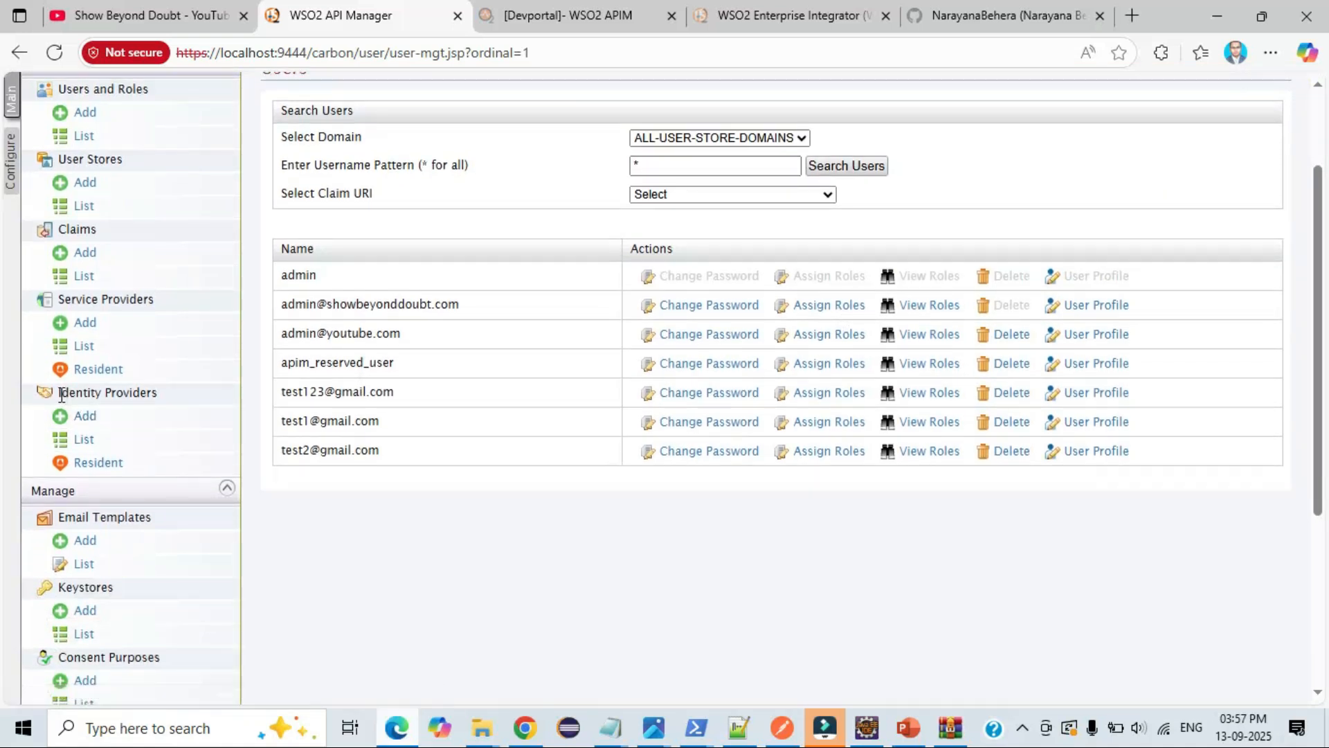
left_click_drag(61, 395, 169, 390)
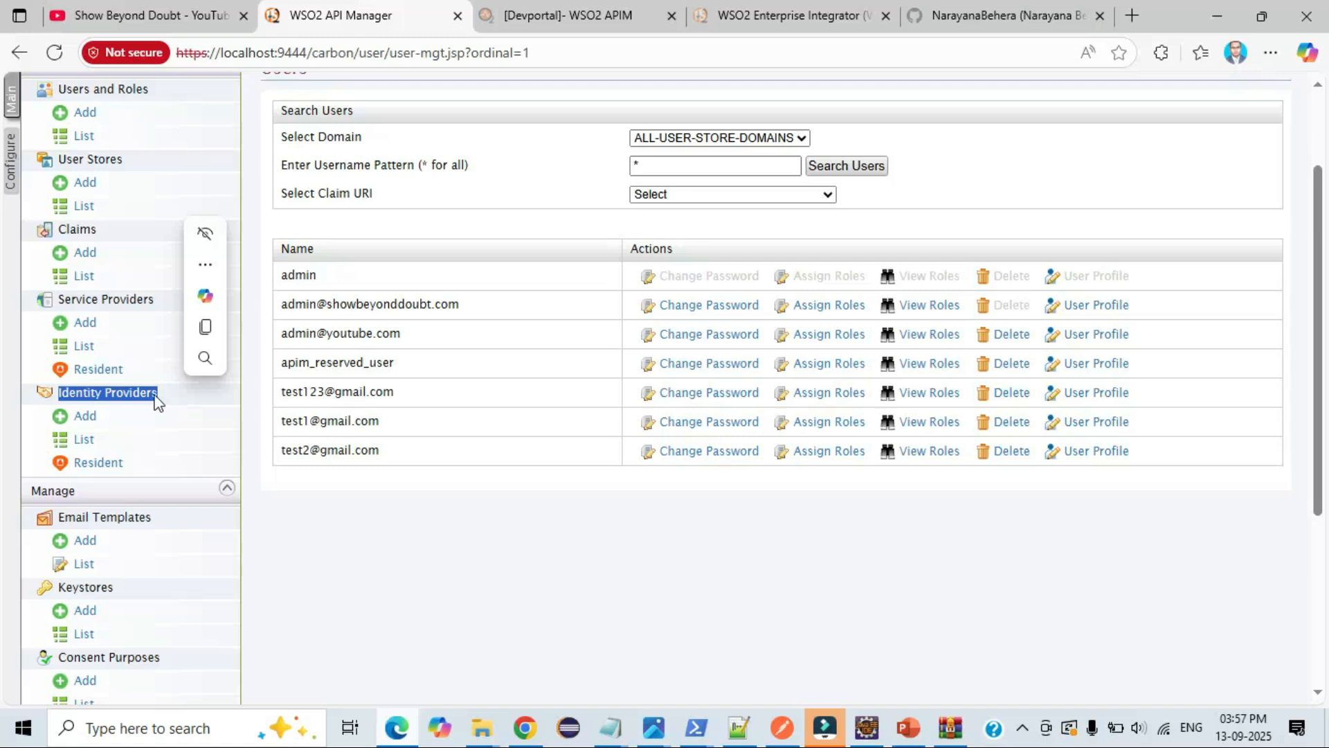
left_click(87, 465)
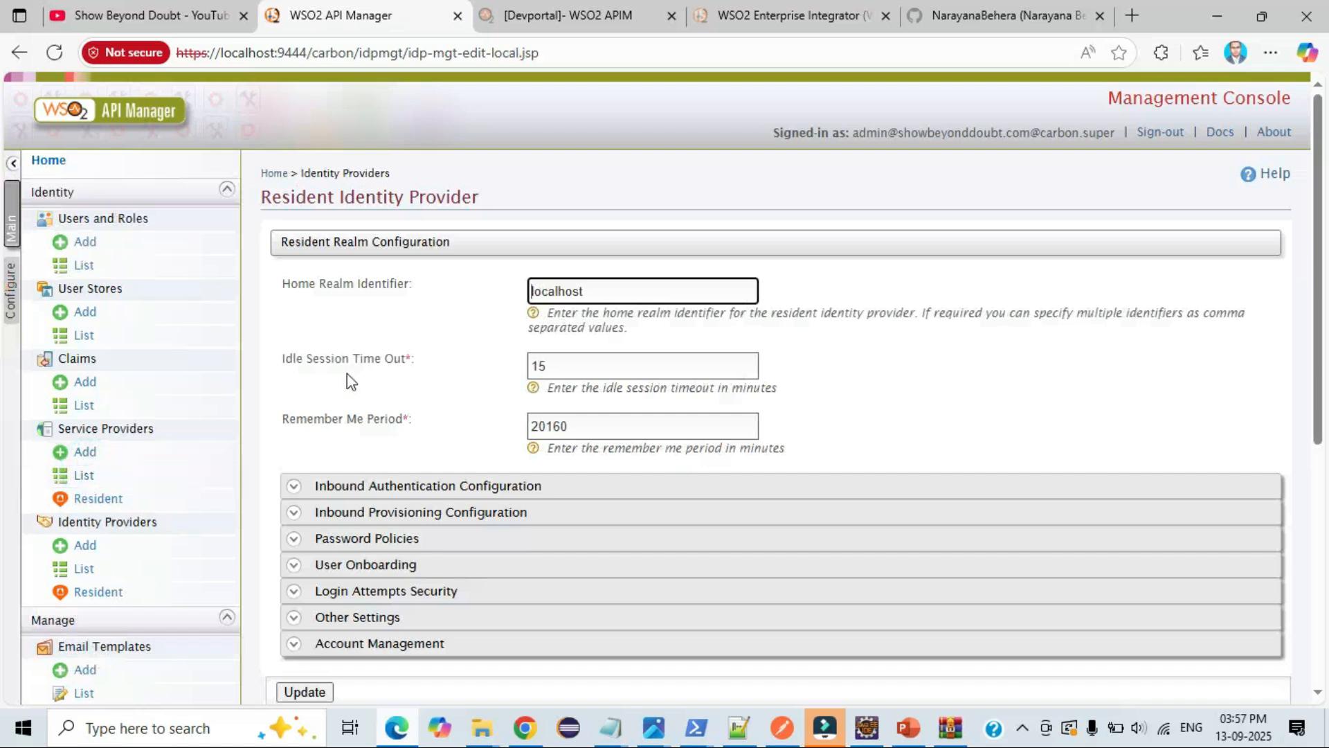
scroll(322, 398, "down", 1)
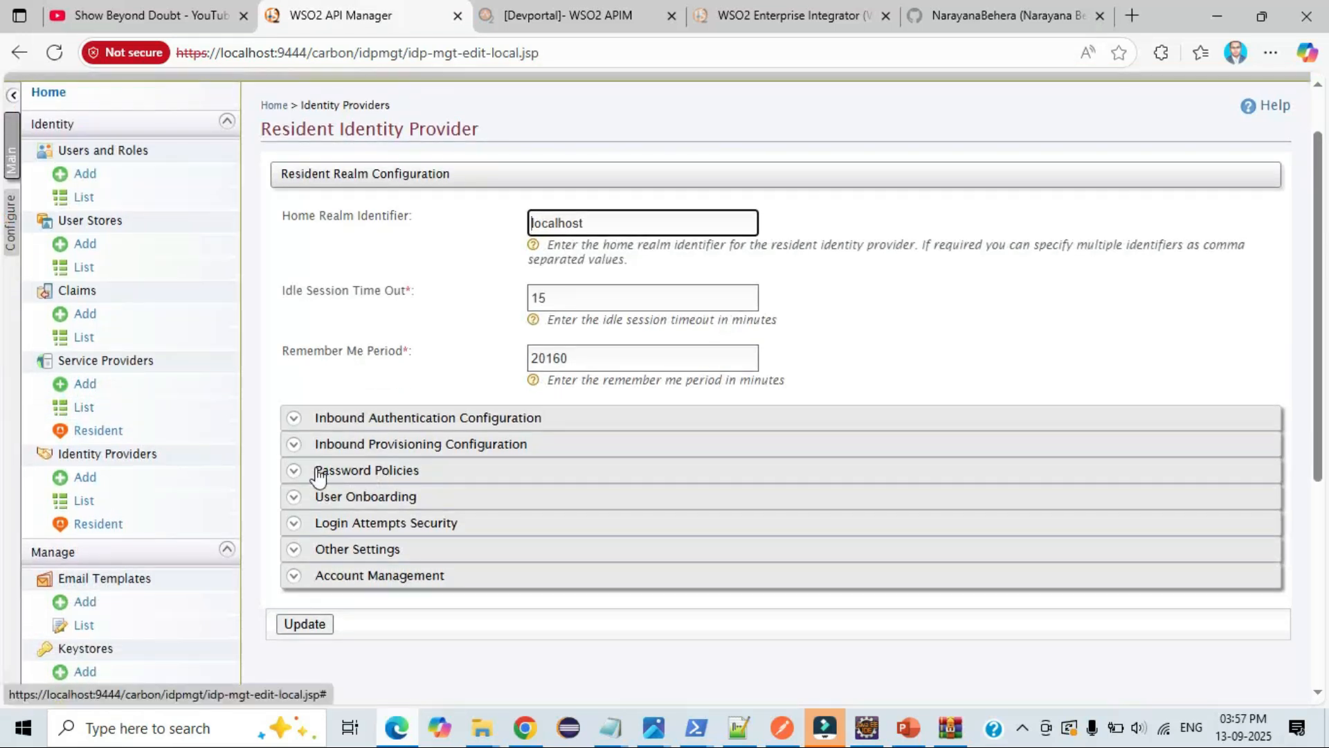
left_click(346, 470)
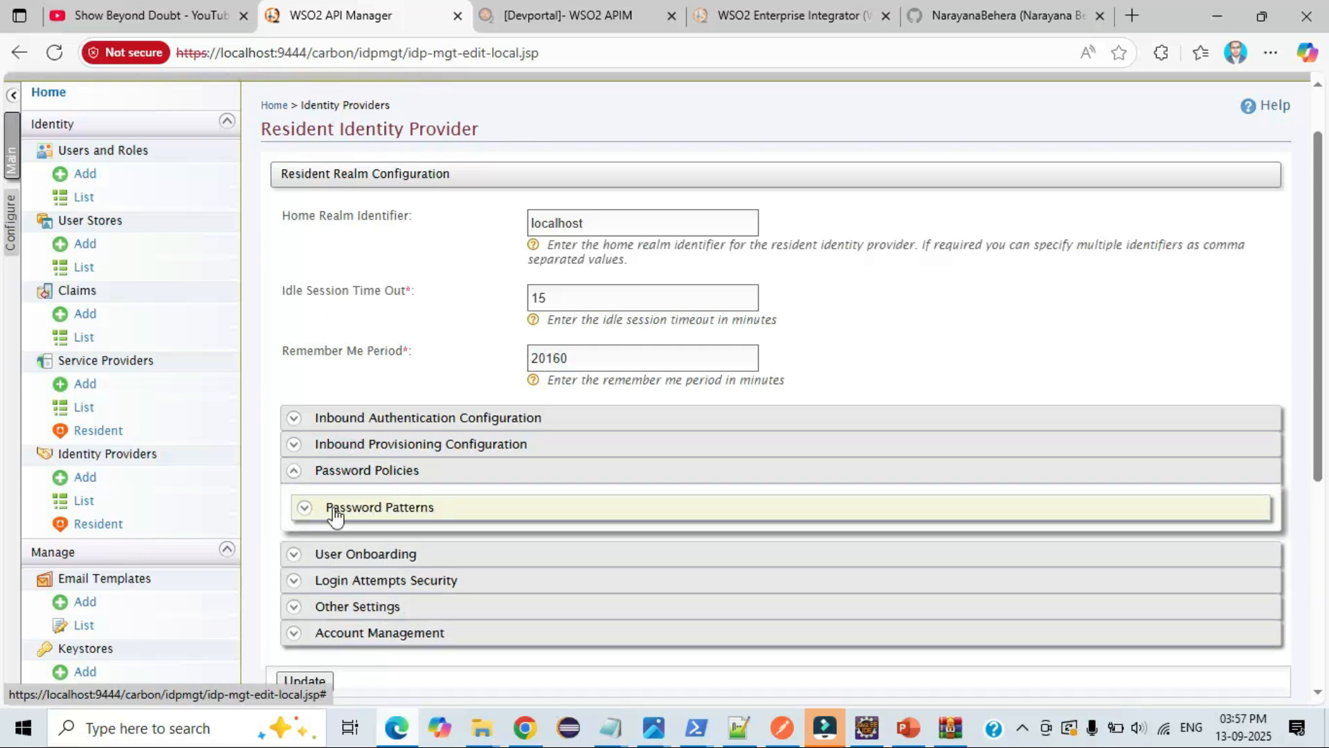
left_click(382, 512)
scroll(515, 483, "down", 1)
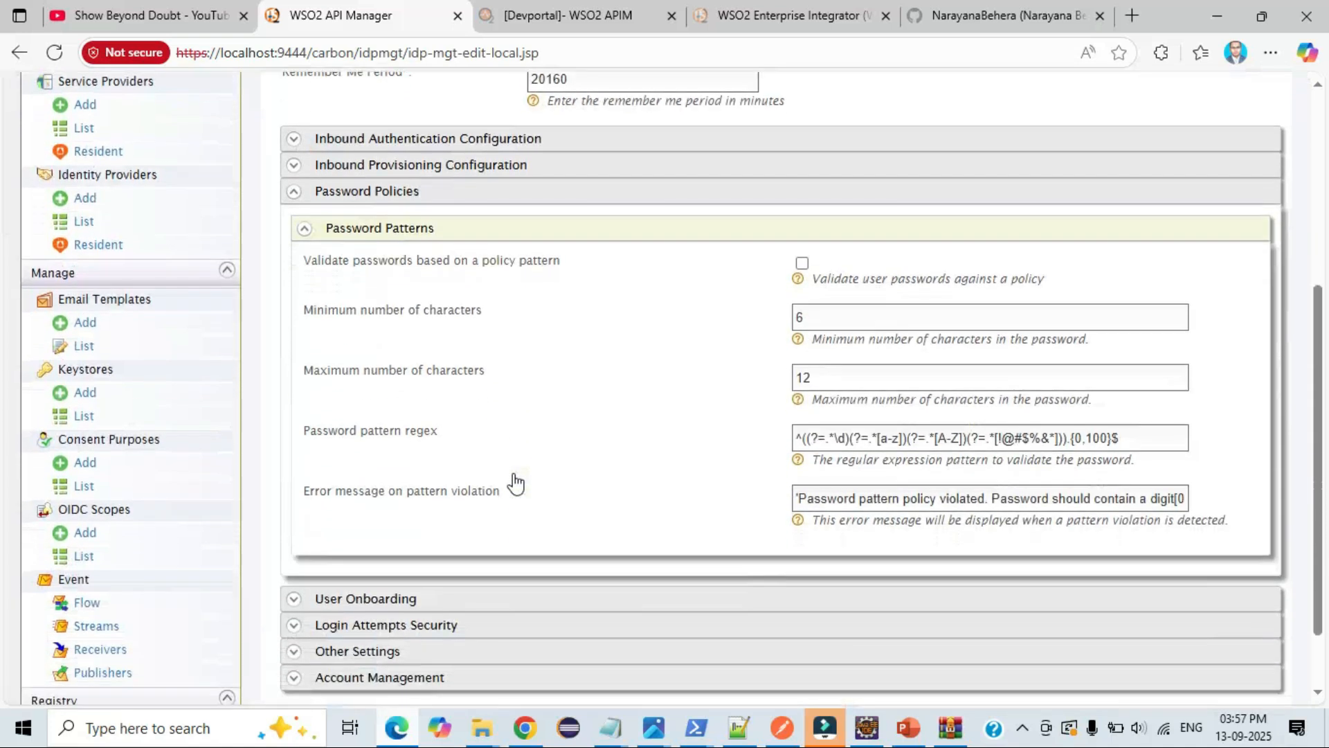
Step: Examine the Password Patterns settings: policy validation, minimum and maximum number of characters, and the password pattern regex
left_click_drag(307, 259, 555, 261)
left_click(573, 271)
left_click_drag(308, 305, 505, 309)
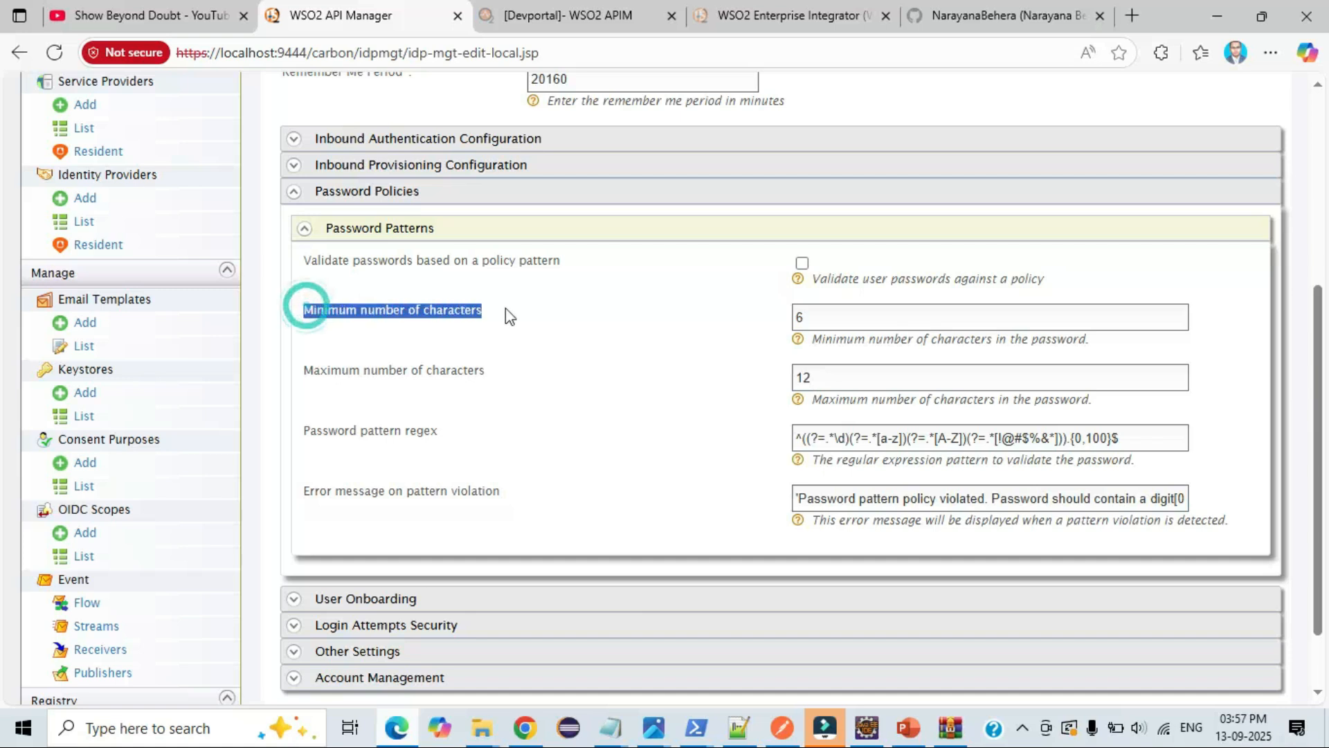
left_click(506, 308)
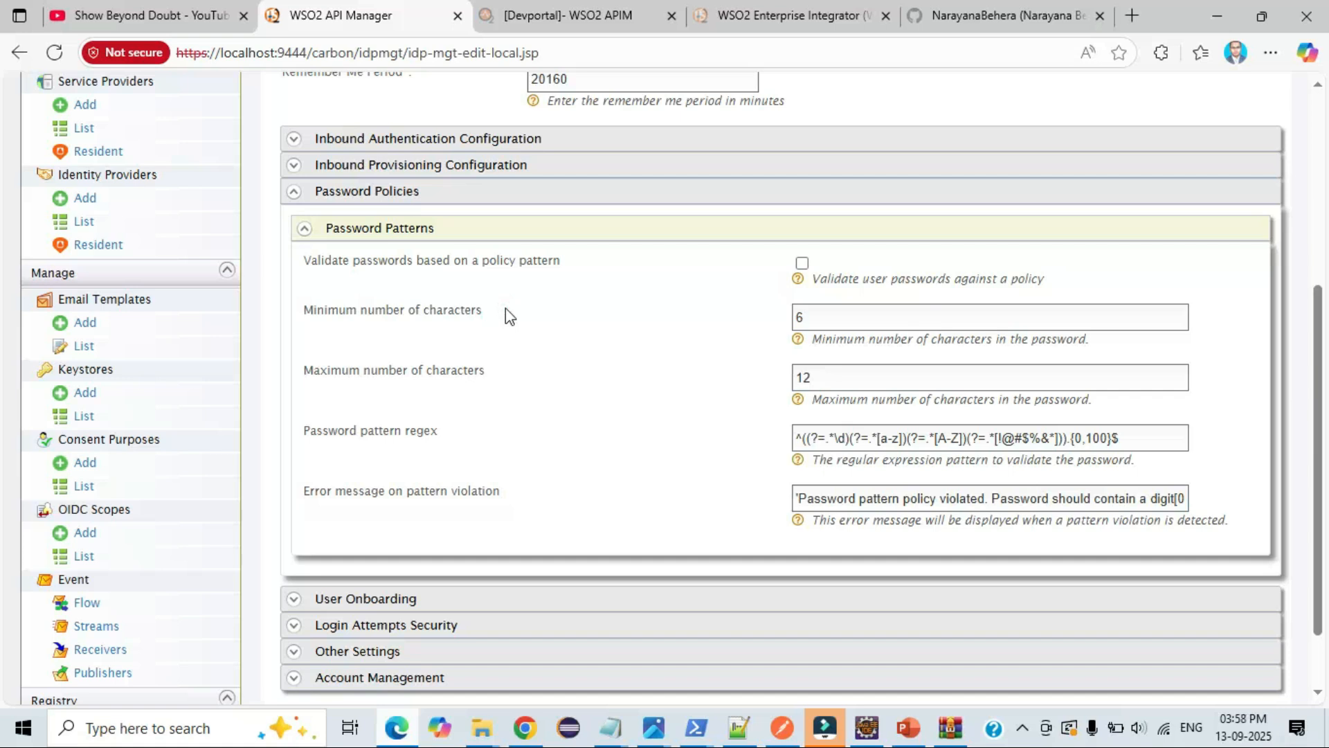
left_click_drag(305, 366, 493, 367)
left_click(492, 367)
left_click_drag(302, 430, 445, 435)
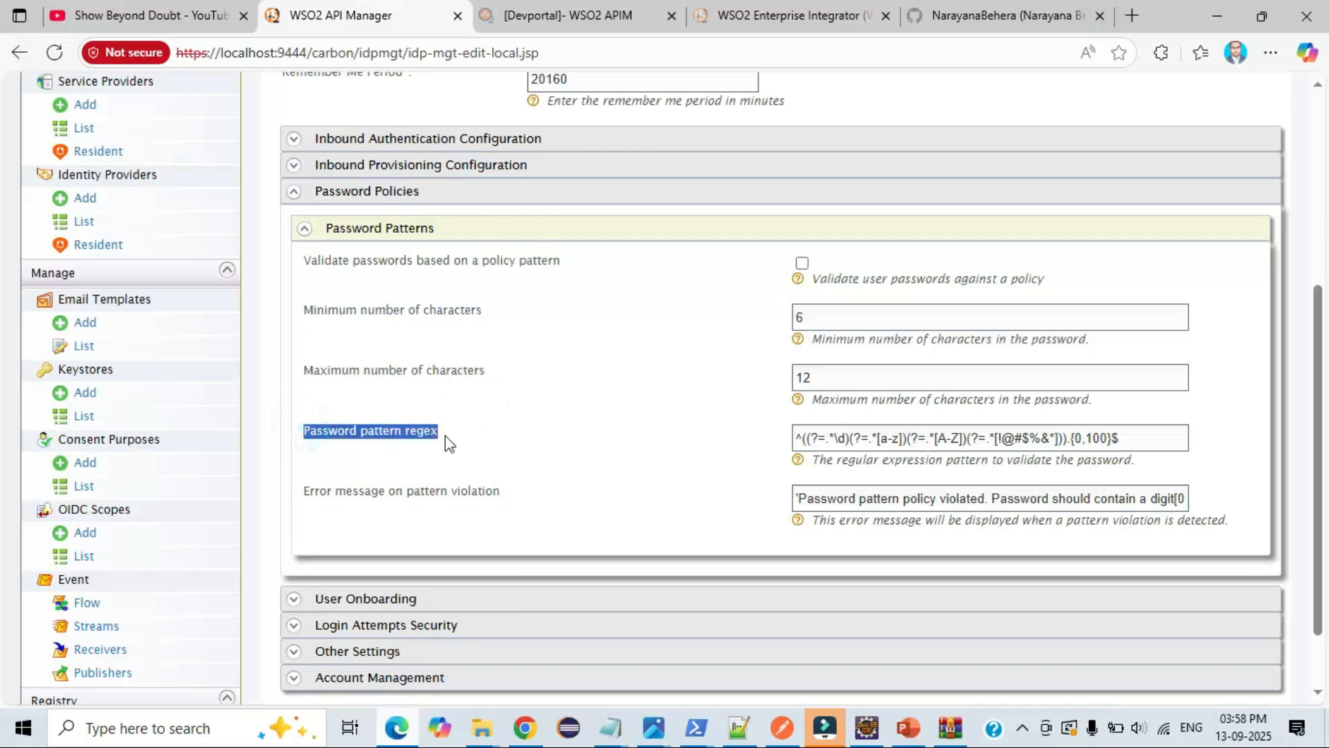
left_click(446, 435)
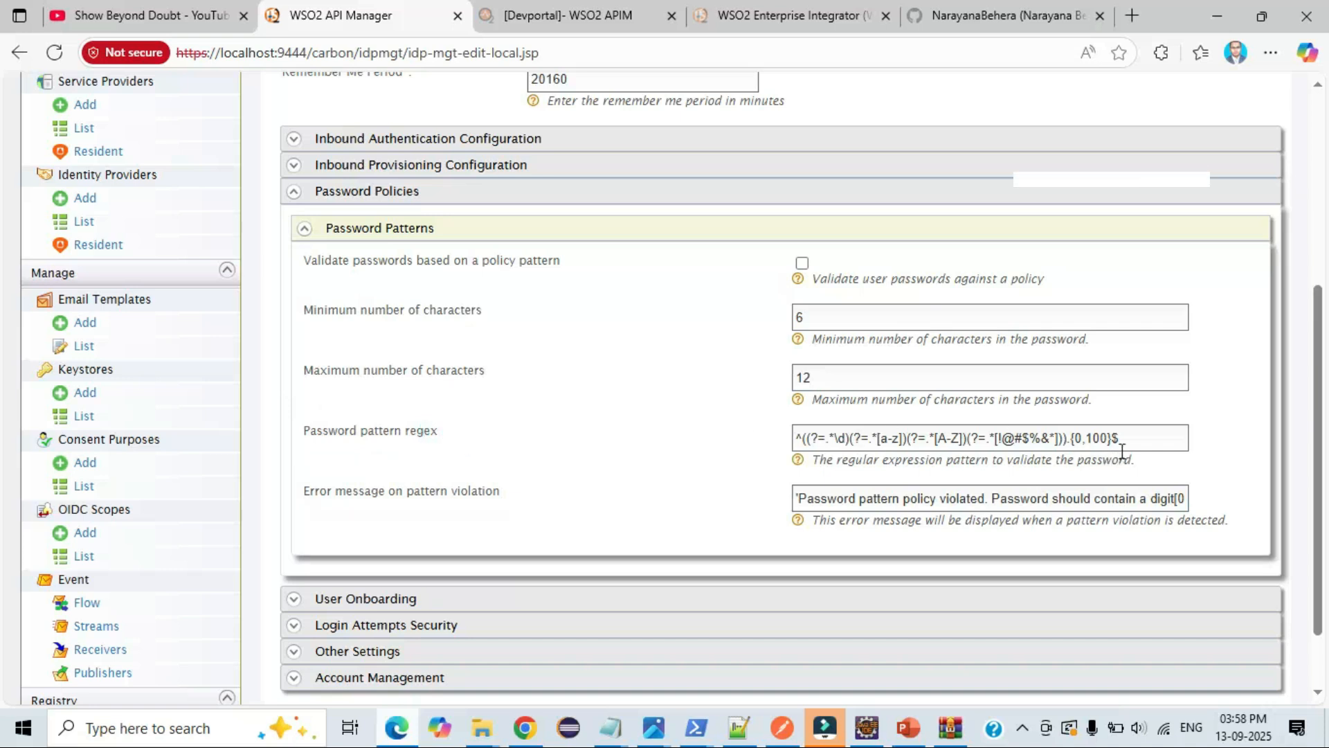
left_click_drag(1122, 439, 787, 454)
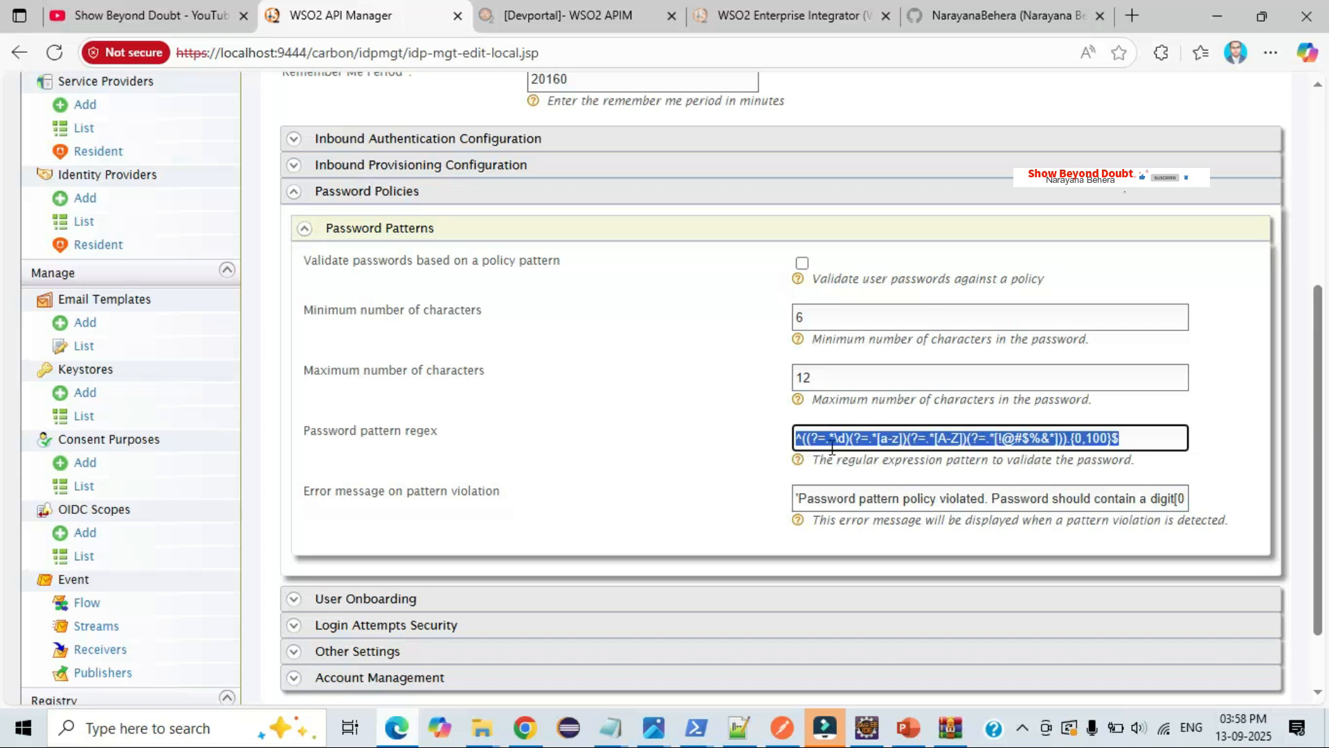
Step: Switch to the Notepad notes and compare the current regex written there with the console's password pattern regex
left_click(621, 738)
left_click(687, 654)
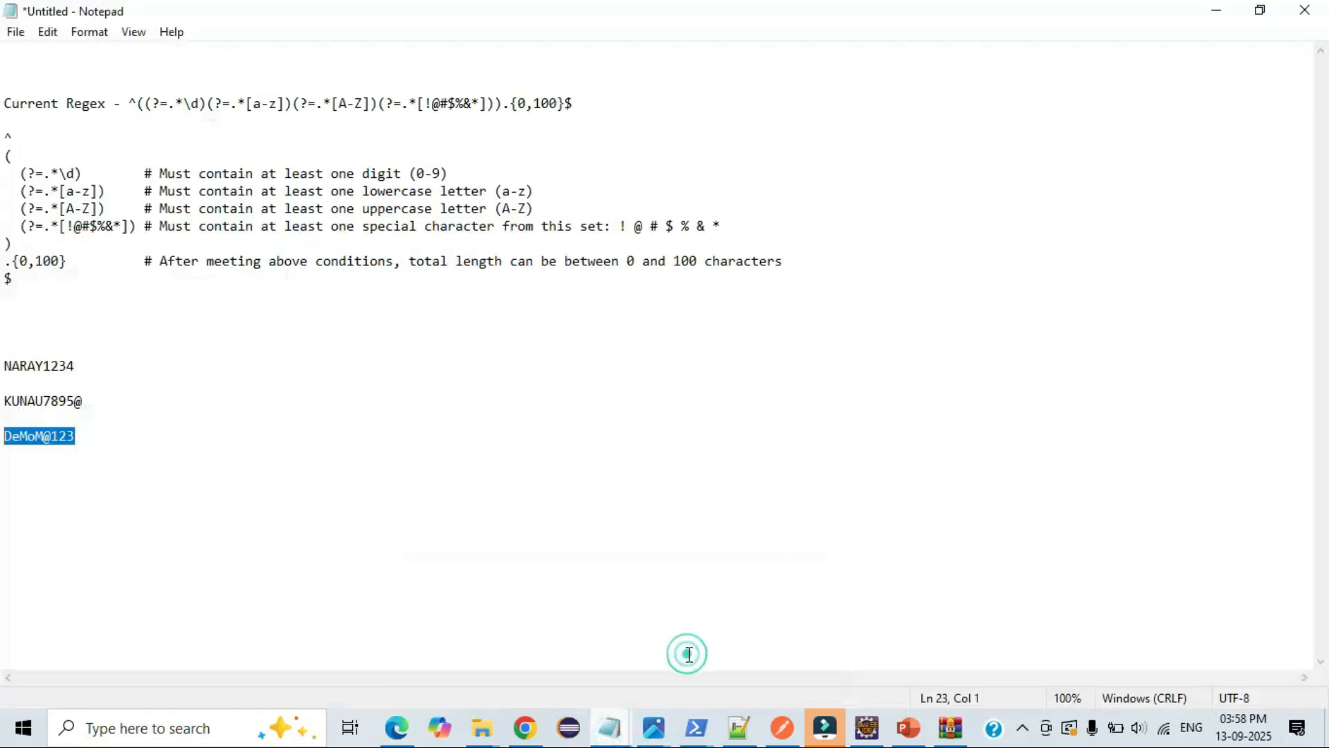
left_click_drag(128, 104, 587, 97)
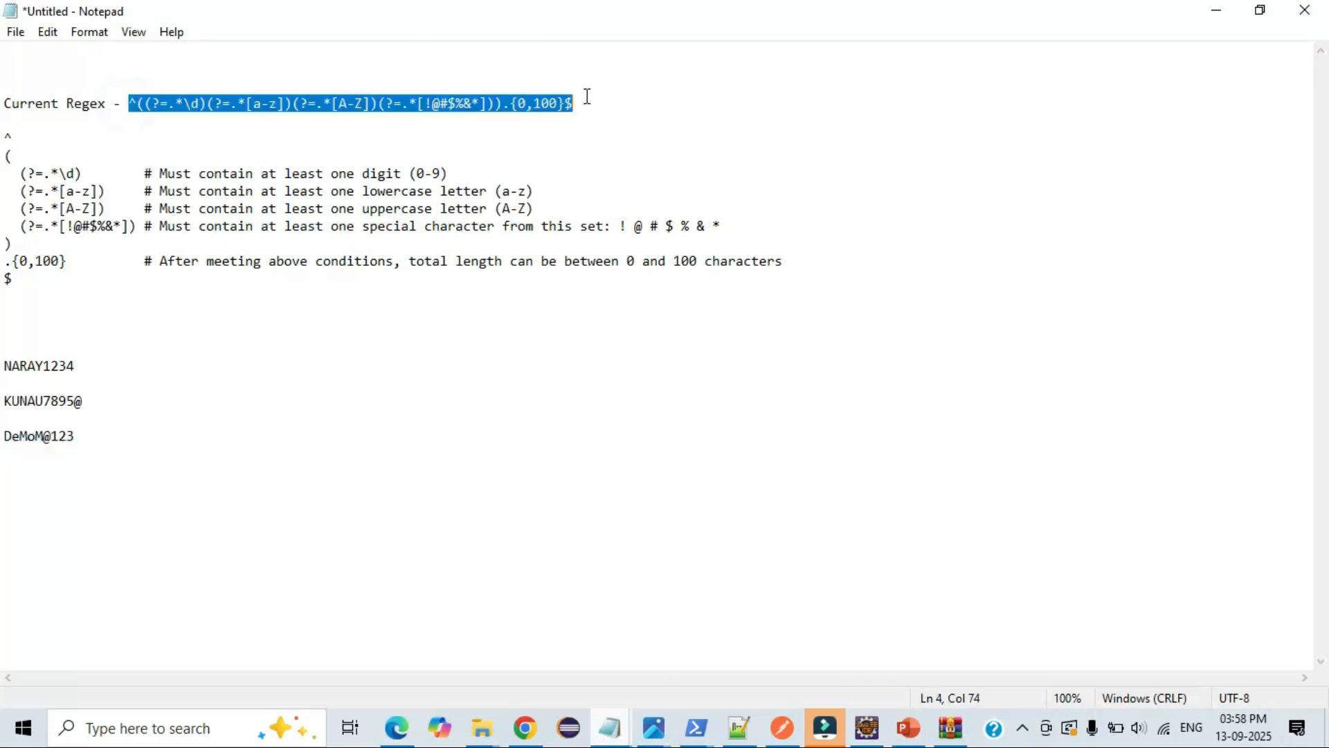
left_click(413, 725)
left_click(399, 727)
left_click(312, 347)
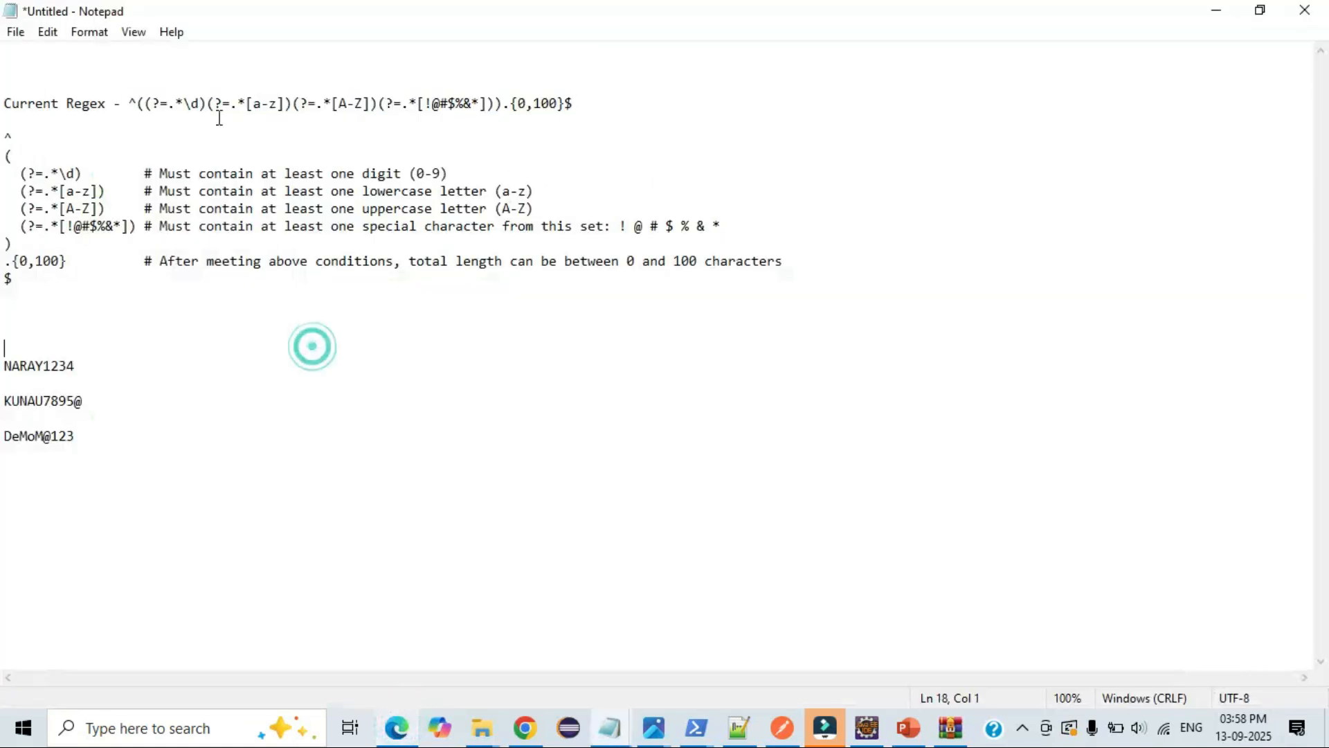
Step: Examine the regex's digit, lowercase, uppercase and special-character parts against their explanations in the Notepad notes
left_click_drag(208, 104, 135, 104)
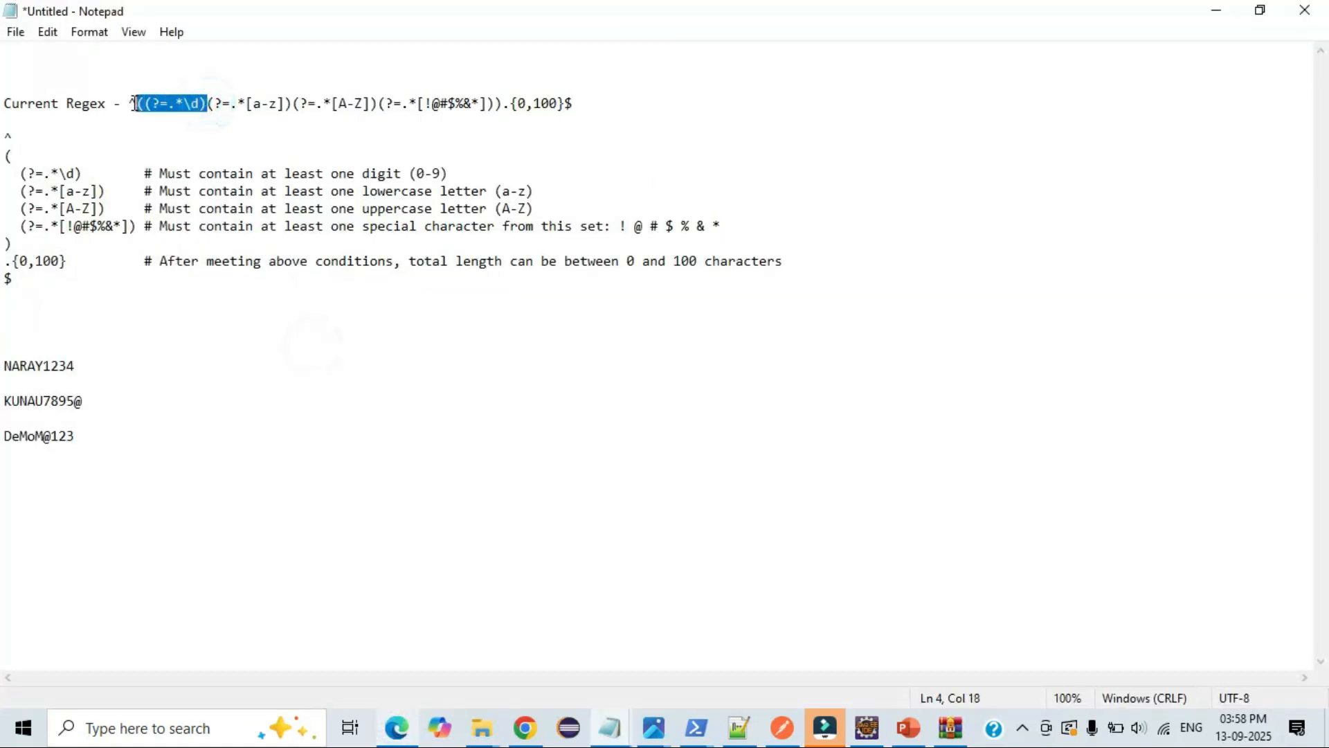
left_click_drag(158, 175, 405, 179)
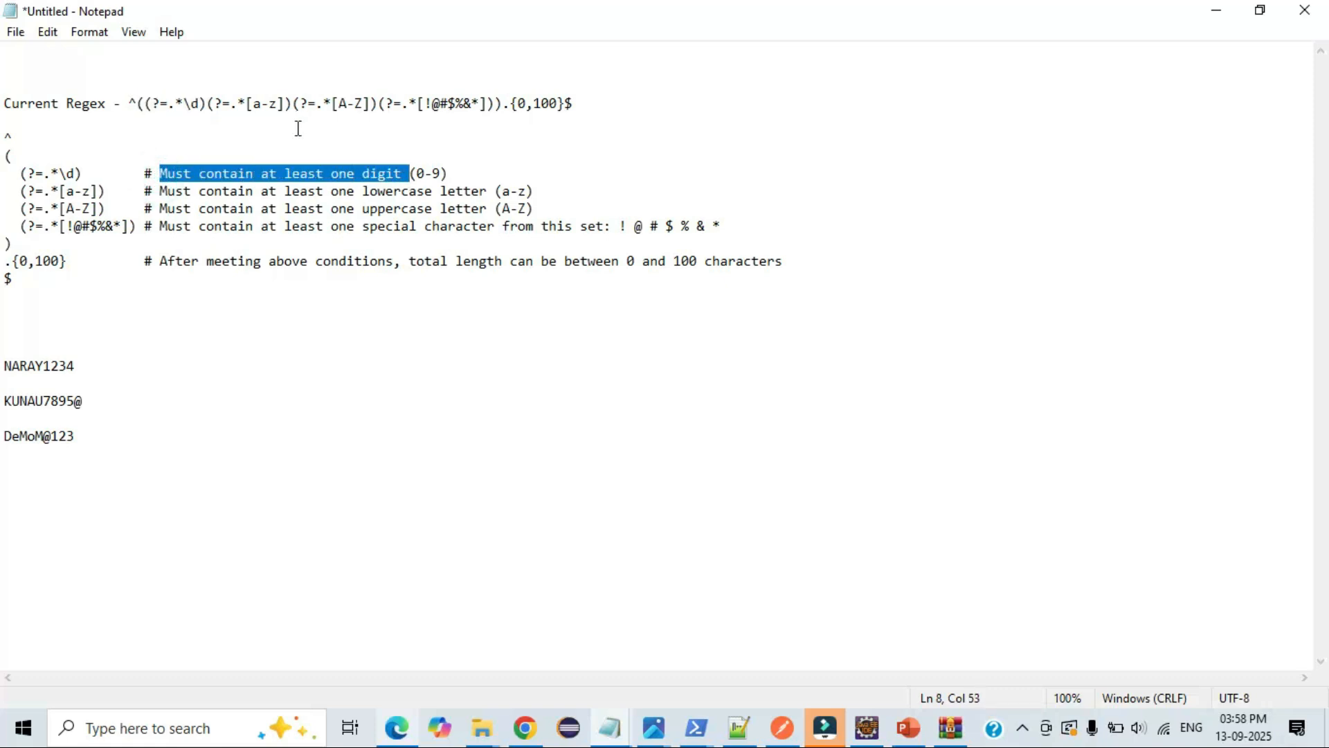
left_click_drag(210, 103, 300, 104)
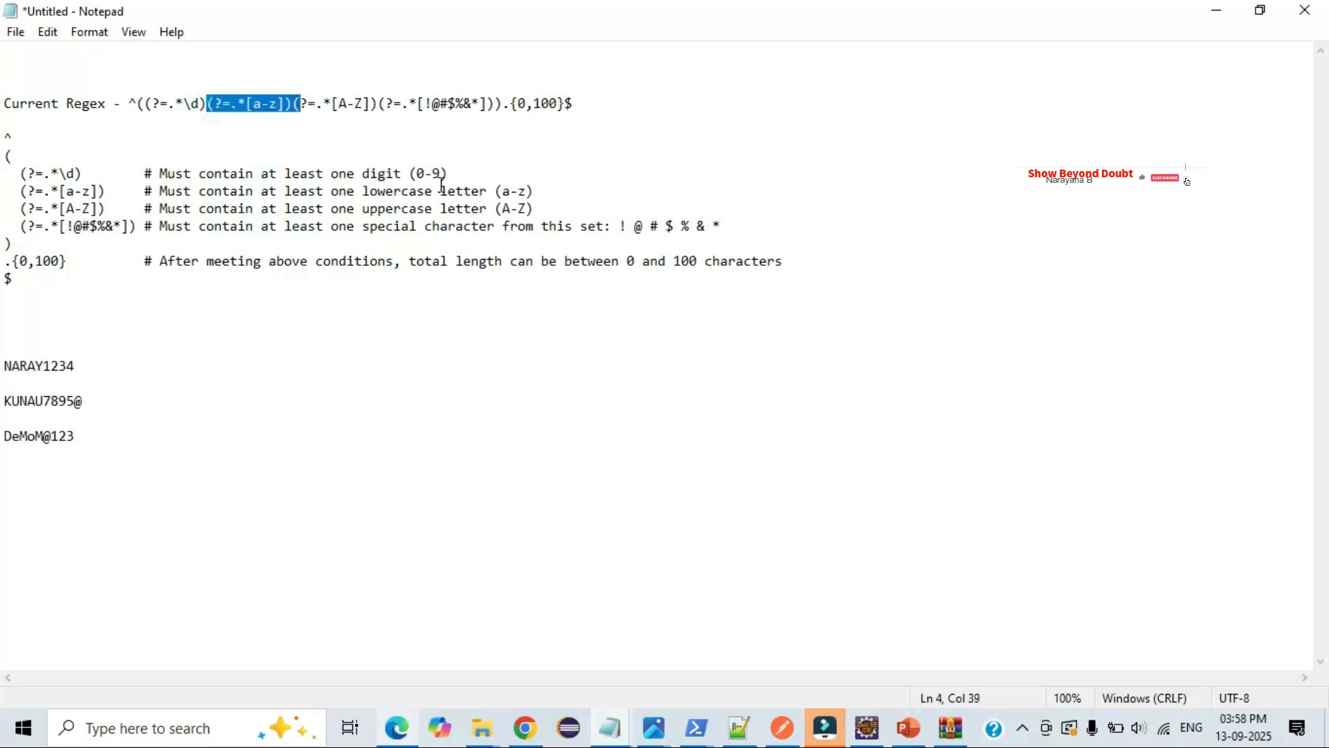
left_click_drag(491, 189, 168, 196)
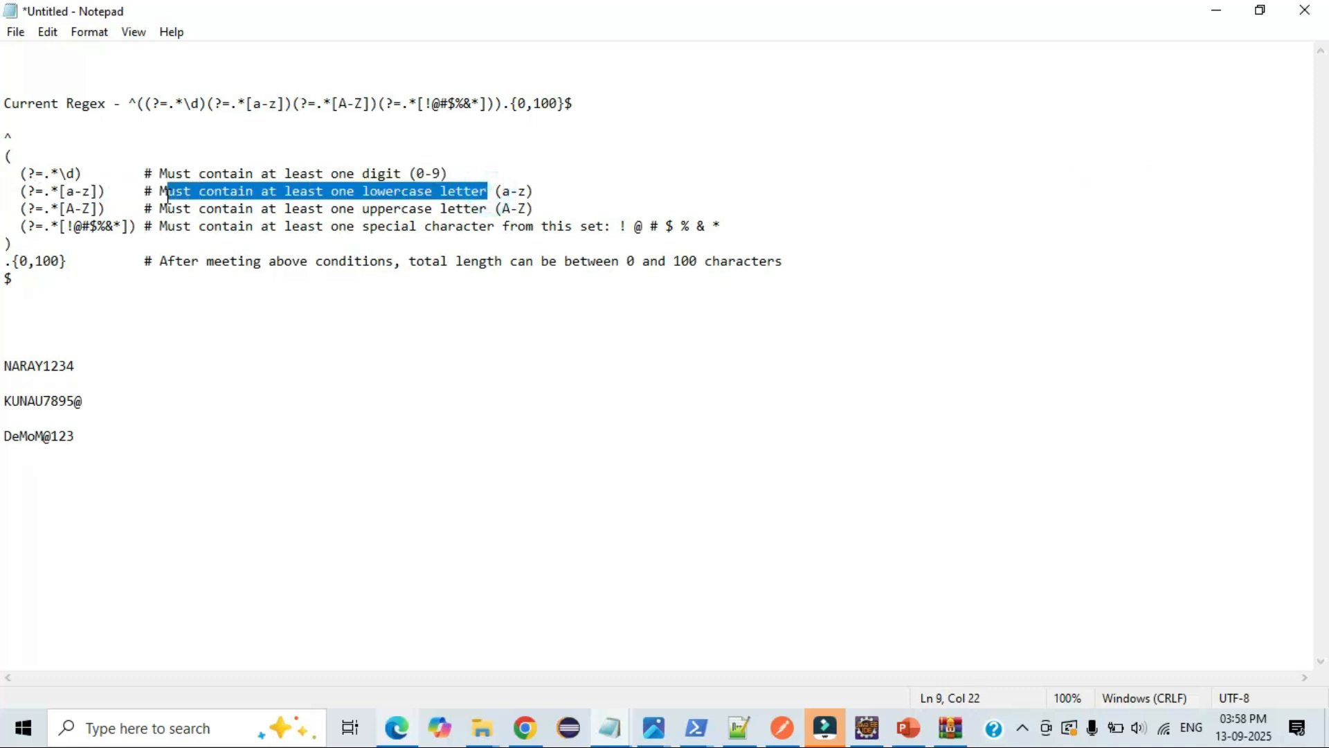
left_click_drag(379, 104, 293, 104)
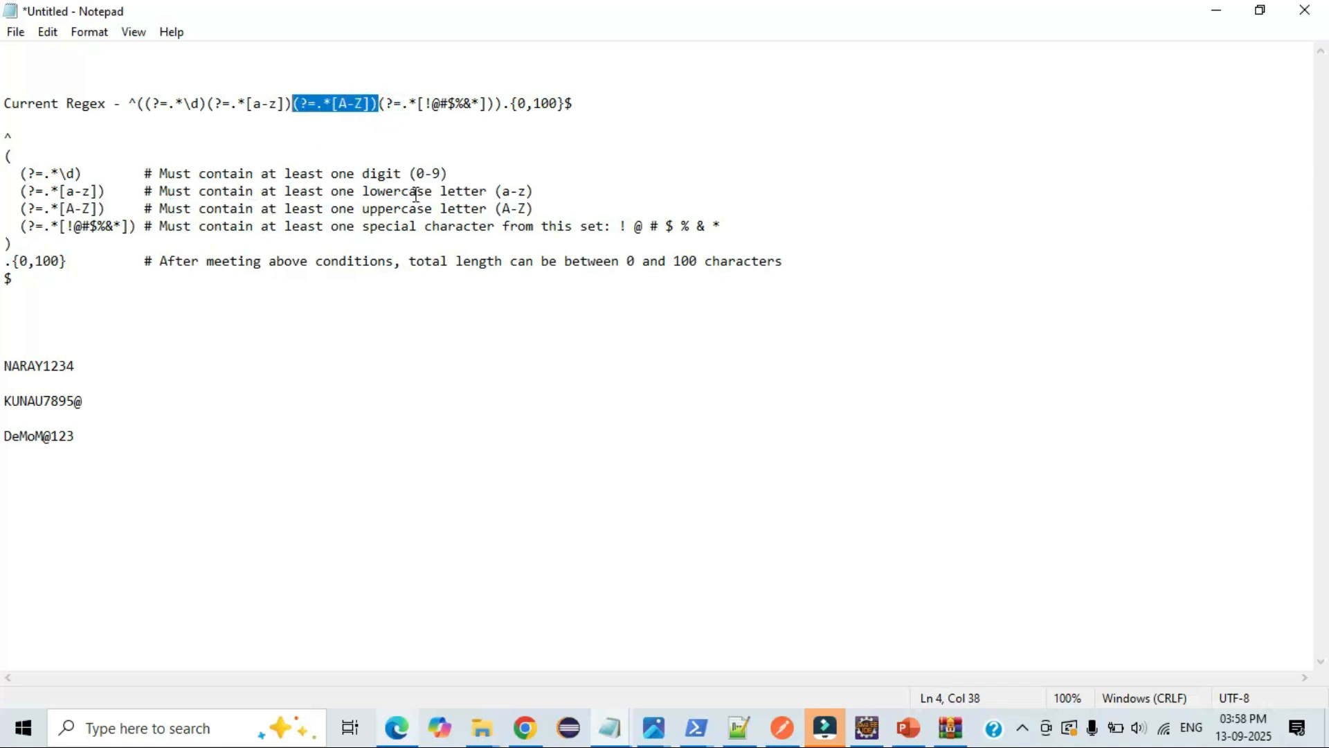
left_click_drag(496, 206, 257, 210)
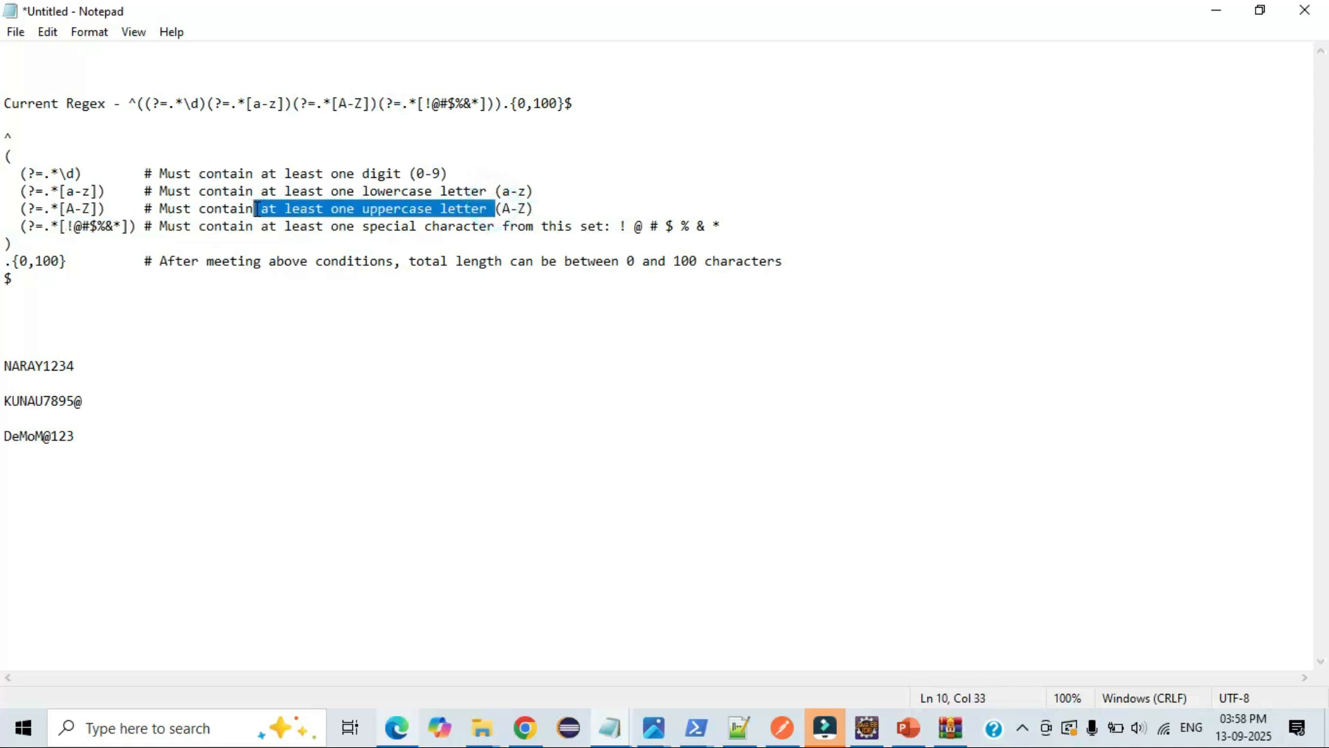
left_click_drag(504, 104, 380, 104)
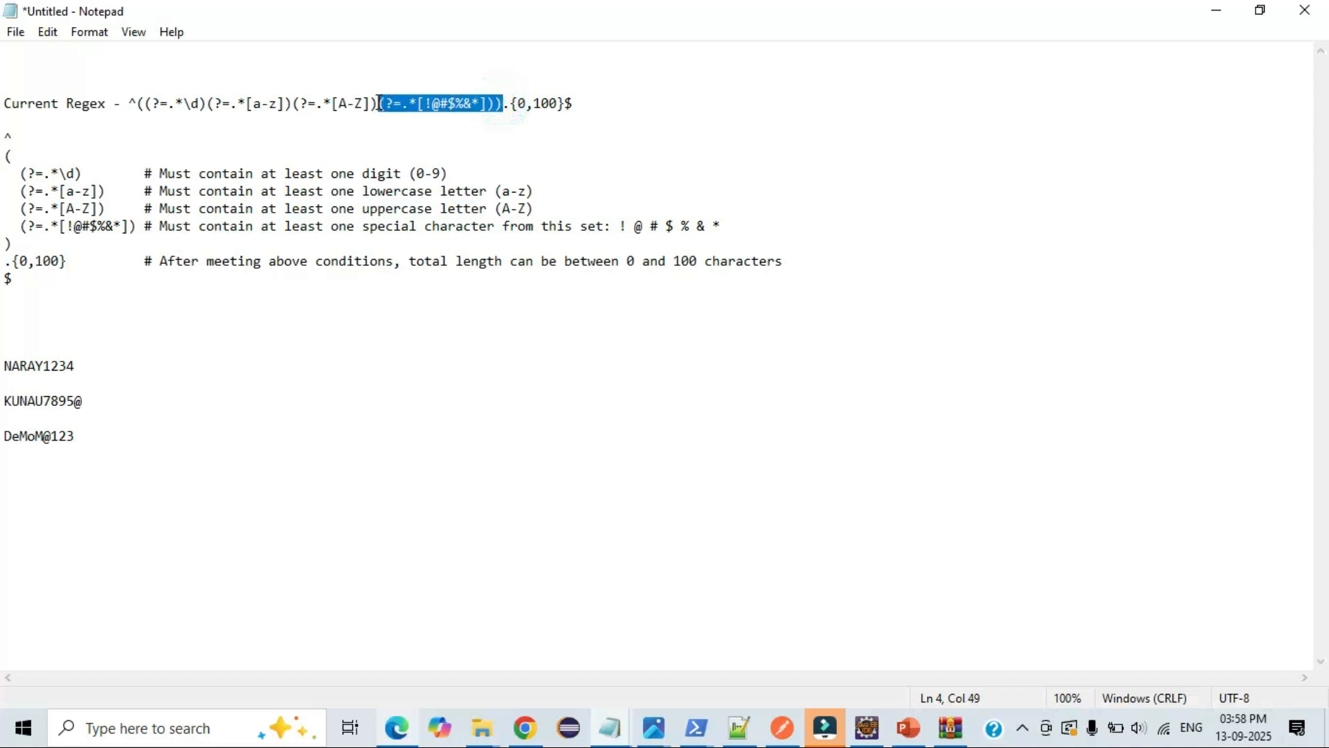
left_click_drag(283, 226, 614, 226)
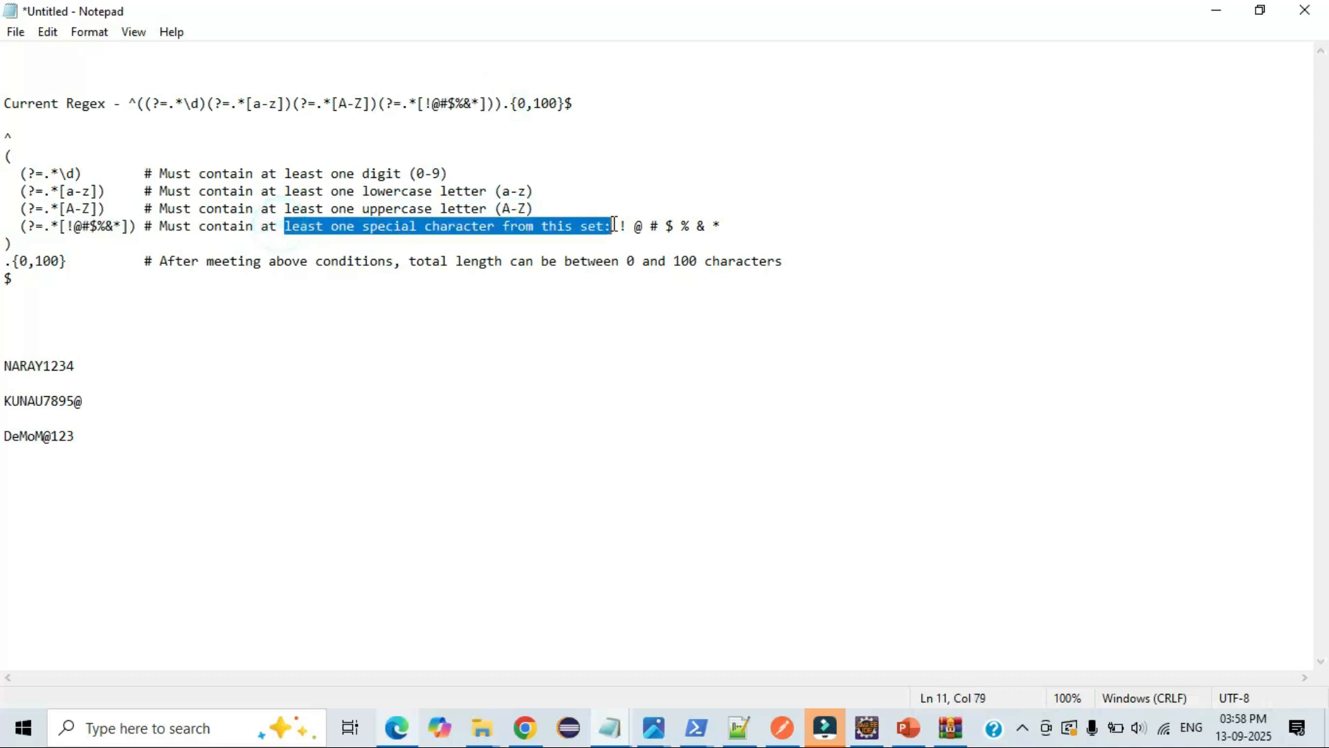
Step: Examine the regex's length part and its explanation, and review the whole pattern with its full breakdown in the notes
left_click(544, 152)
left_click_drag(511, 104, 567, 103)
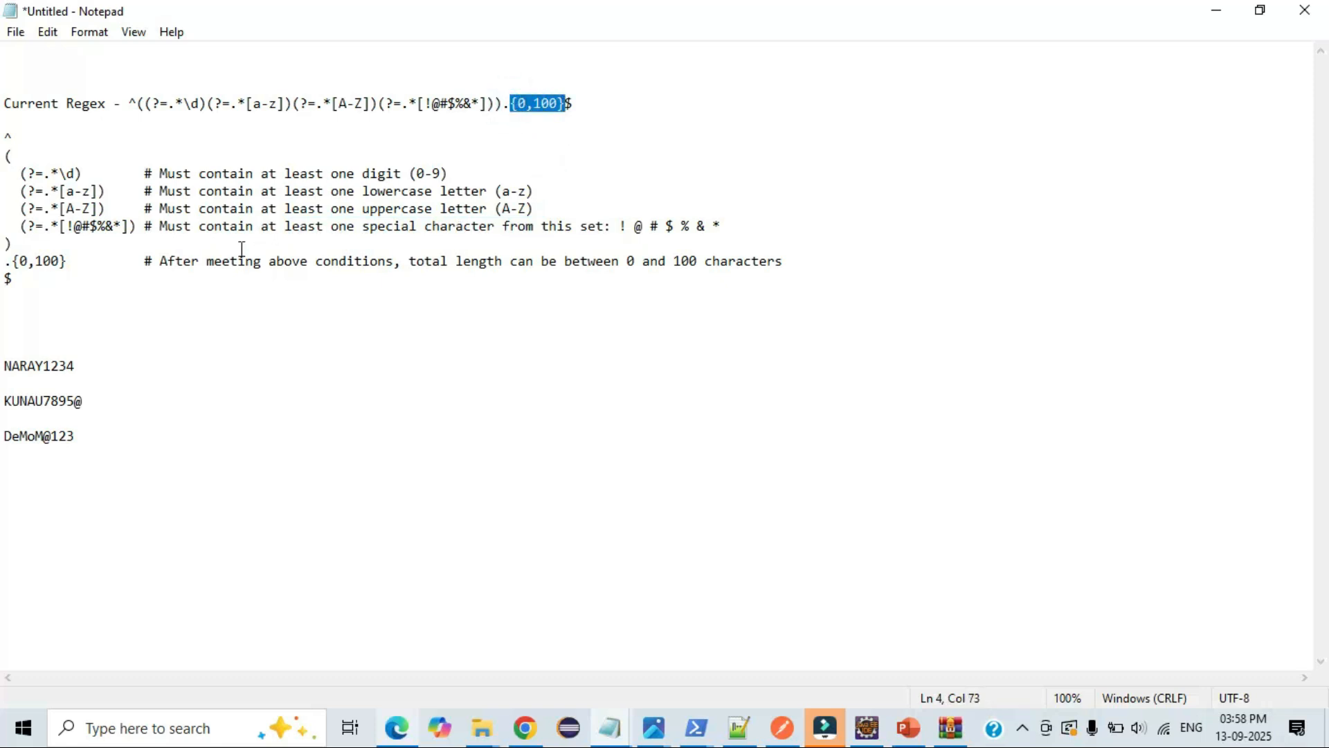
left_click(163, 263)
left_click_drag(409, 263, 792, 264)
left_click(623, 272)
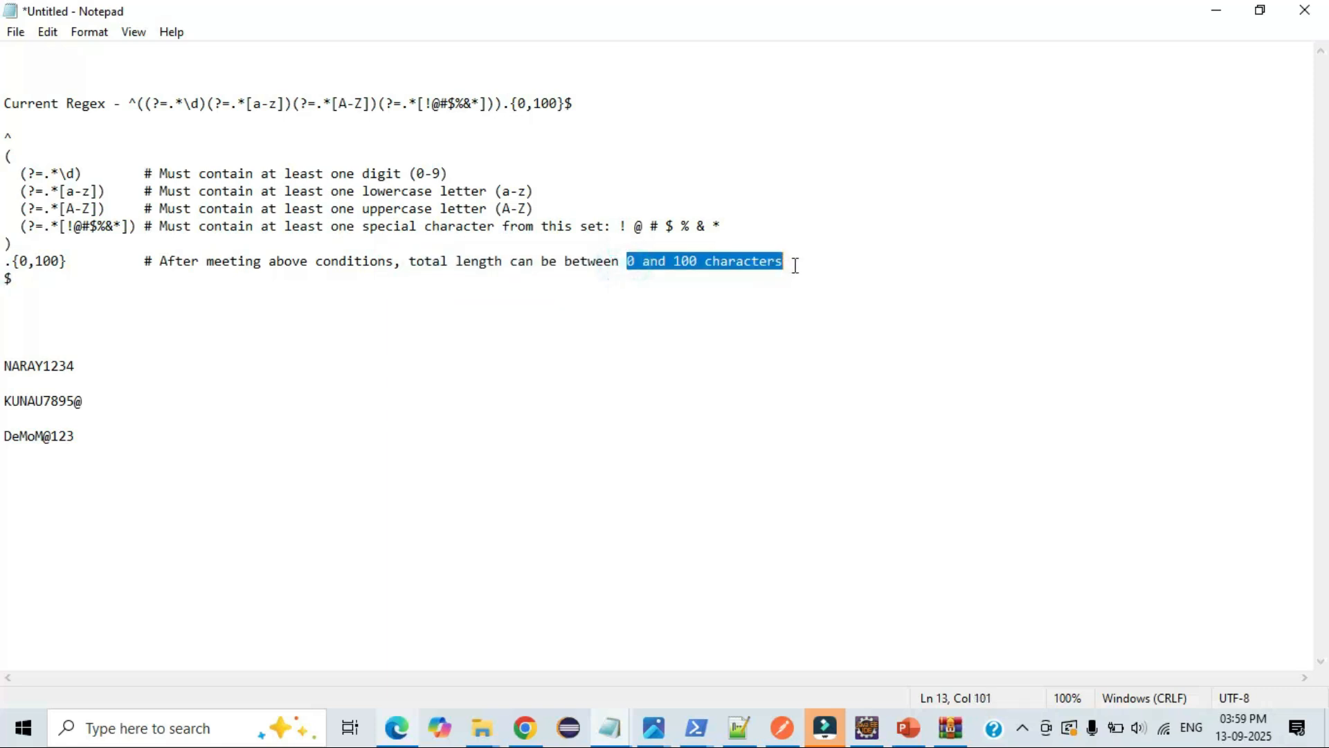
left_click(796, 266)
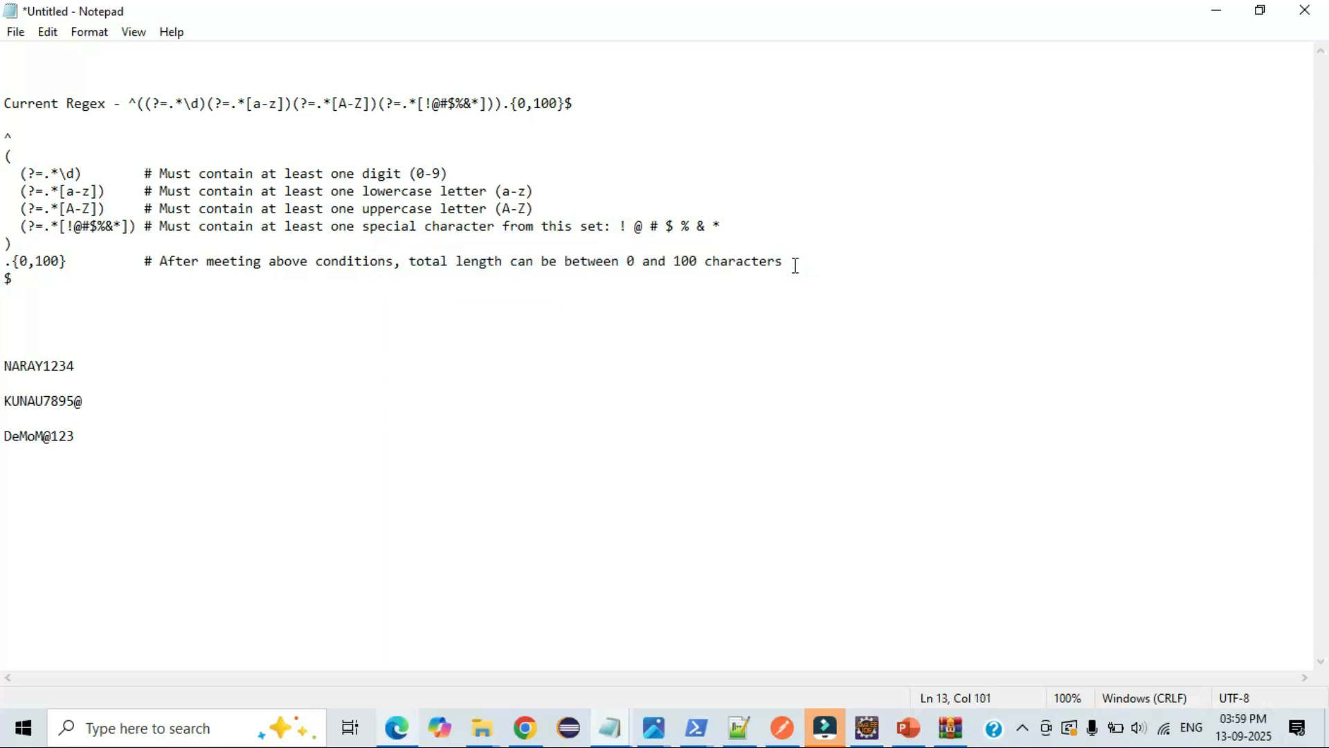
left_click_drag(588, 104, 113, 103)
left_click_drag(788, 266, 6, 136)
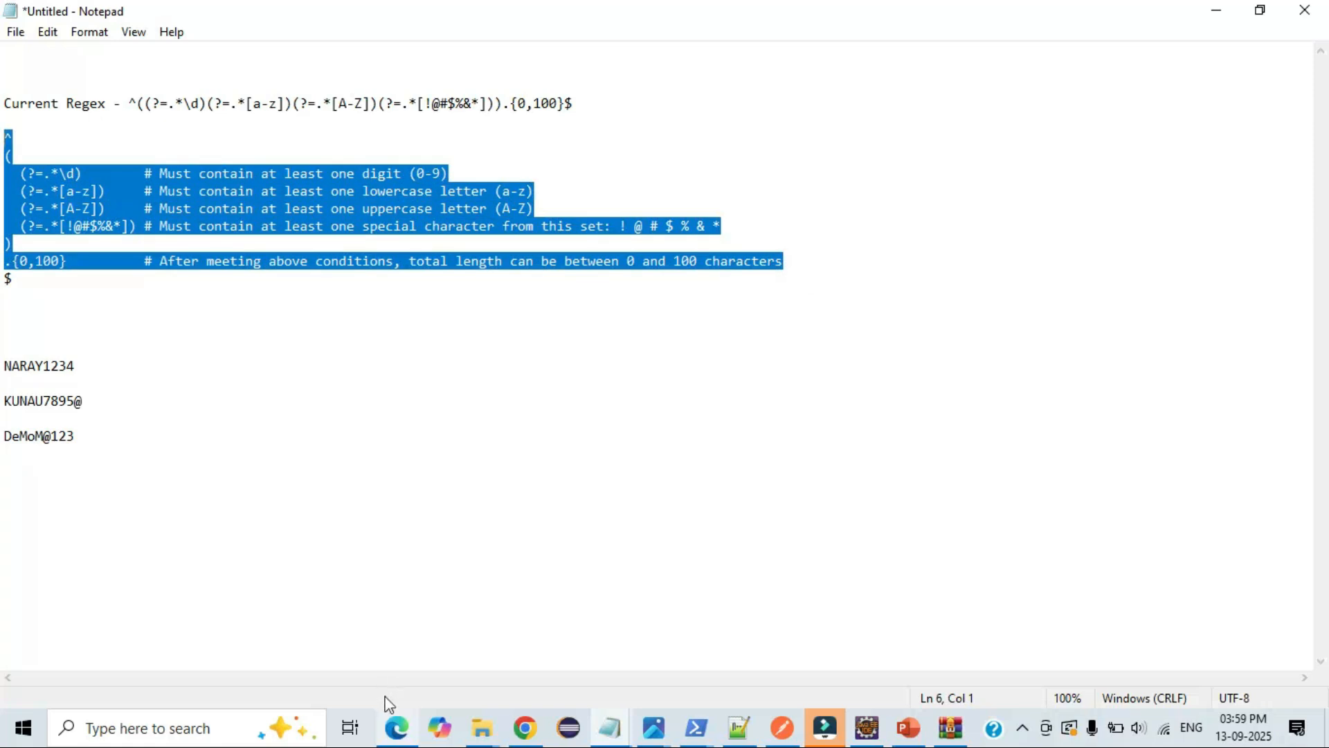
Step: Return to Edge, enable validating passwords based on a policy pattern, and update the Resident Identity Provider
left_click(396, 729)
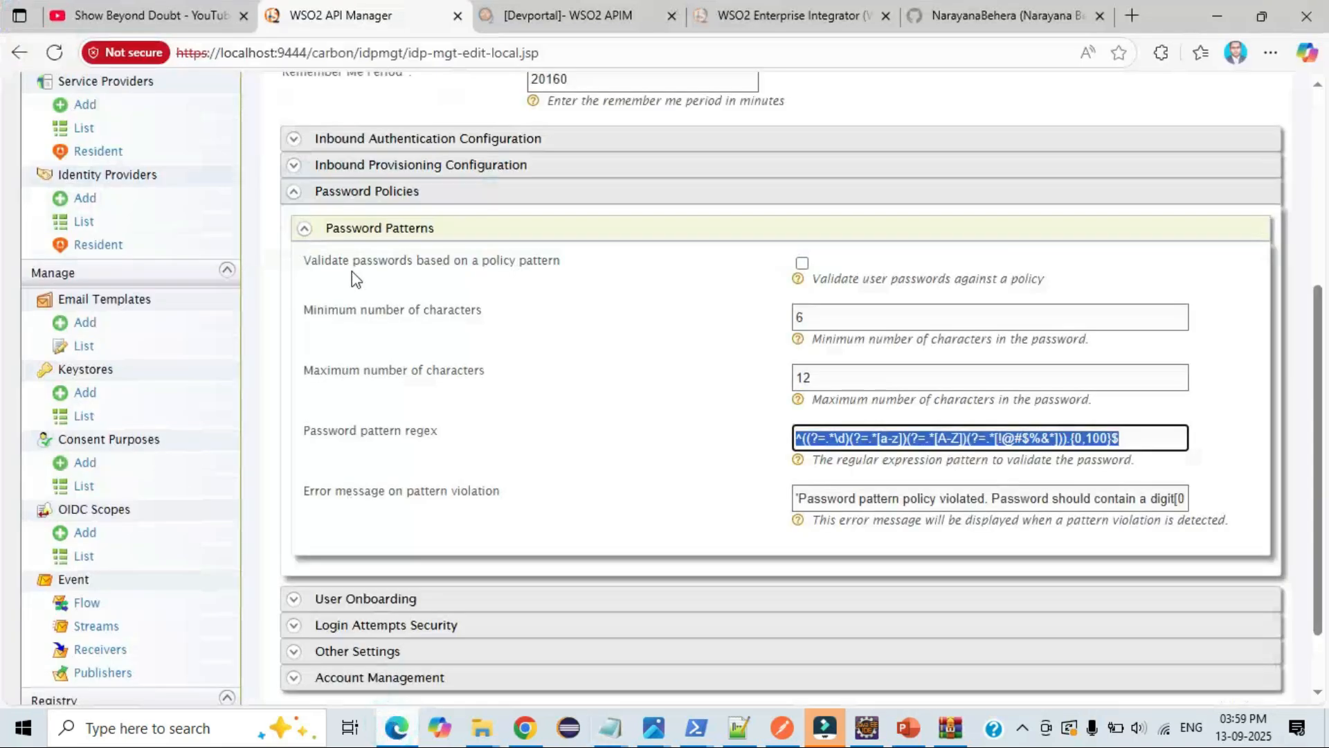
left_click(804, 263)
scroll(640, 342, "down", 2)
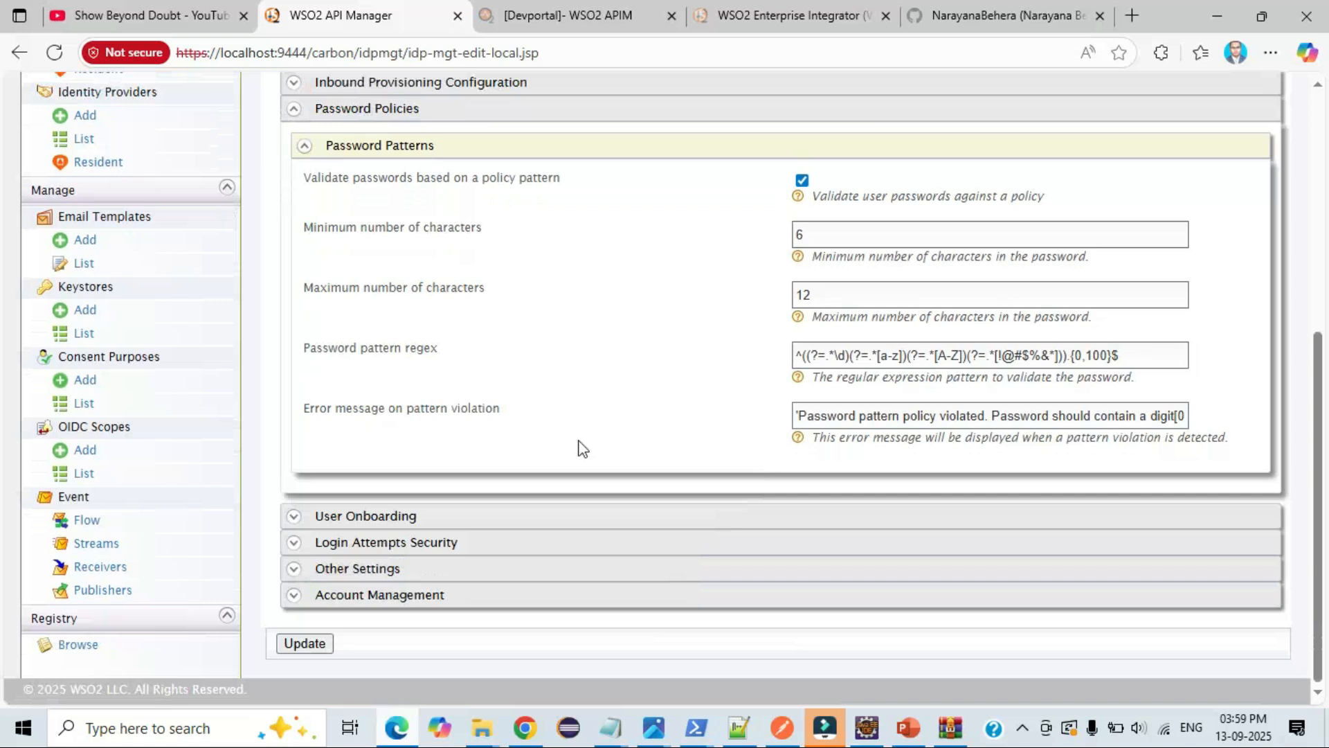
left_click(314, 644)
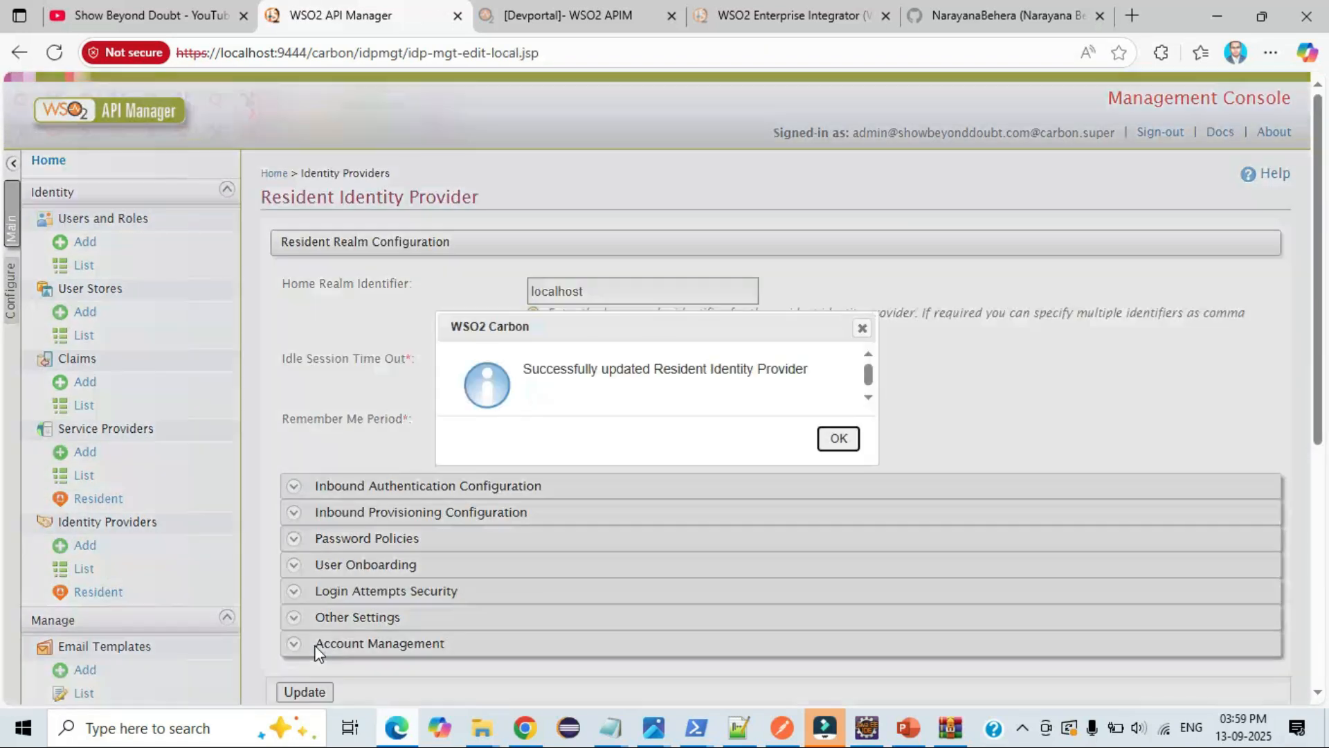
left_click_drag(522, 368, 815, 377)
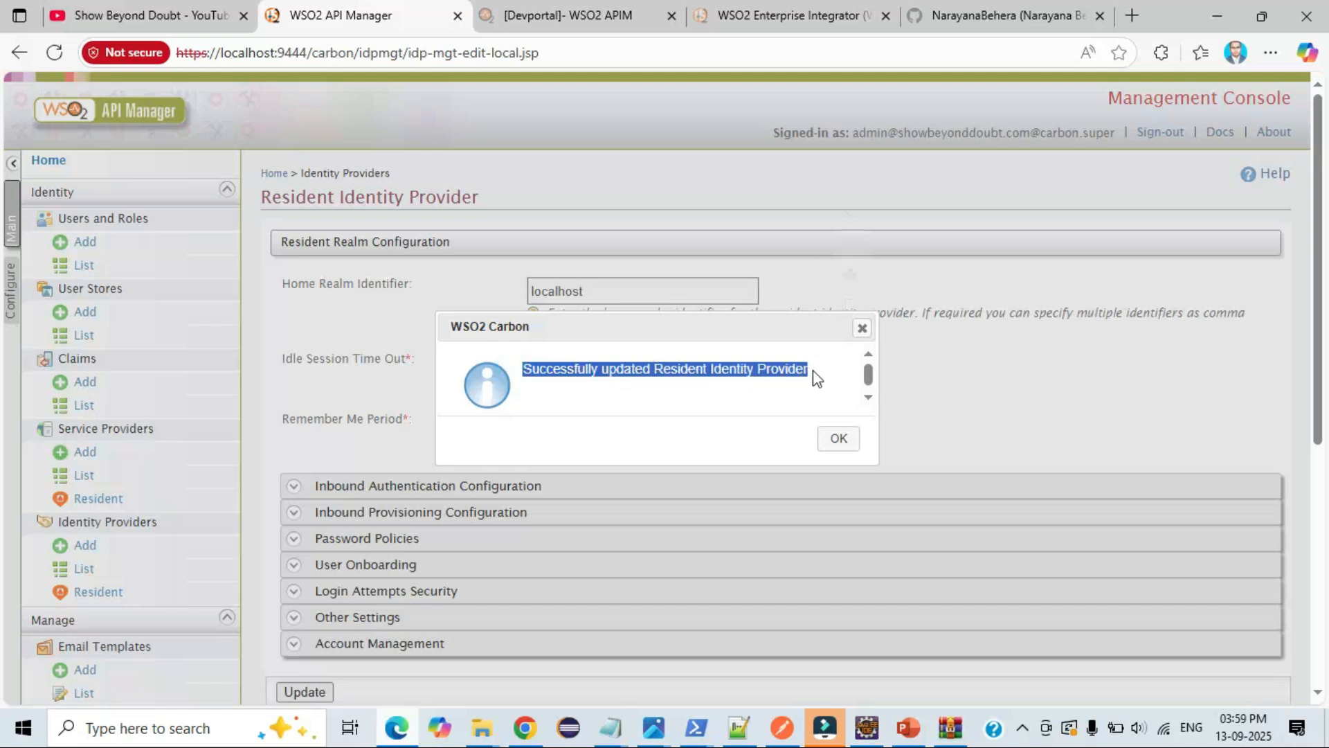
left_click(817, 377)
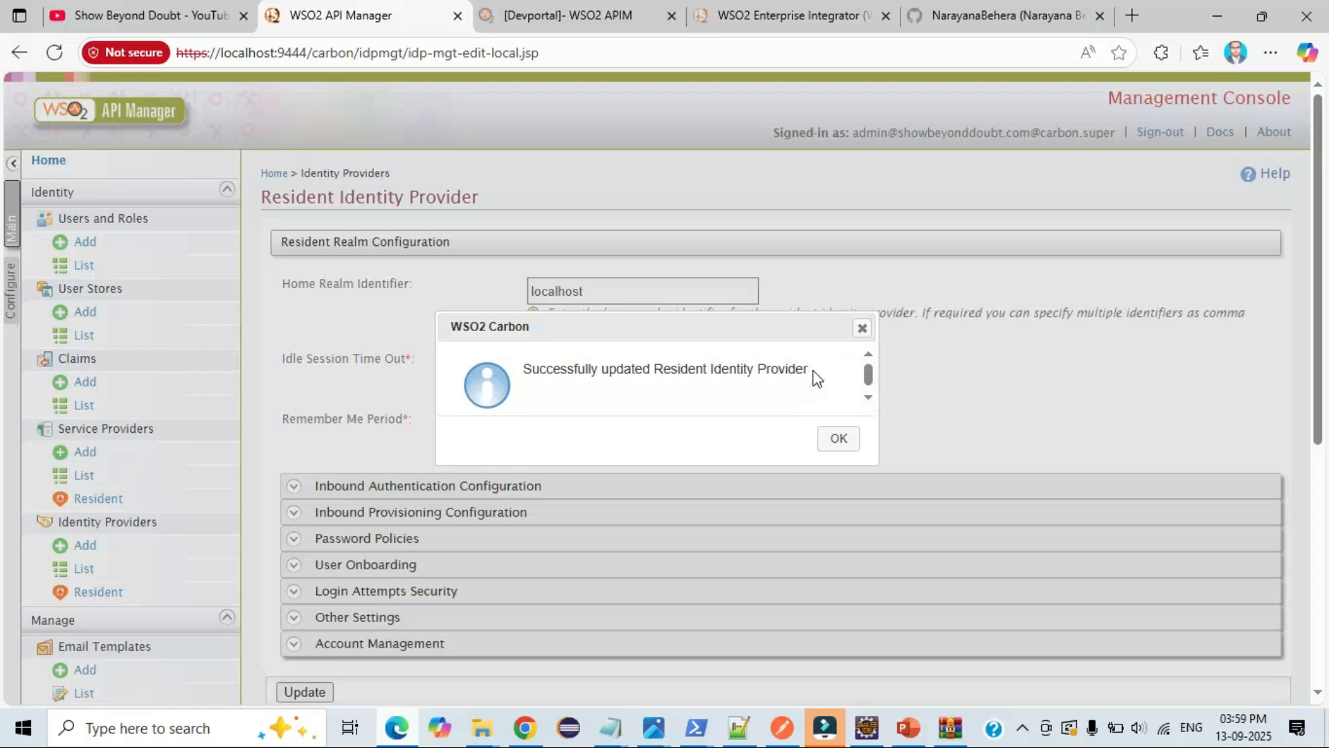
left_click(838, 438)
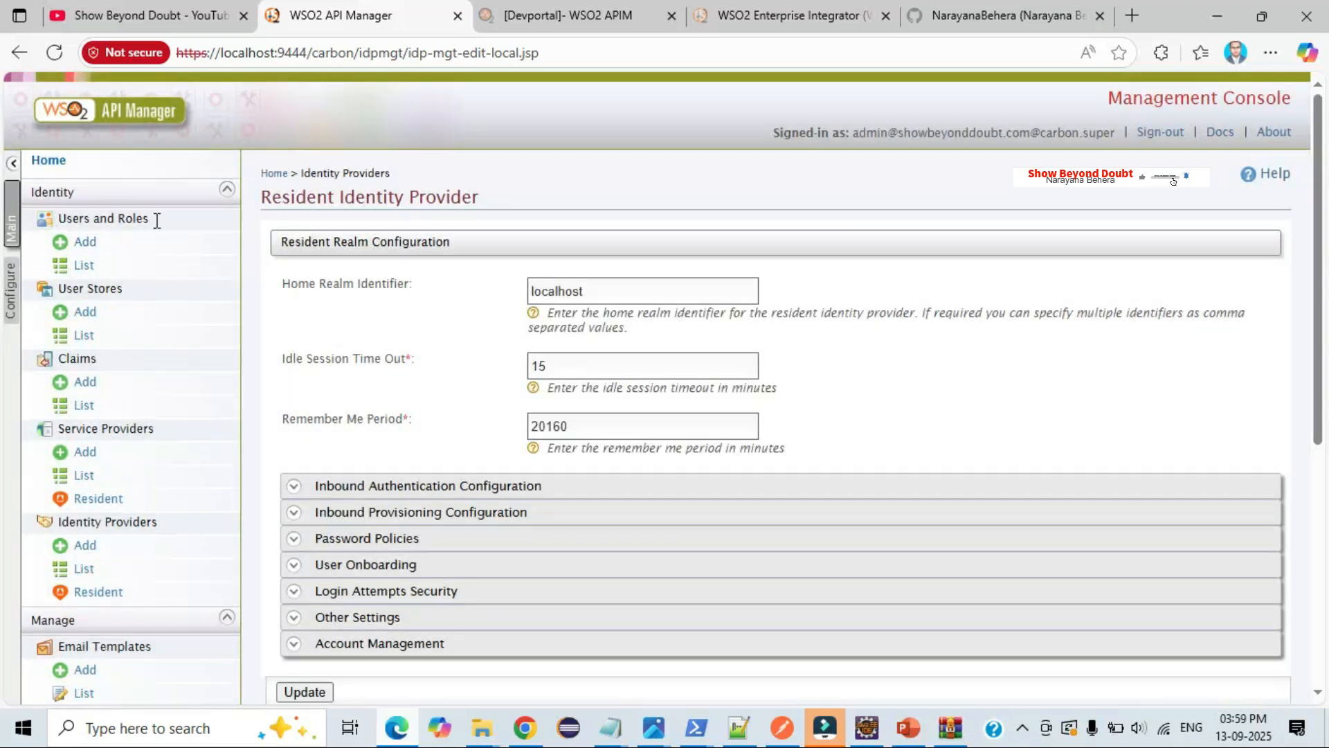
Step: Open the users list and start a password change for the YouTube admin user
left_click(84, 266)
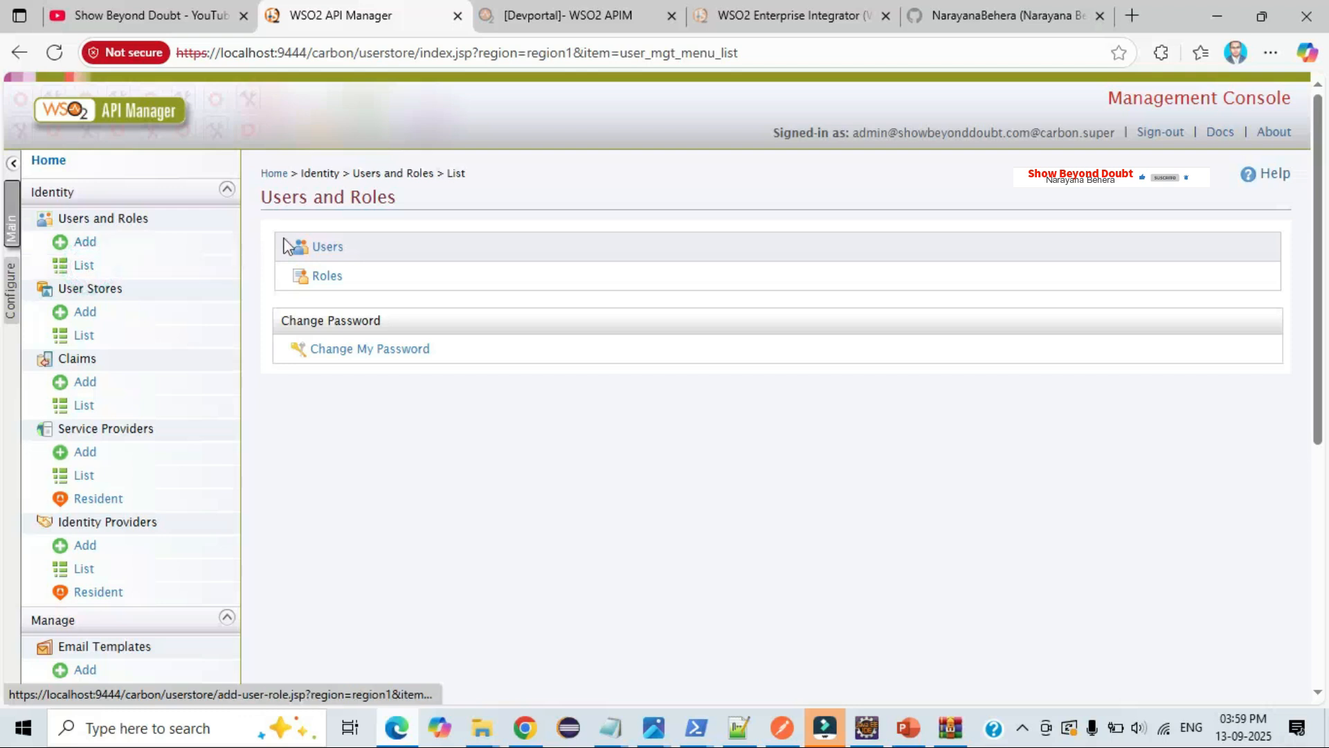
left_click(327, 249)
left_click_drag(283, 467, 407, 464)
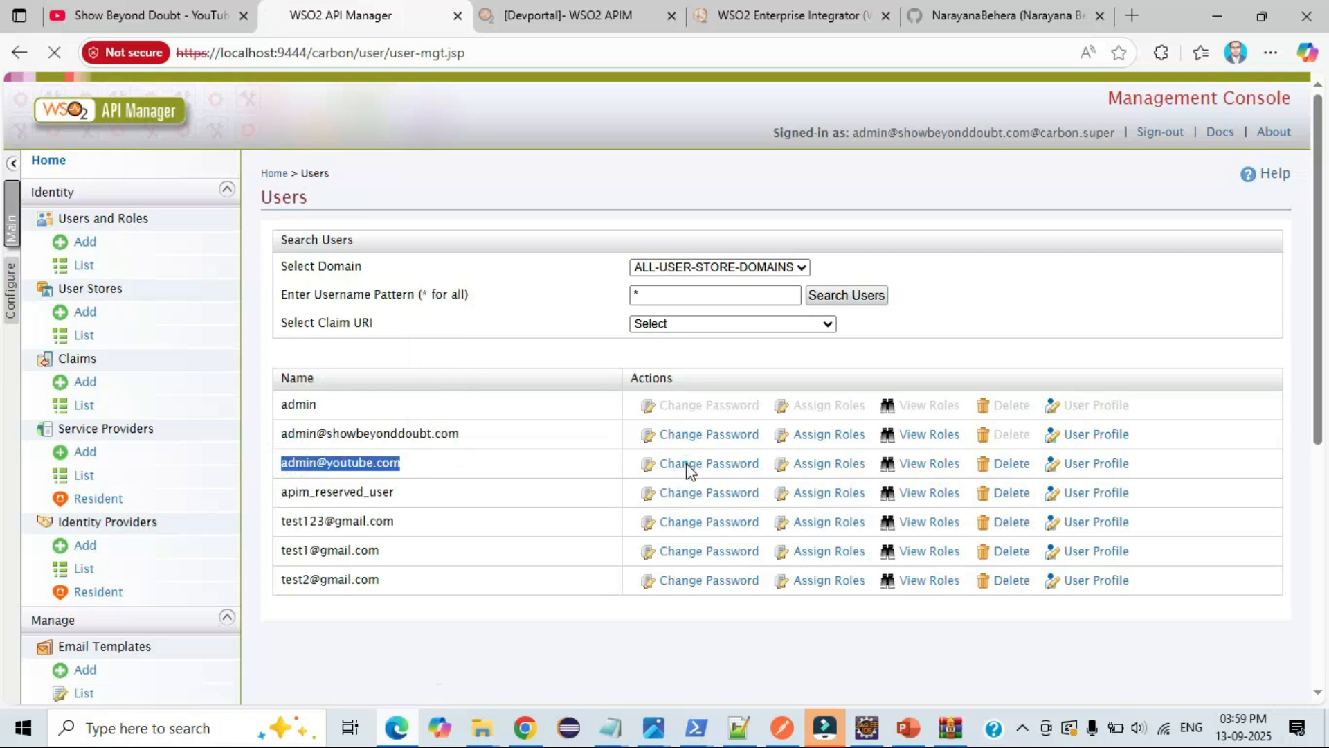
left_click(687, 470)
Step: Switch to the Notepad notes and copy the first sample password, which lacks lowercase letters and special characters
mouse_move(609, 727)
left_click(683, 654)
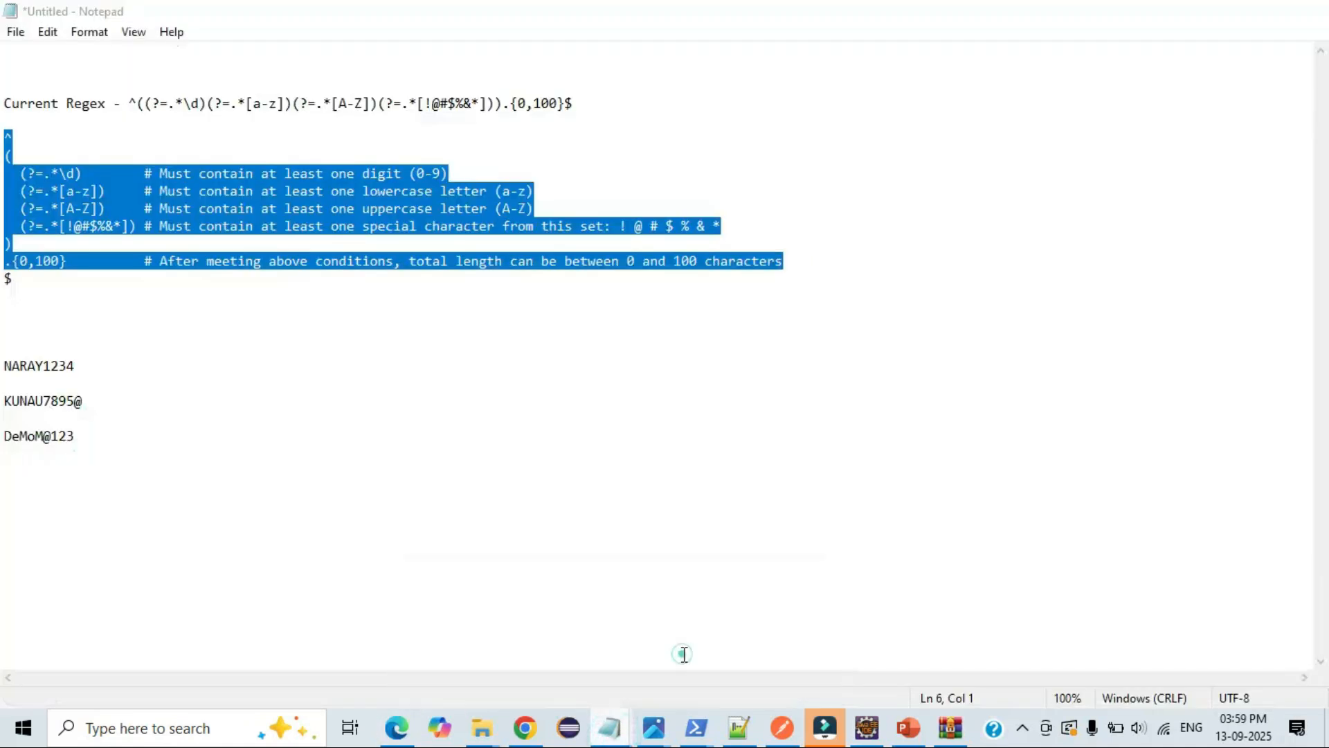
left_click(79, 365)
key("shift+Left")
key("shift+Left")
key("shift+Left")
key("shift+Left")
key("shift+Left")
key("shift+Left")
key("shift+Left")
key("shift+Left")
key("shift+Left")
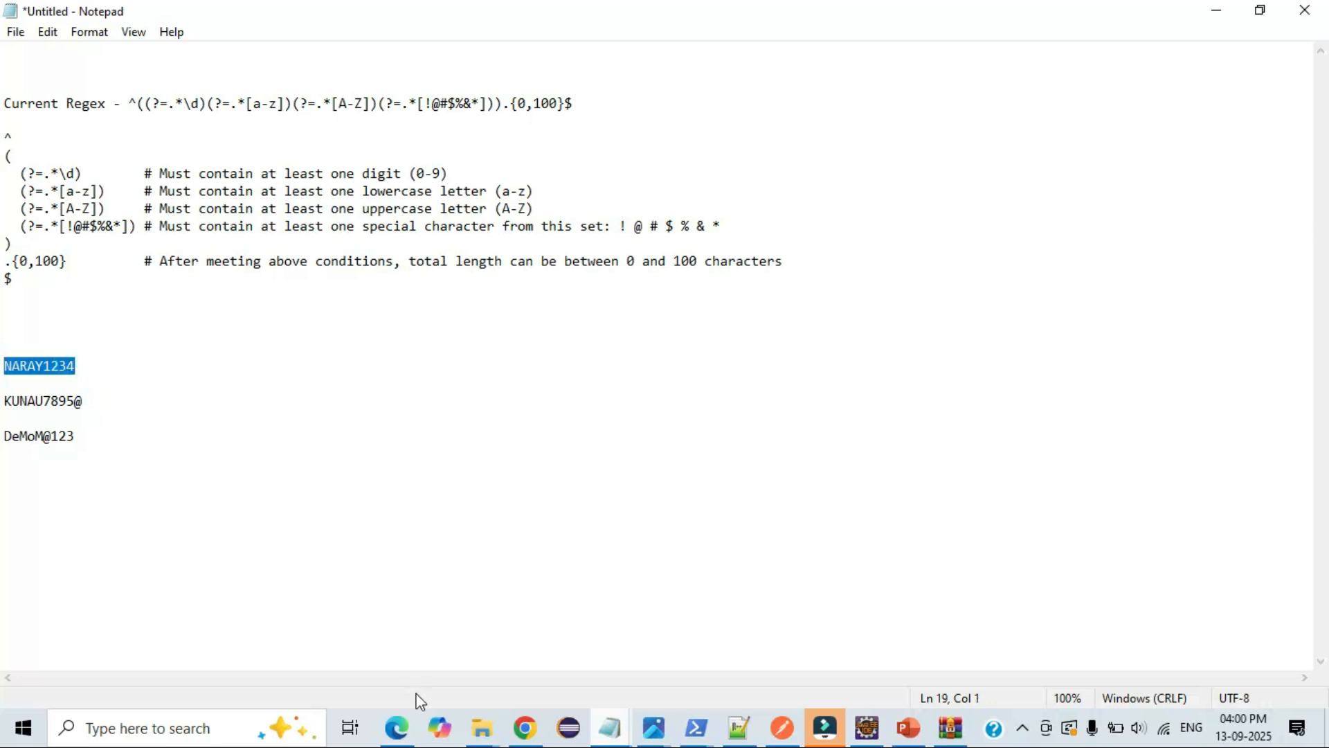
Step: In Edge, enter the first sample in the new password and confirmation fields and submit the change
left_click(396, 727)
left_click(534, 280)
key("ctrl+v")
left_click(502, 297)
key("ctrl+v")
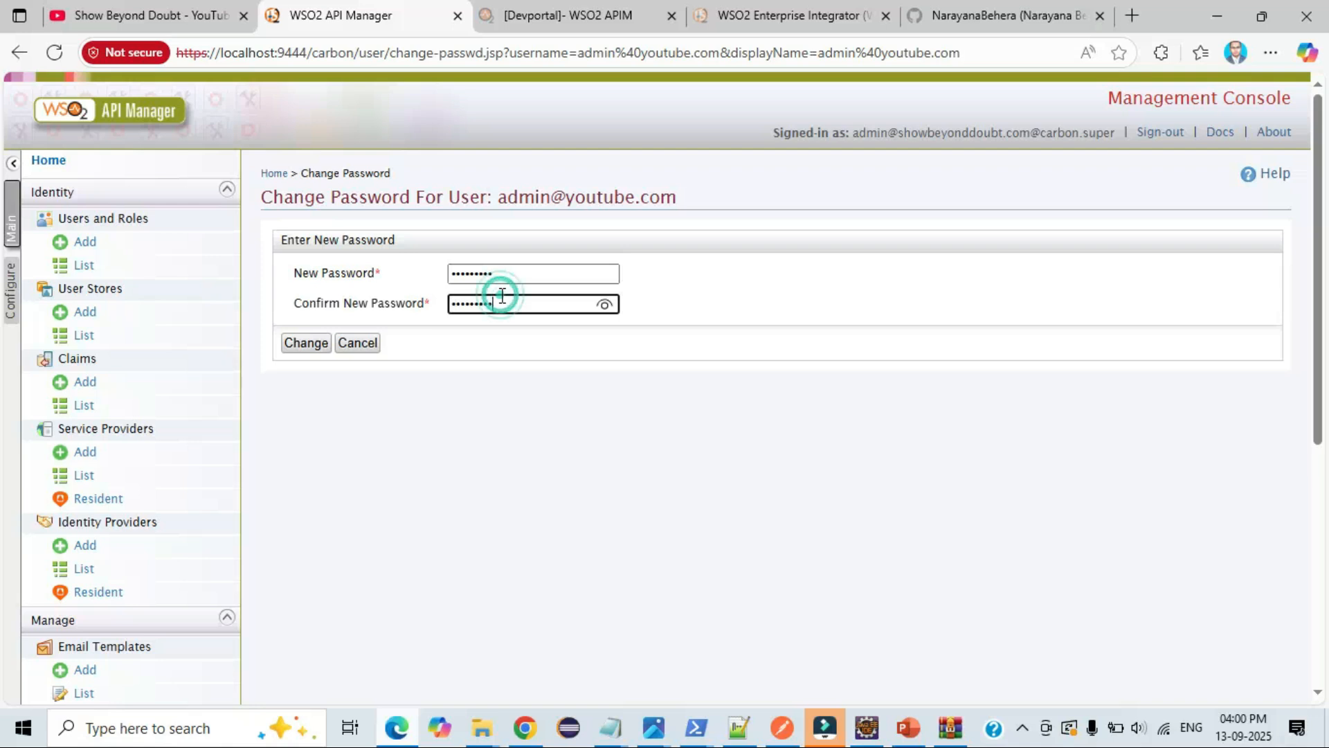
left_click(305, 343)
Step: Examine the password requirements in the response and compare them with the first sample in the Notepad notes
left_click_drag(508, 349, 813, 348)
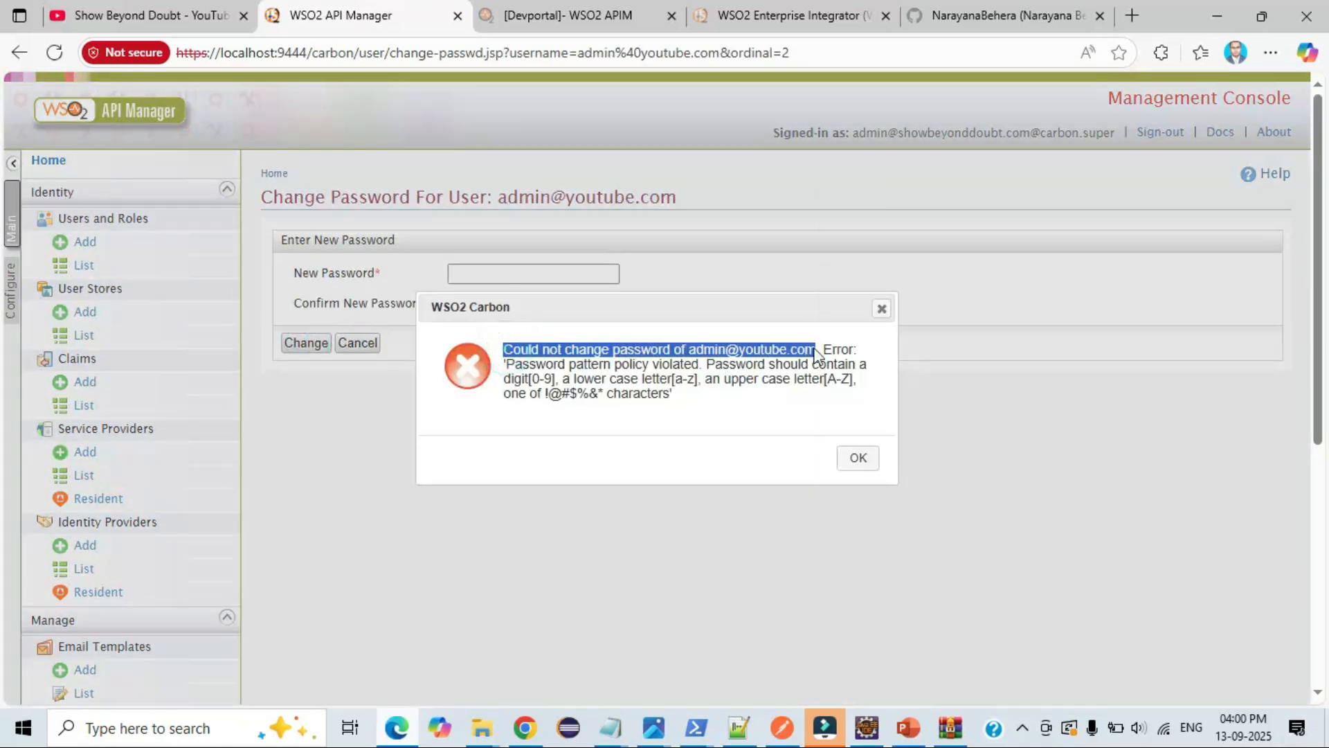
left_click(815, 353)
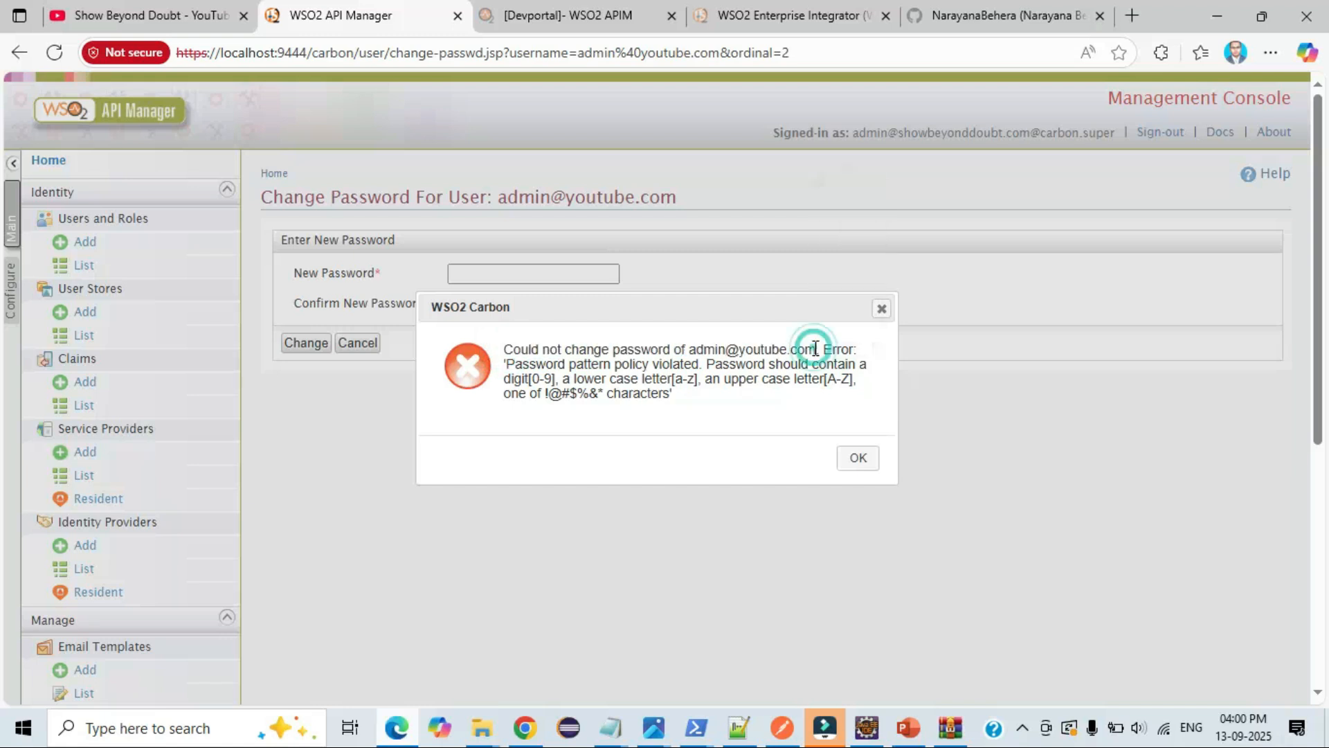
left_click_drag(508, 365, 860, 365)
left_click(699, 361)
left_click_drag(670, 393, 705, 365)
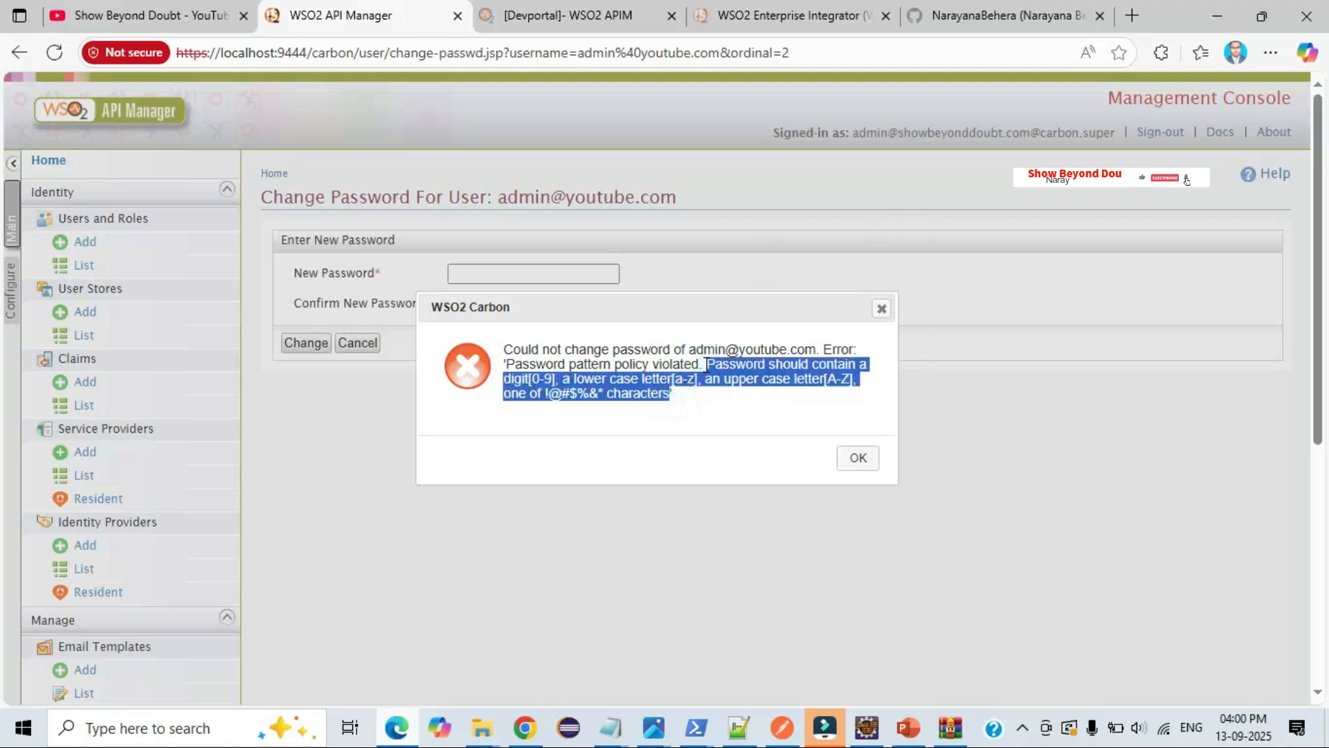
left_click(608, 729)
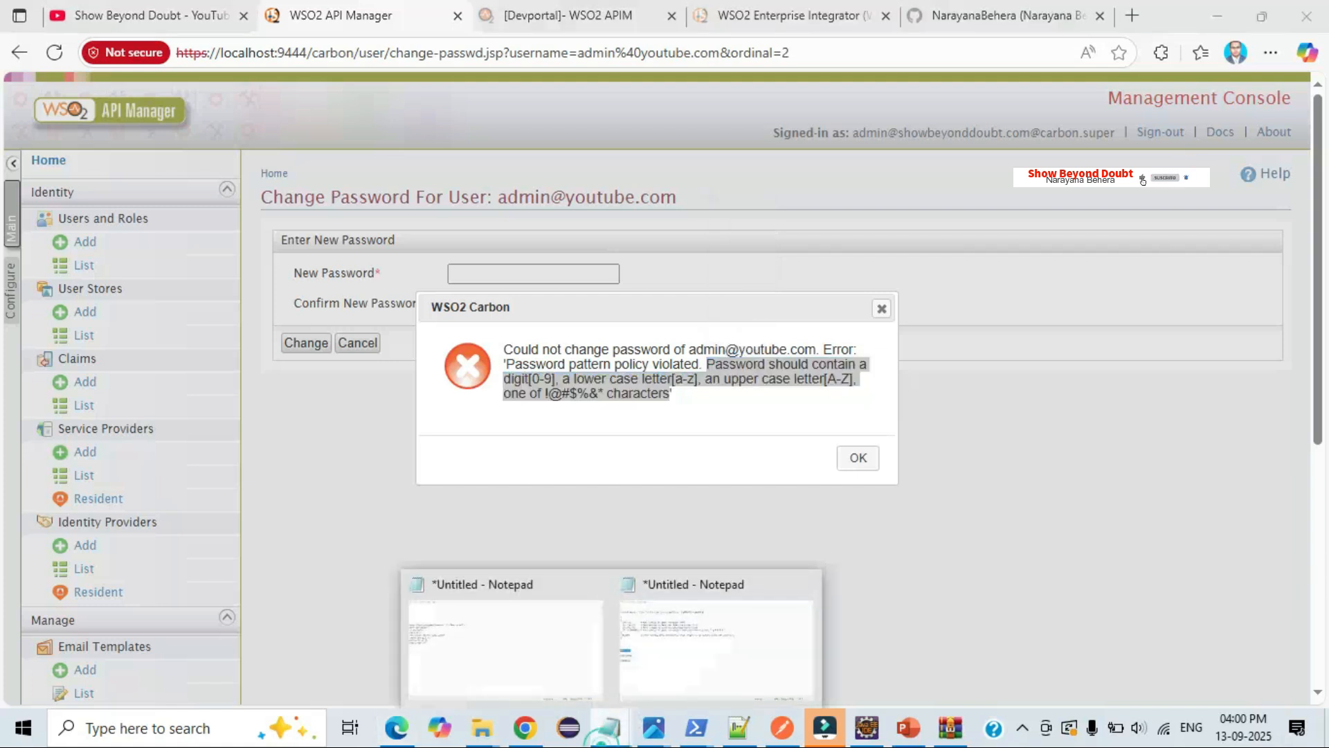
left_click(662, 693)
left_click(208, 426)
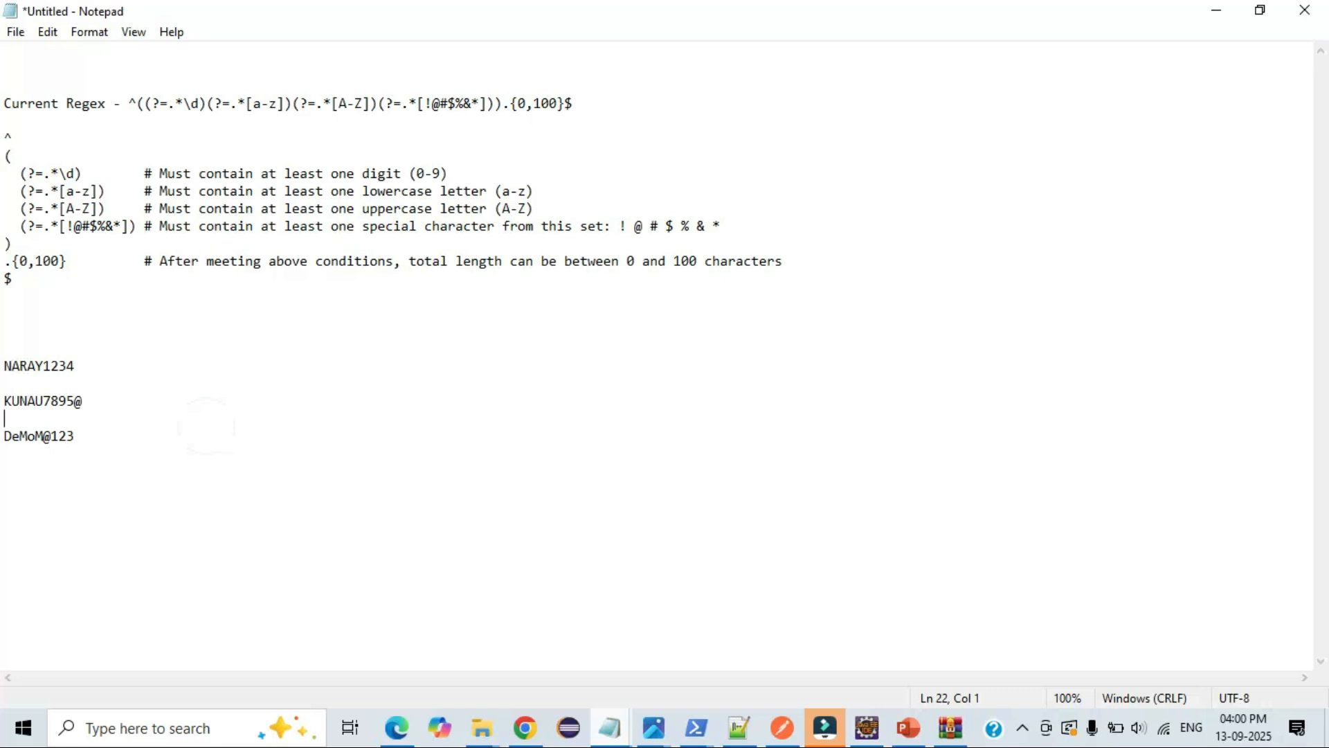
left_click_drag(14, 360, 52, 366)
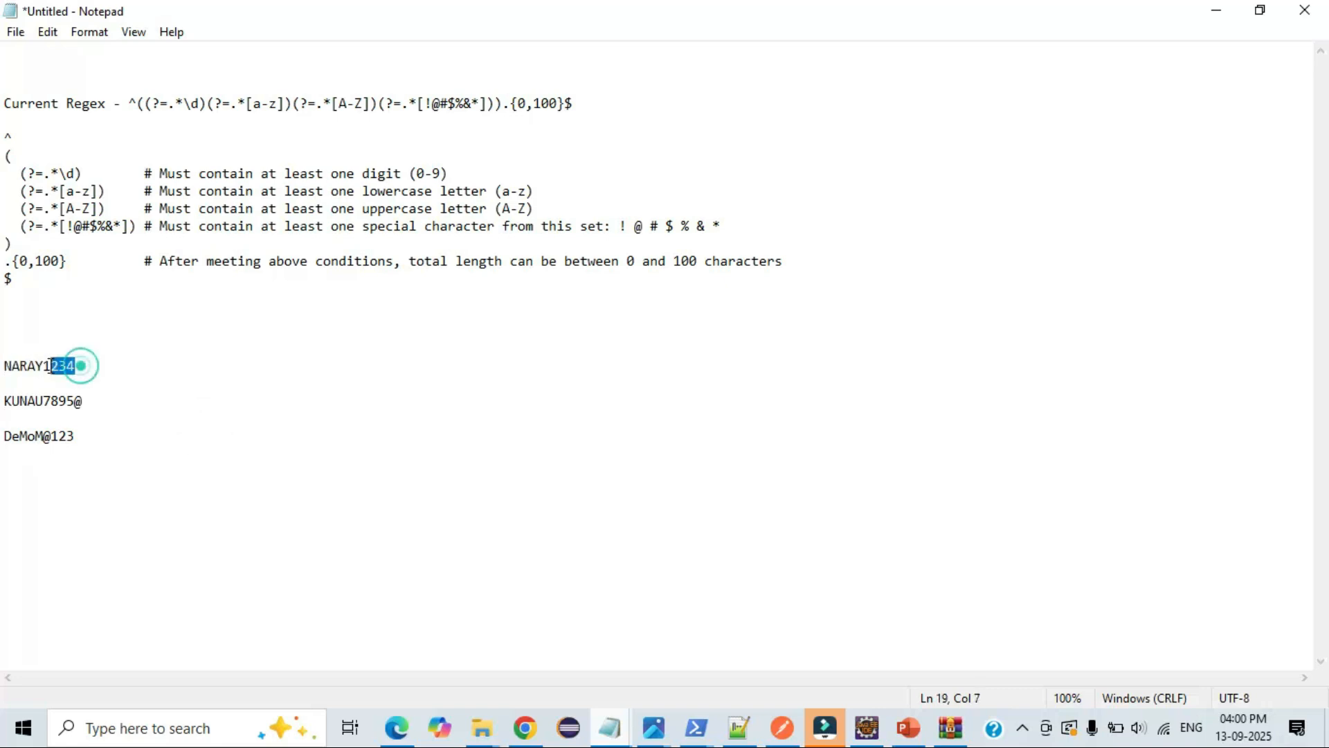
Step: Copy the second sample from Notepad, try it in the new password and confirmation fields in Edge, and check the response
left_click(99, 397)
key("shift+Home")
mouse_move(397, 727)
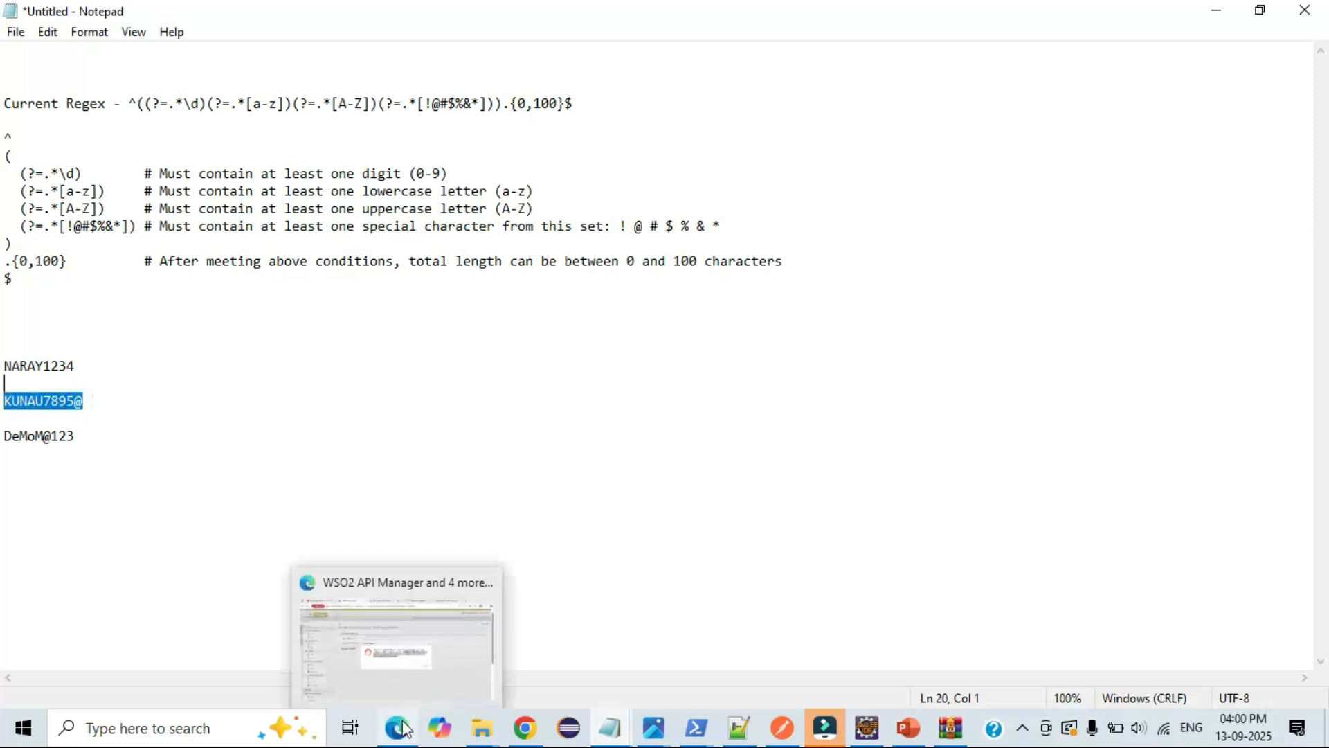
left_click(398, 634)
left_click(855, 454)
left_click(531, 274)
key("ctrl+v")
left_click(490, 298)
key("ctrl+v")
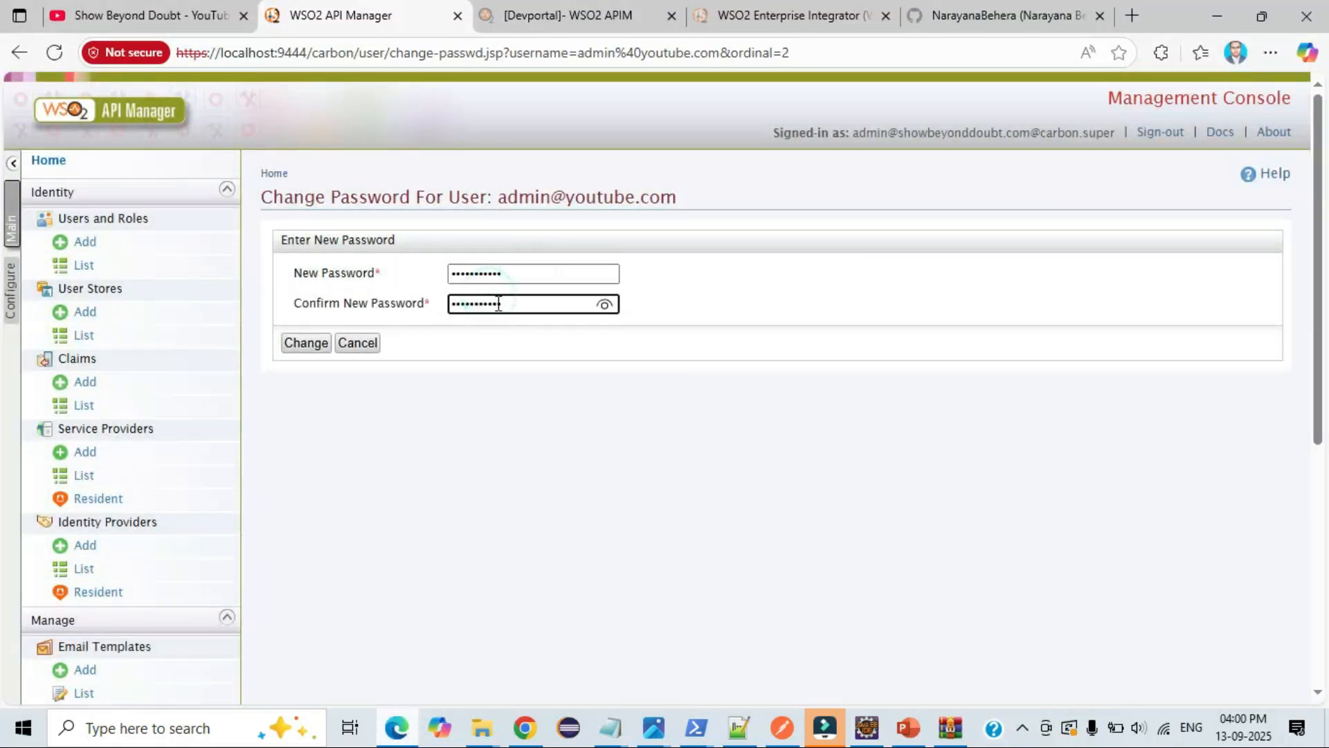
left_click(604, 305)
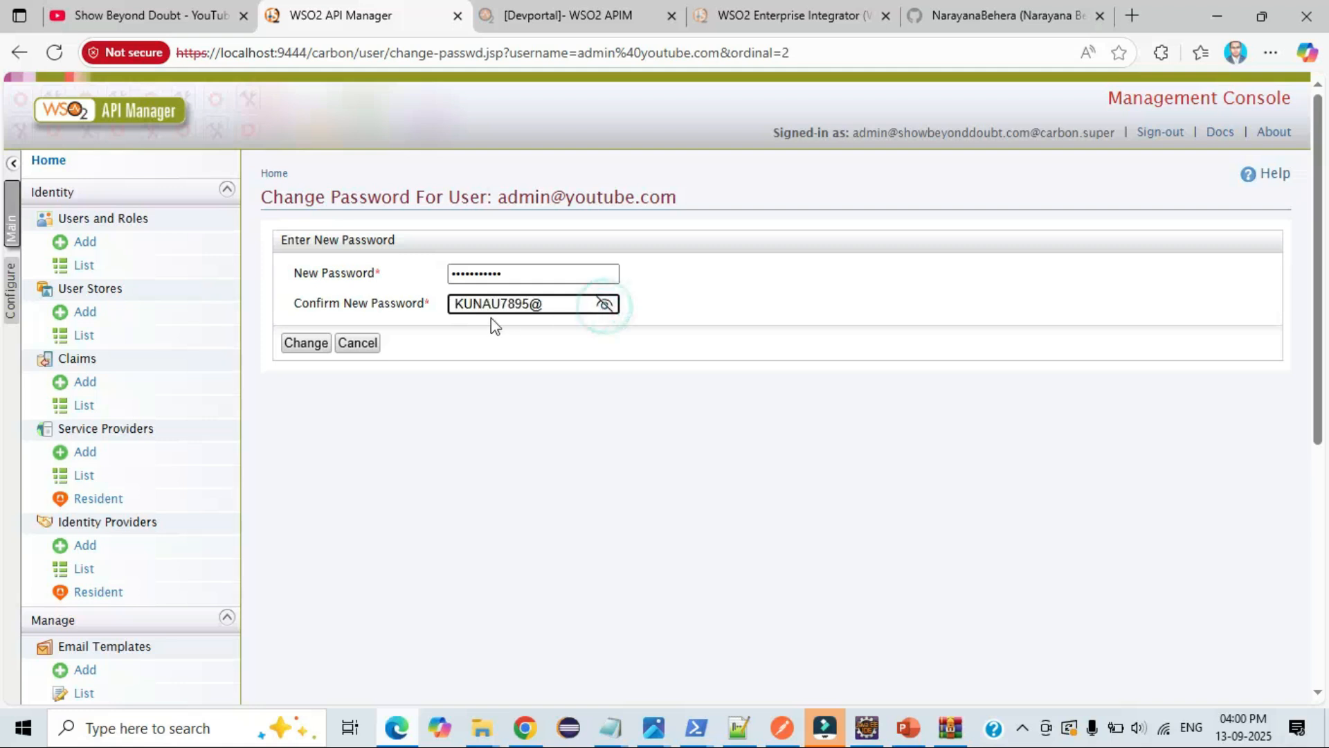
left_click(299, 345)
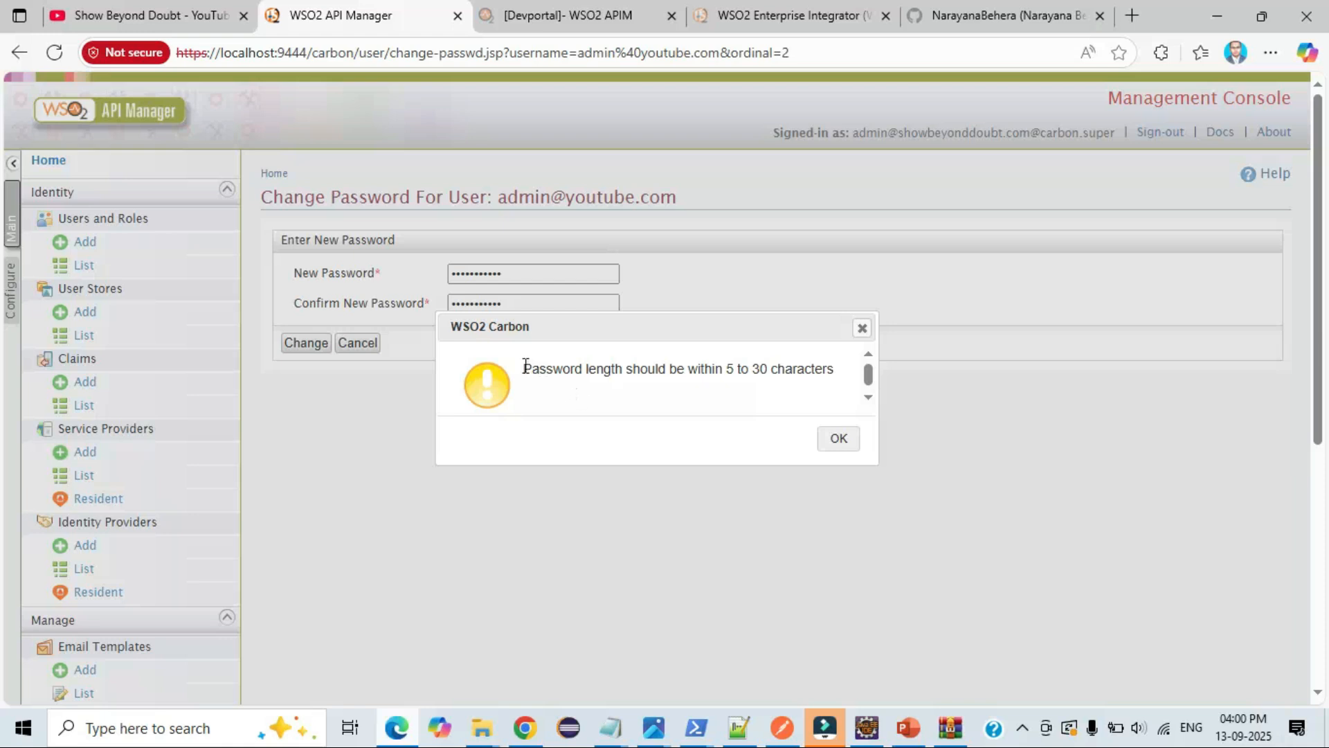
left_click_drag(523, 373, 848, 377)
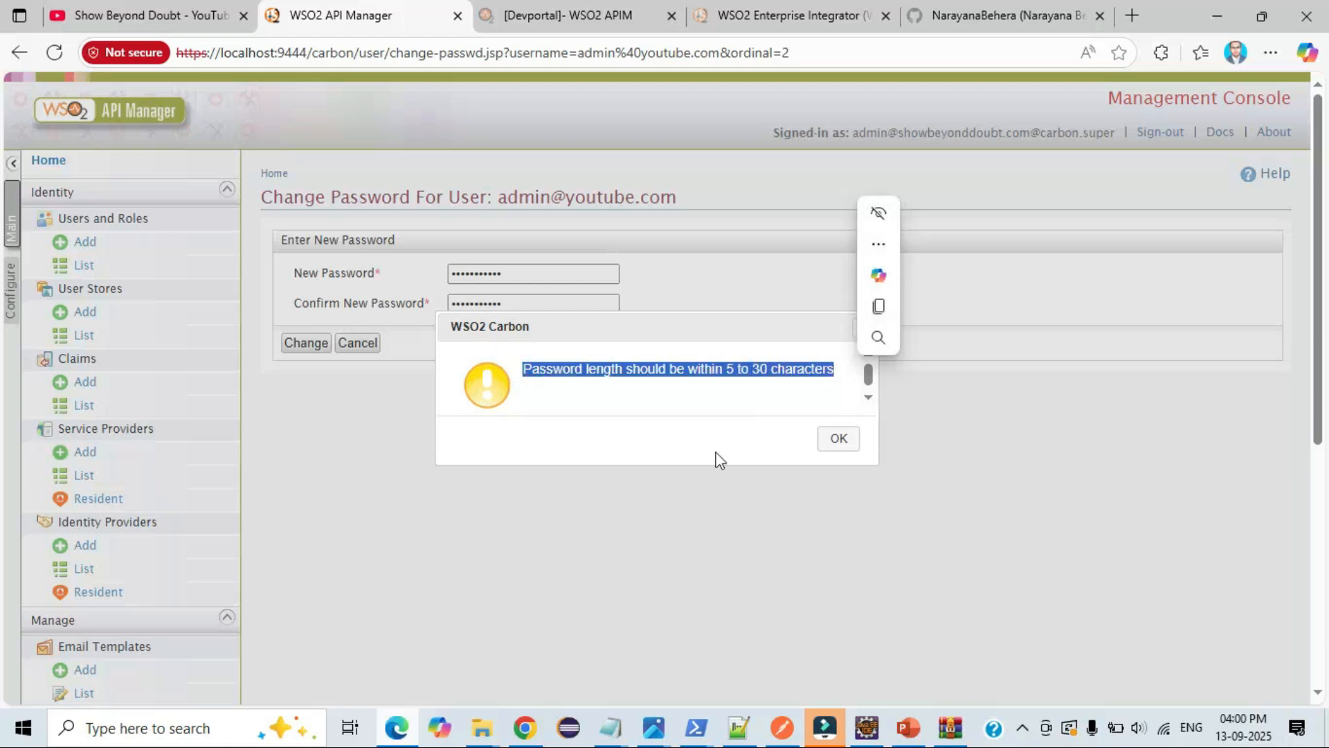
Step: Insert one more uppercase letter before the digits of the second sample password in Notepad and copy the edited sample
mouse_move(609, 725)
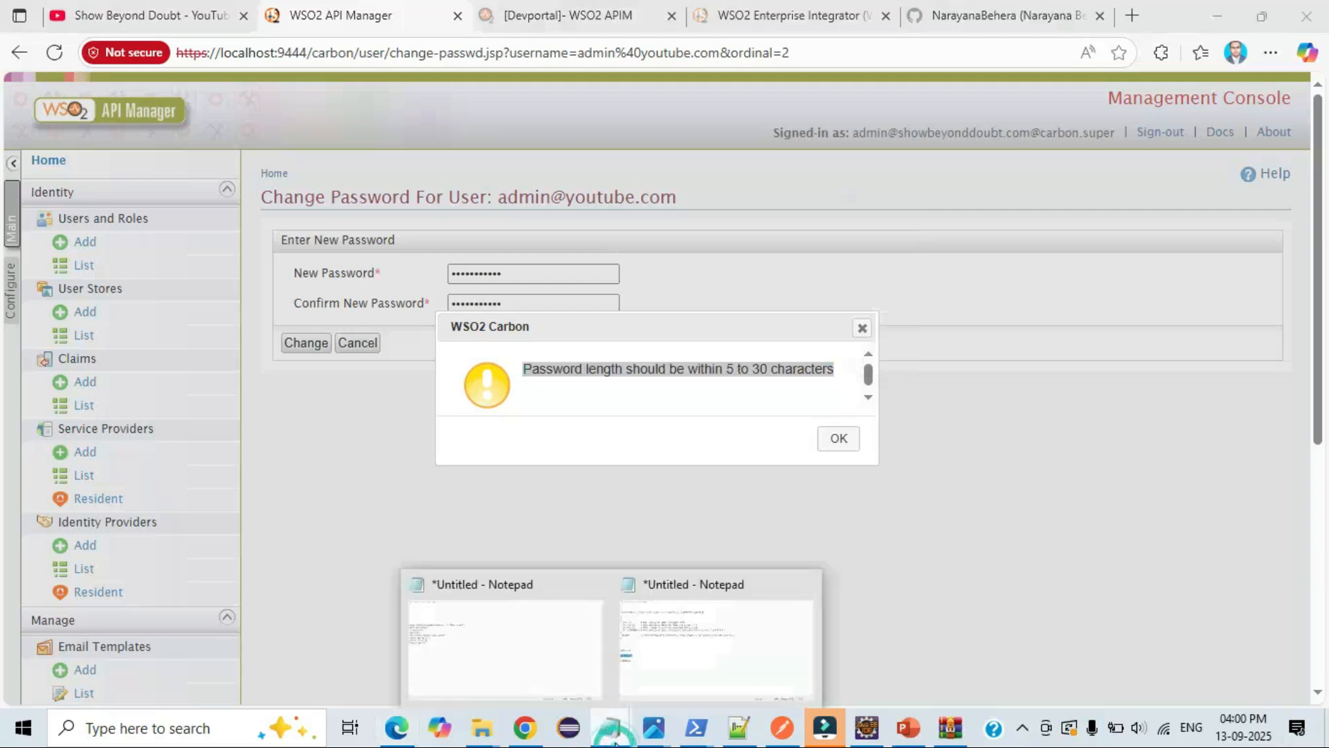
left_click(712, 628)
left_click(240, 455)
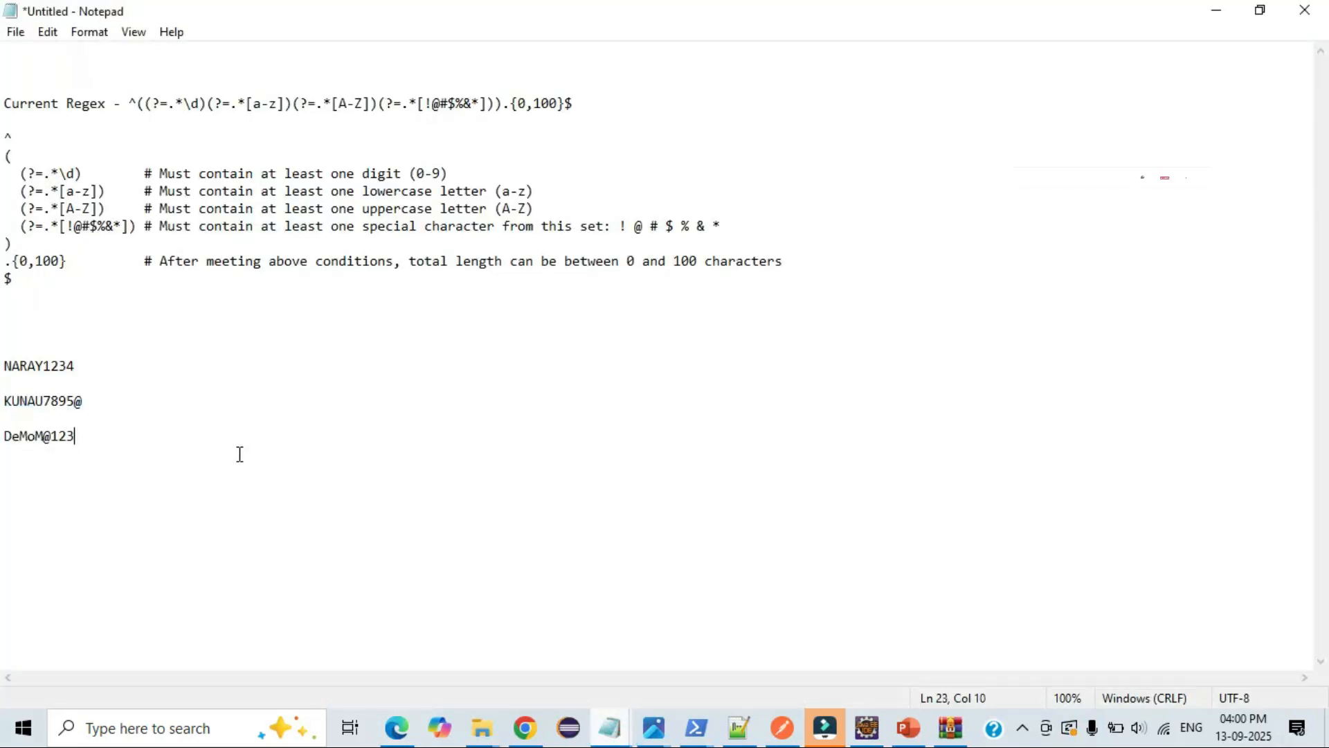
left_click(46, 399)
type("B")
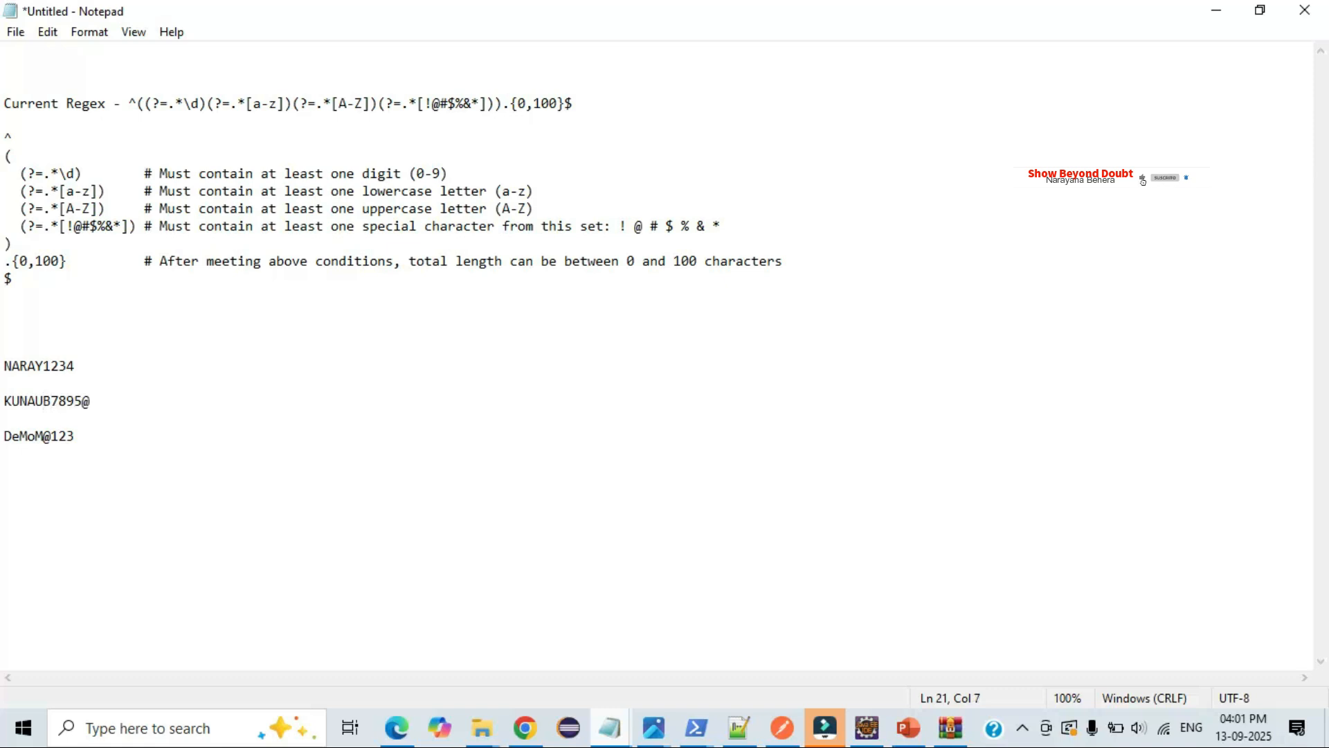
left_click_drag(97, 401, 4, 401)
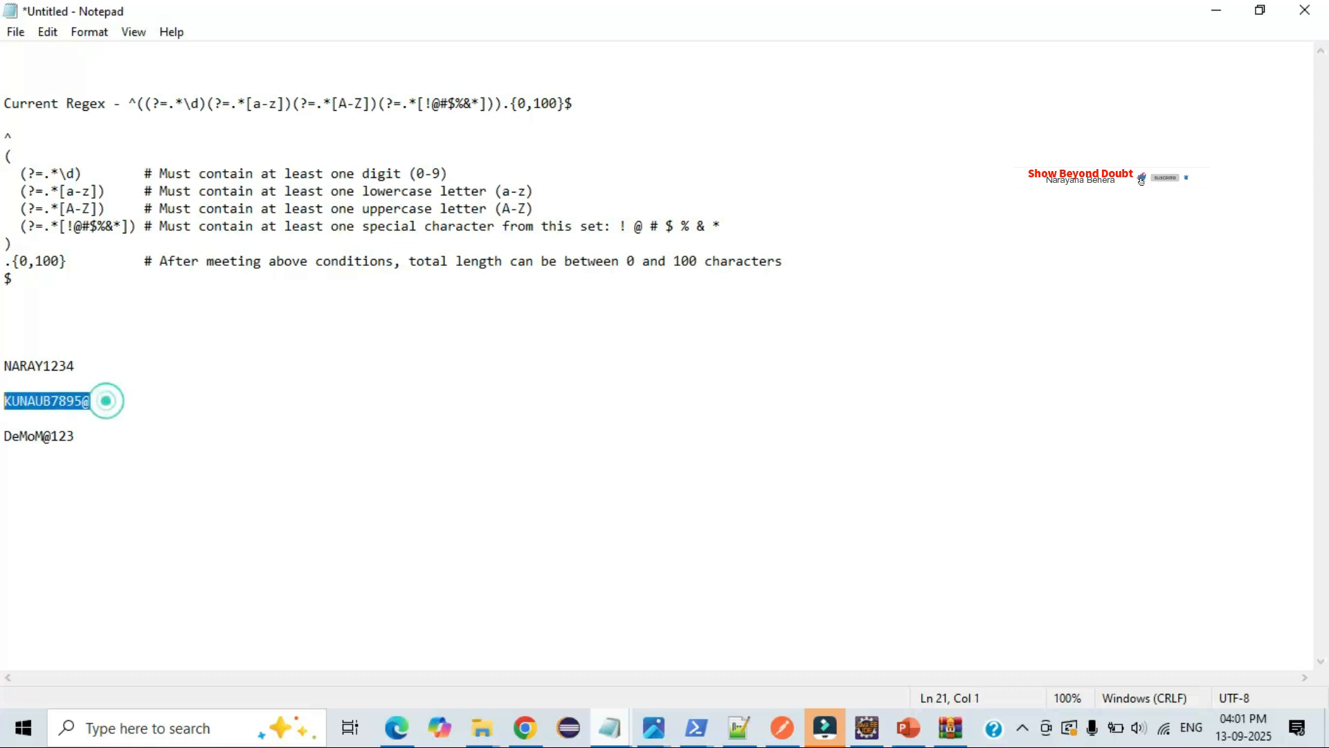
Step: Back in Edge, dismiss the length notice, replace the new password and confirmation with the edited second sample, and submit
left_click(384, 742)
left_click(834, 437)
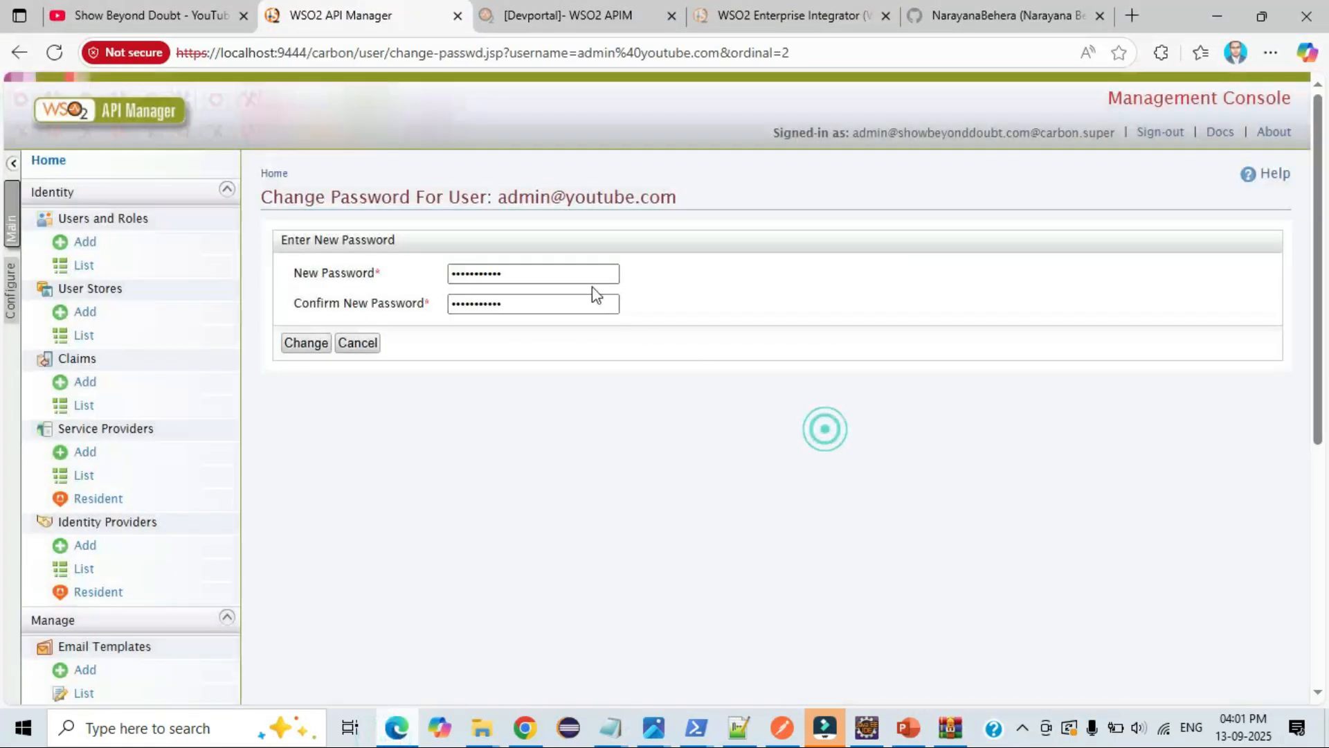
double_click(554, 274)
key("ctrl+v")
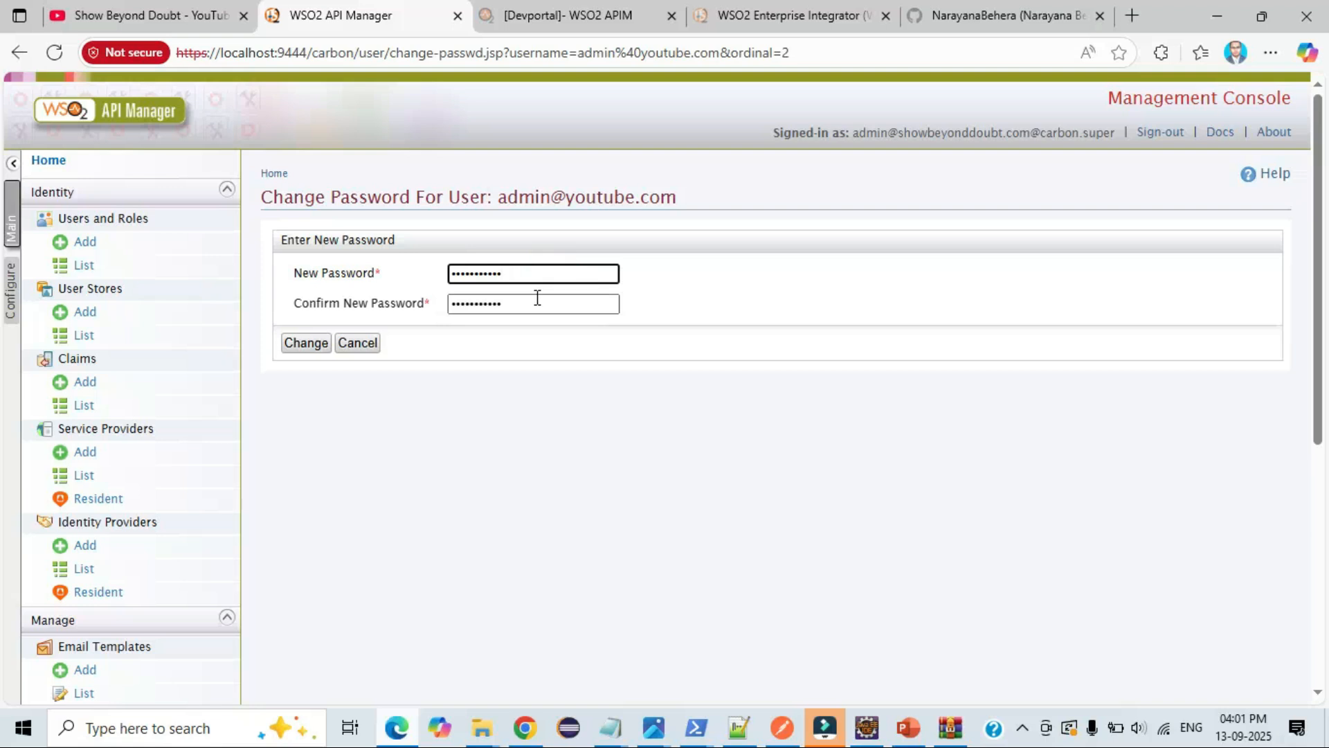
left_click(537, 298)
left_click(306, 350)
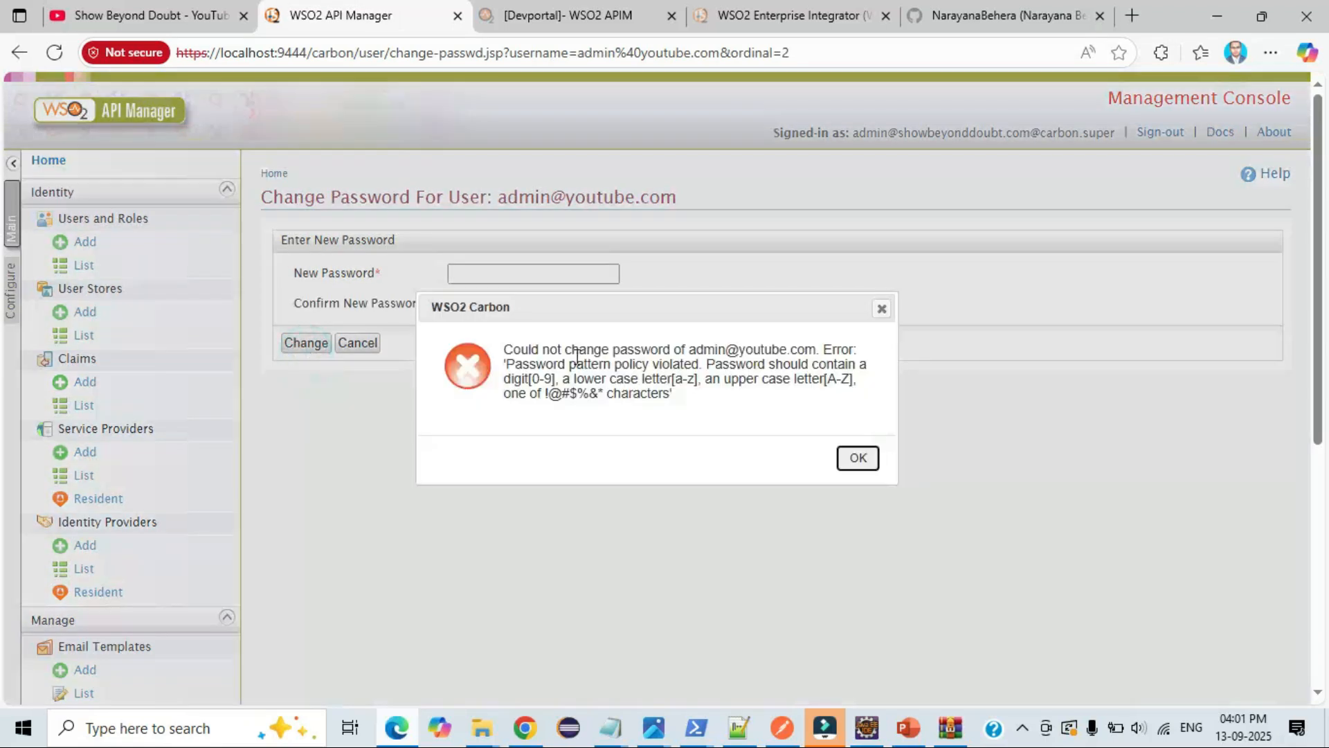
Step: Examine the digit, lowercase, uppercase and special-character requirements in the response, and close it
left_click_drag(505, 349, 866, 365)
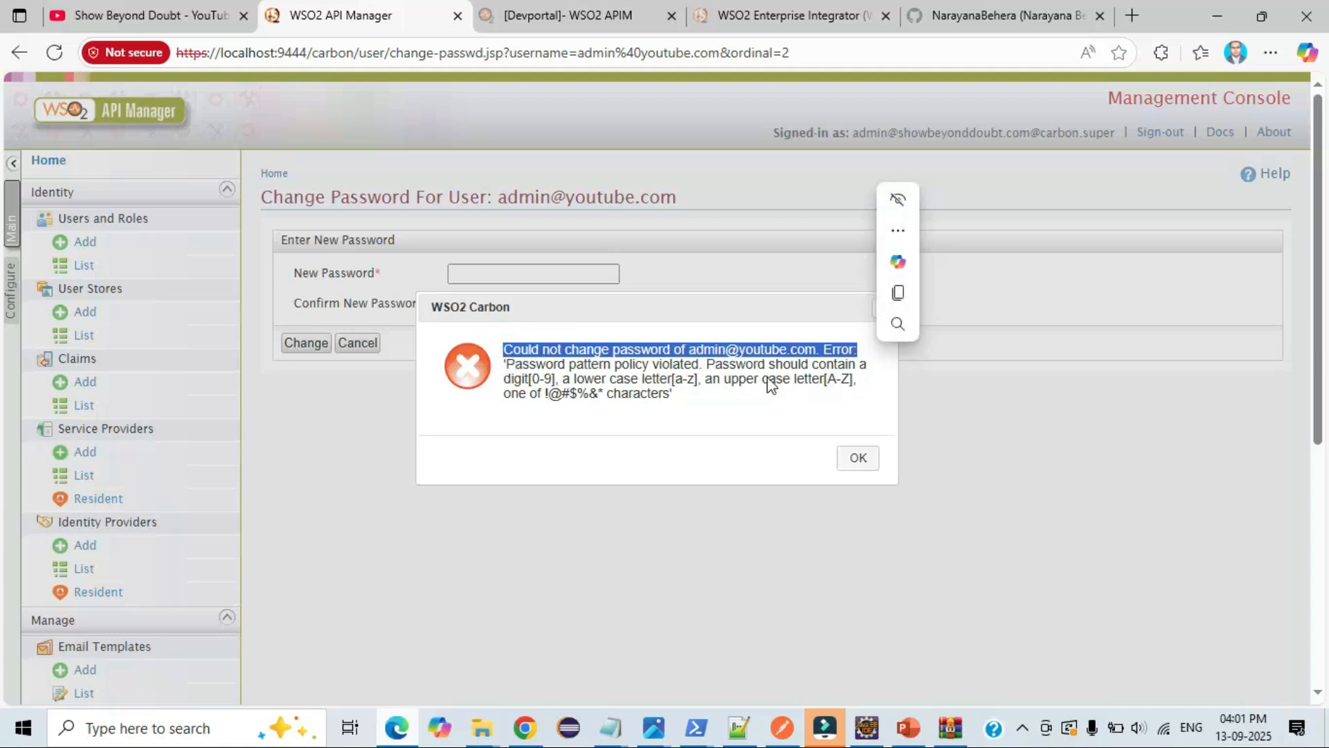
left_click(701, 371)
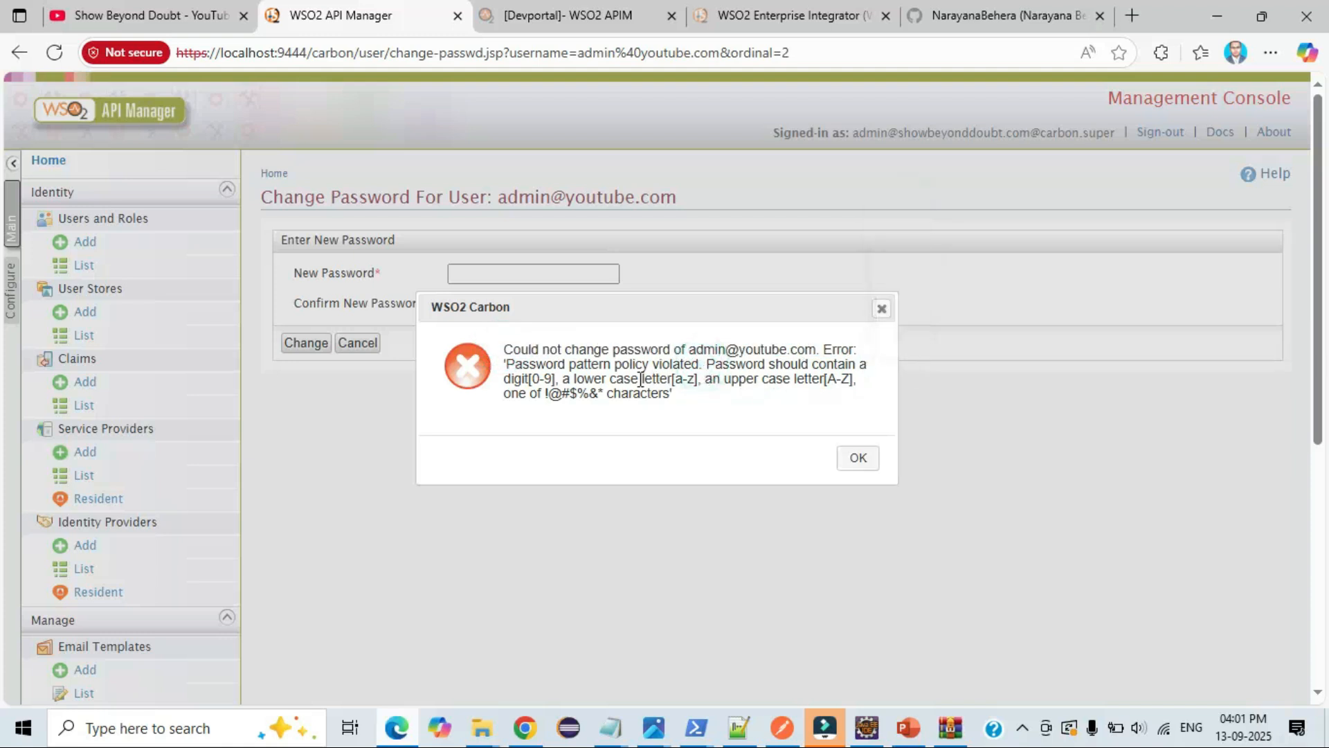
left_click_drag(556, 380, 533, 379)
left_click(670, 378)
left_click_drag(670, 378, 710, 384)
left_click_drag(822, 381, 866, 380)
left_click_drag(530, 394, 616, 390)
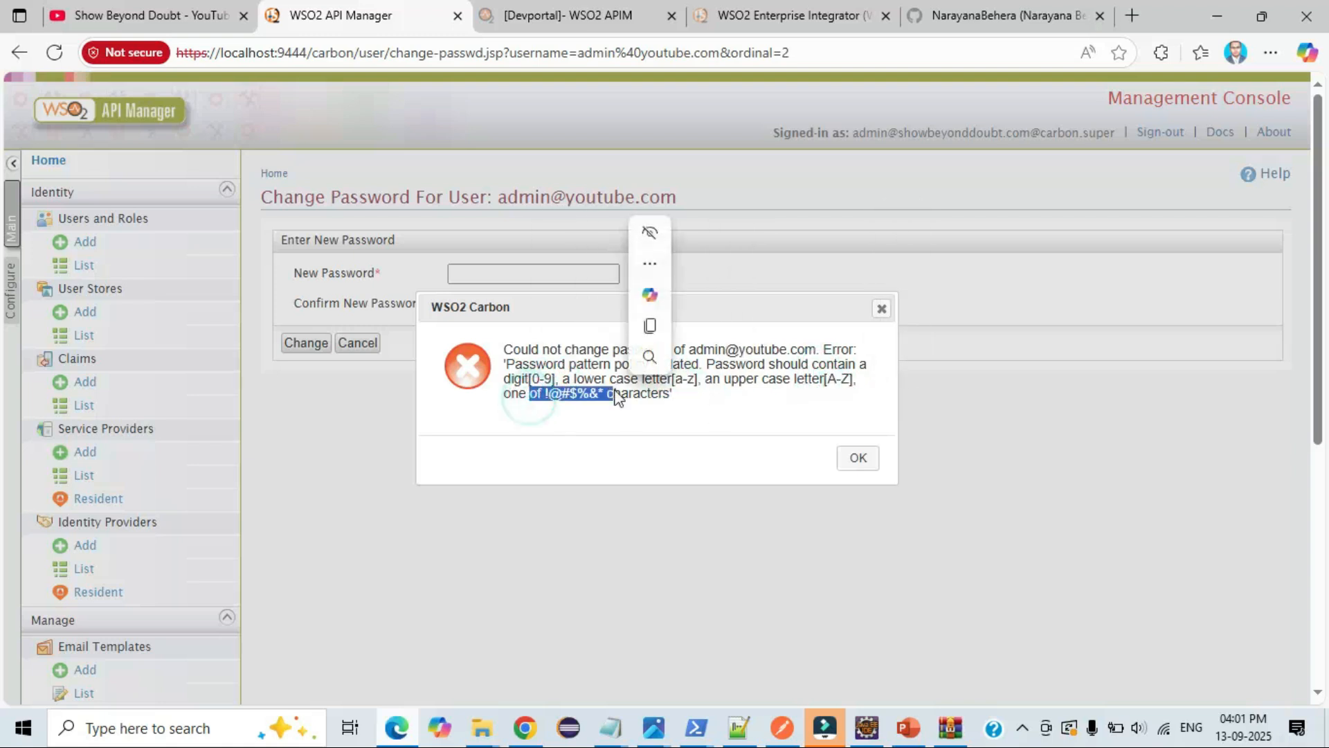
left_click(858, 458)
Step: Return to the Notepad notes and copy the third sample password, which mixes letter cases, digits and a special character
mouse_move(612, 732)
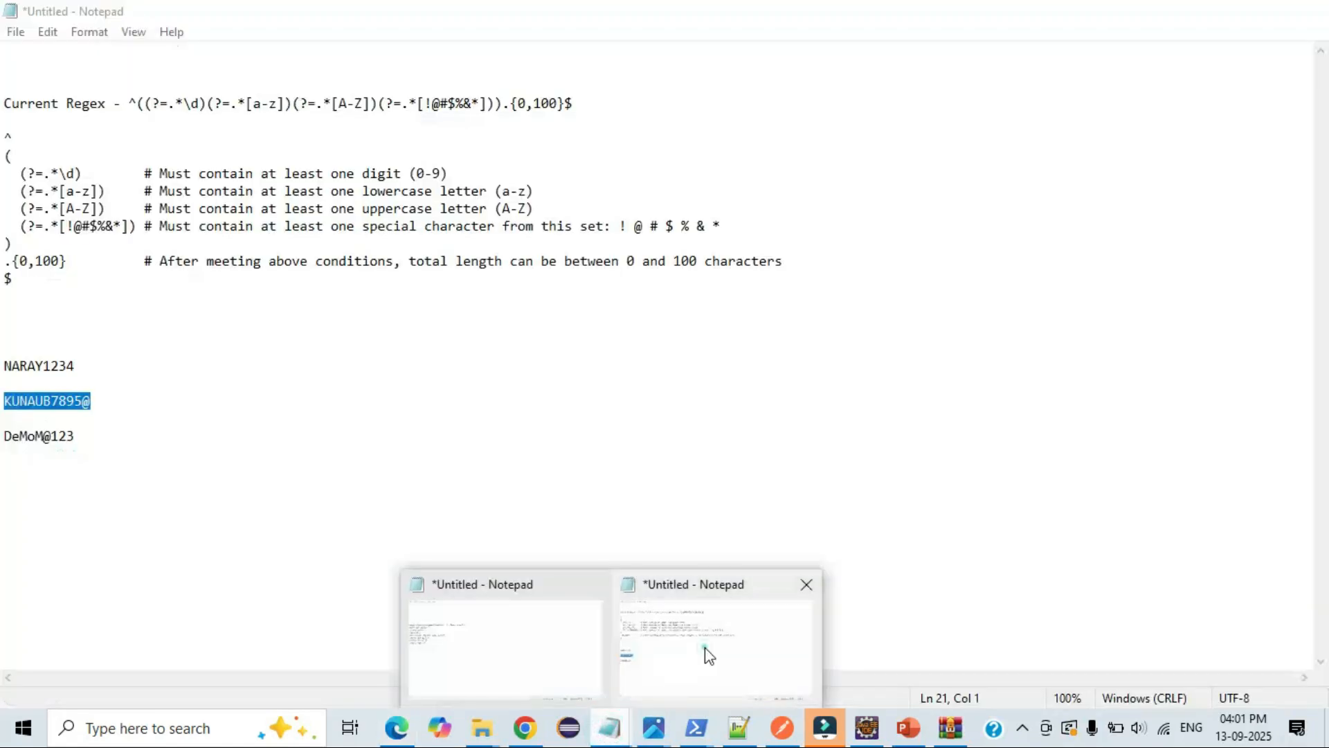
left_click(705, 647)
left_click(165, 483)
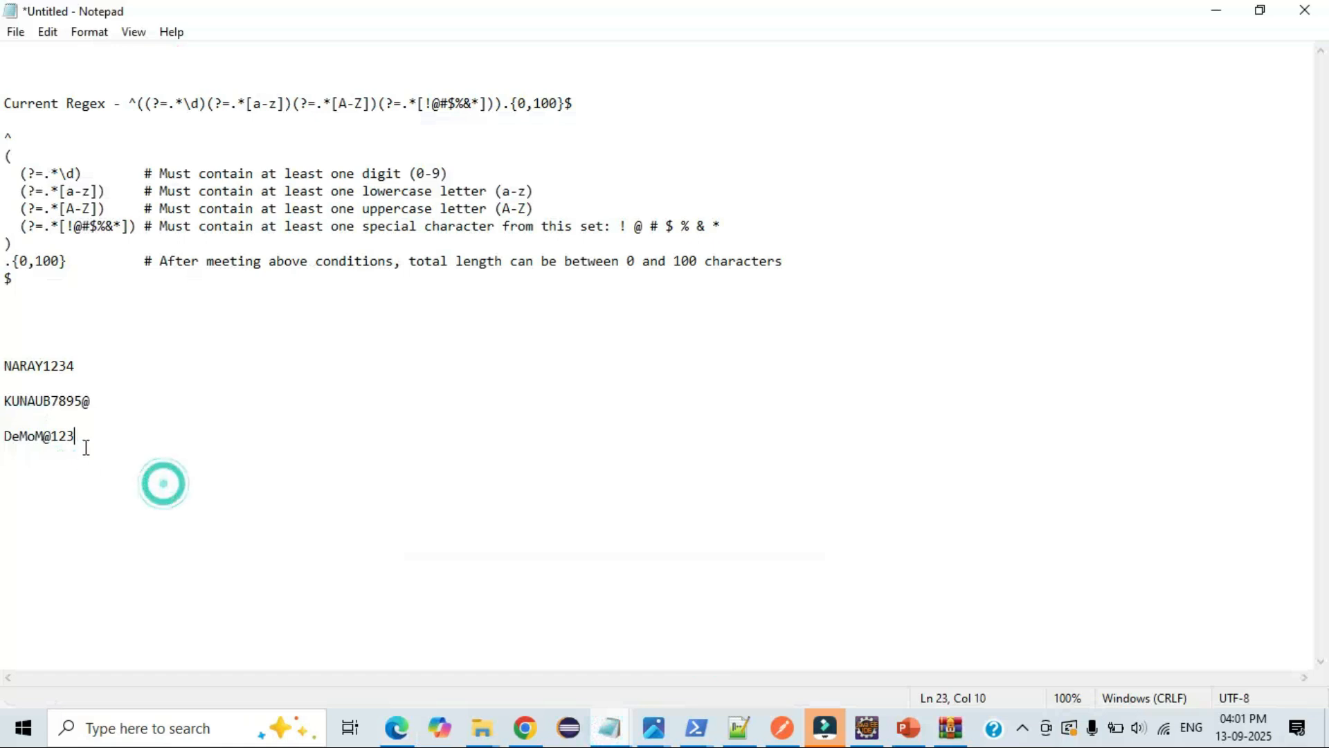
double_click(108, 435)
left_click(107, 435)
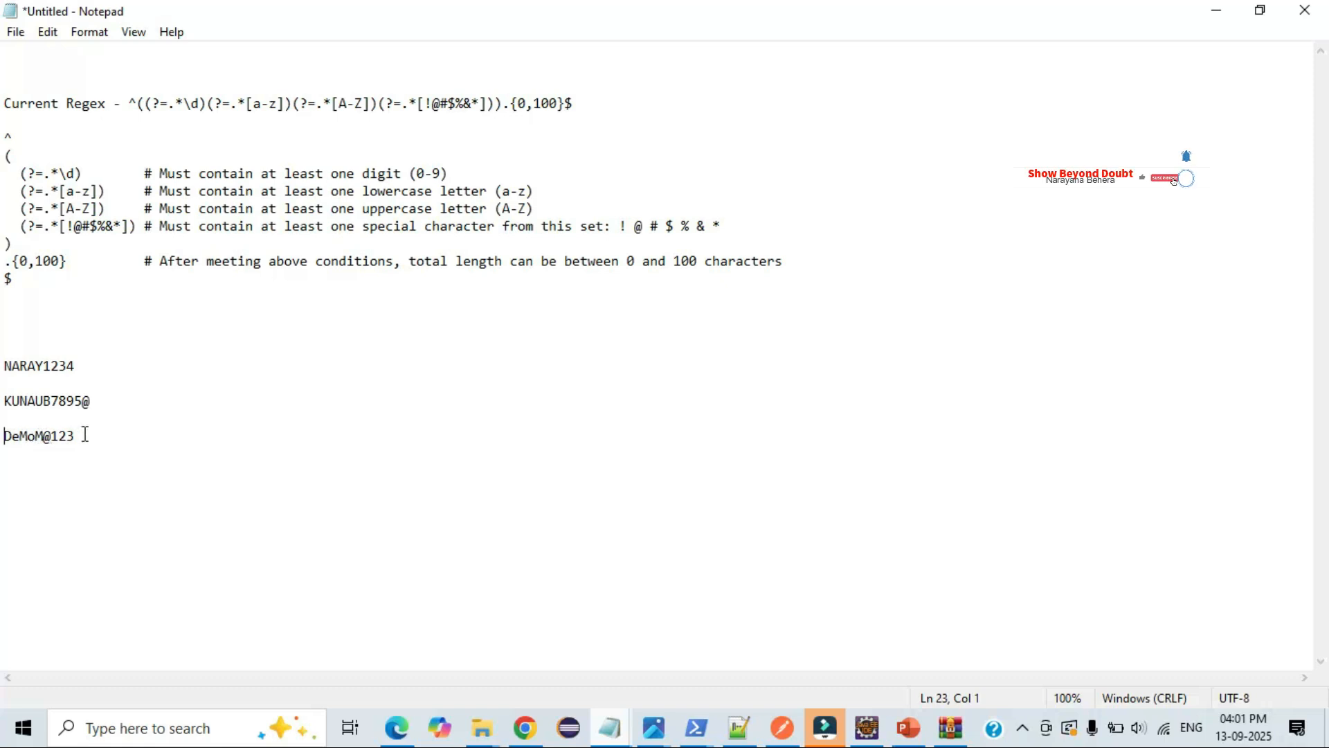
left_click_drag(83, 434, 20, 435)
key("shift+Home")
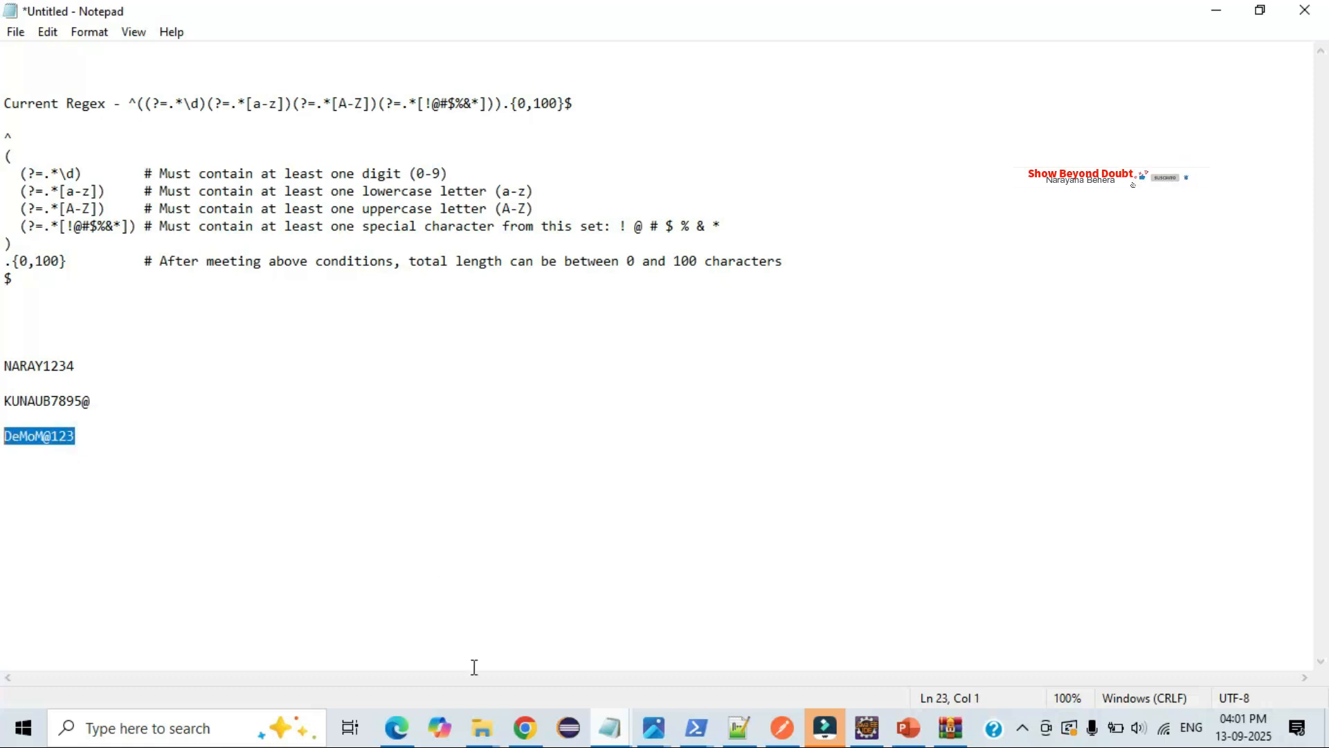
Step: In Edge, enter the third sample in the new password and confirmation fields, reveal the confirmation to check it, and submit
left_click(408, 738)
left_click(543, 270)
key("ctrl+v")
left_click(601, 305)
key("ctrl+v")
left_click(602, 304)
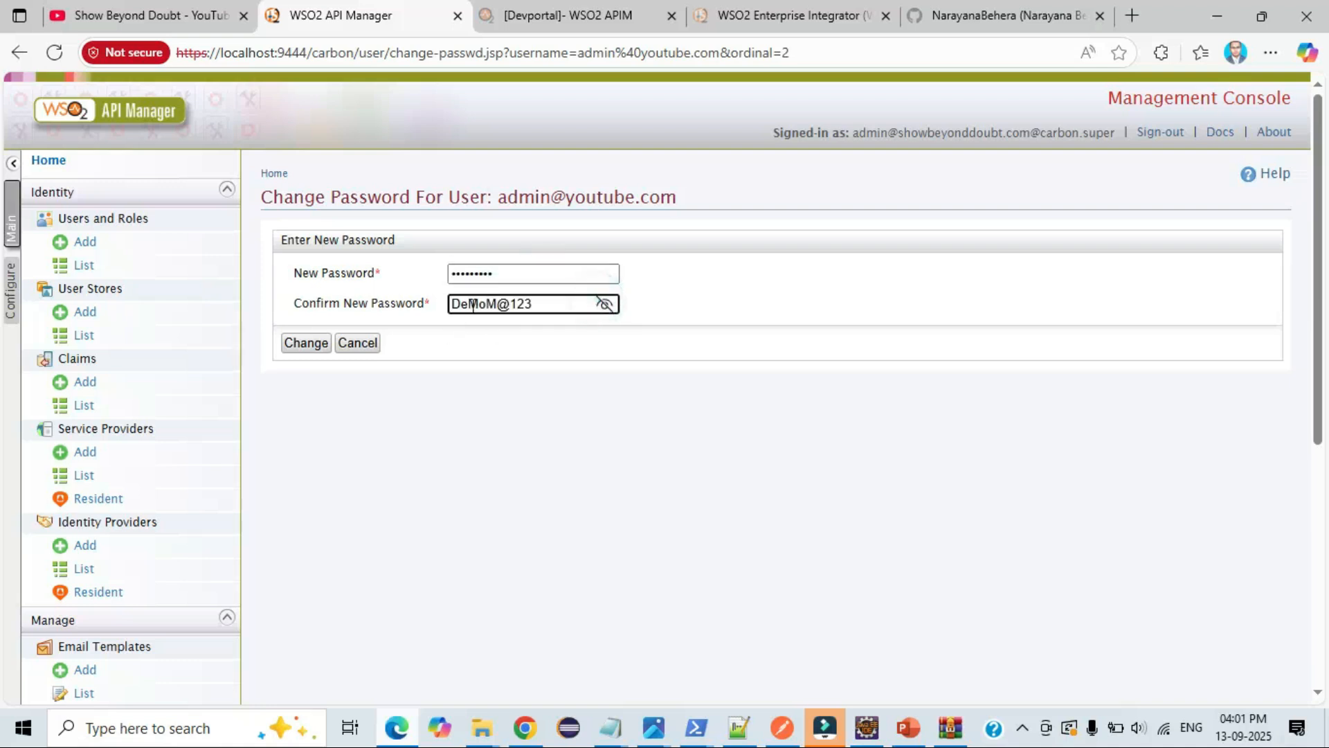
left_click(306, 344)
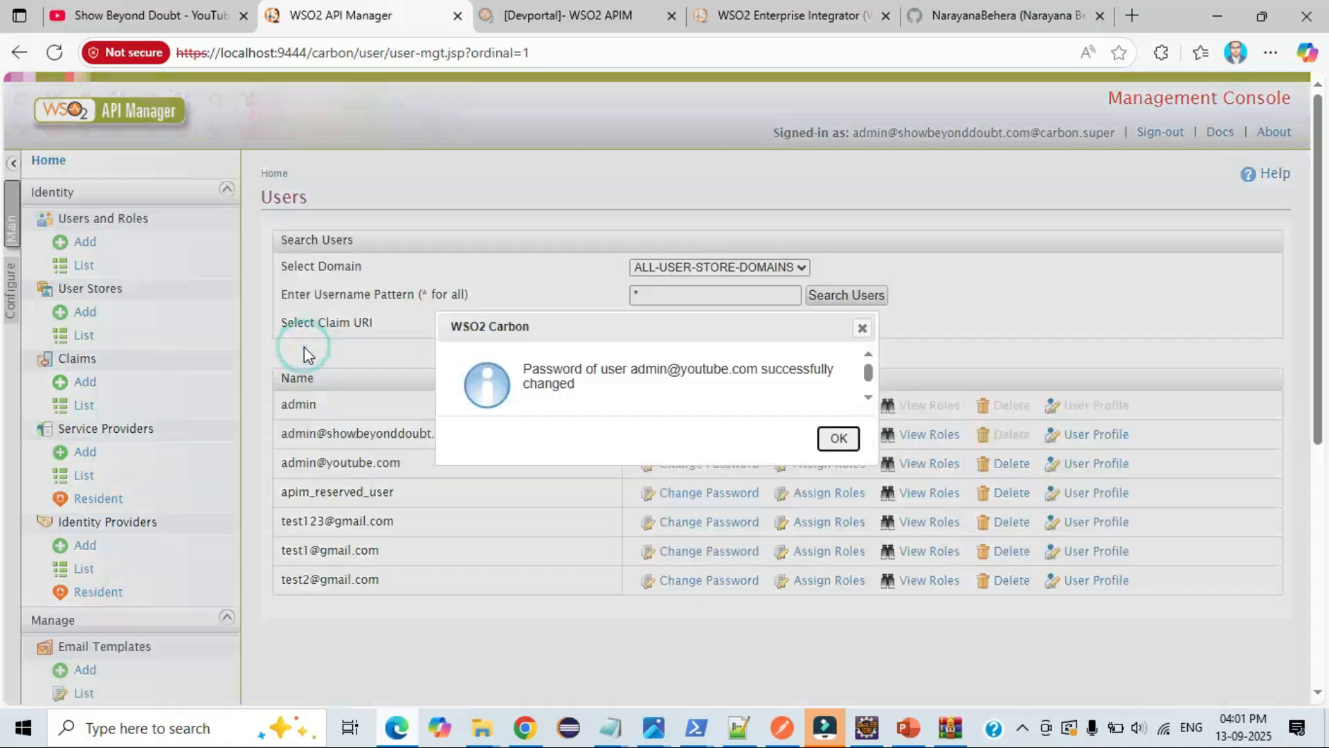
Step: Copy the YouTube admin's username from the password change confirmation and close the dialog
left_click_drag(525, 367, 584, 389)
left_click(584, 389)
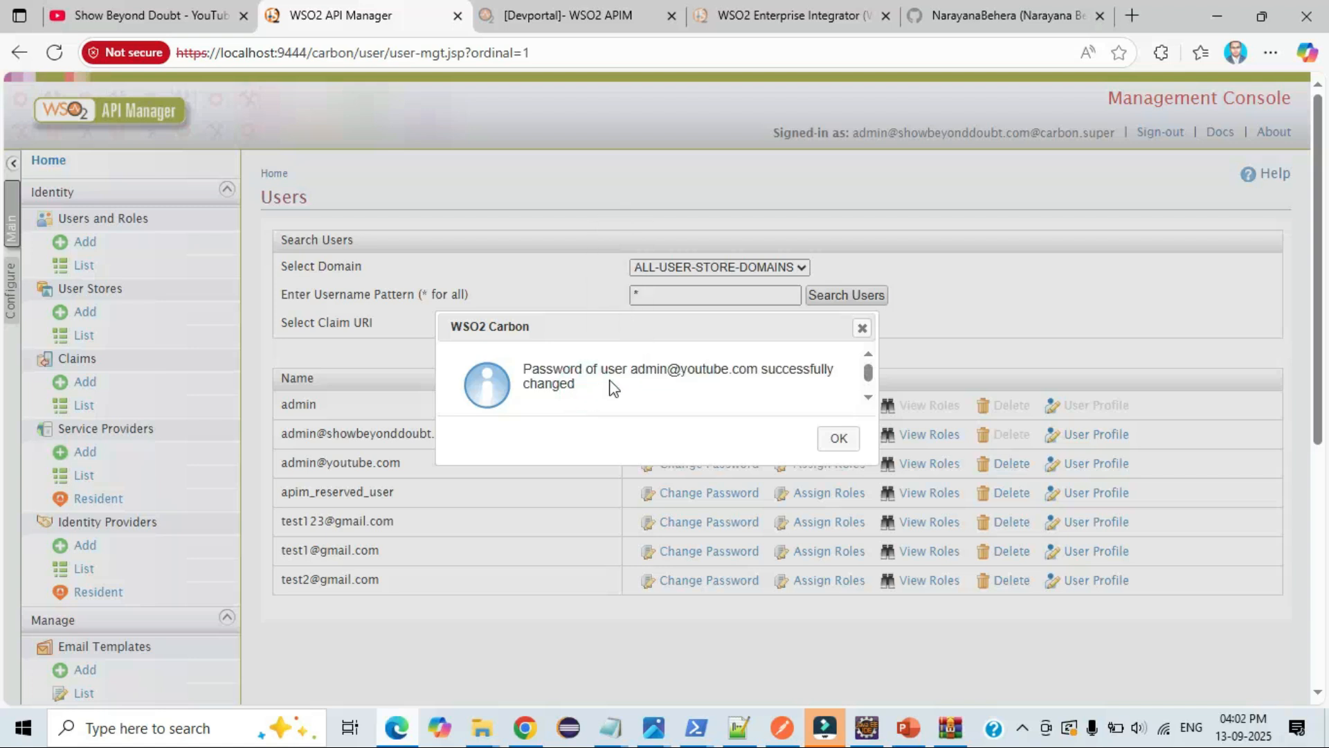
left_click_drag(632, 368, 758, 368)
key("ctrl+c")
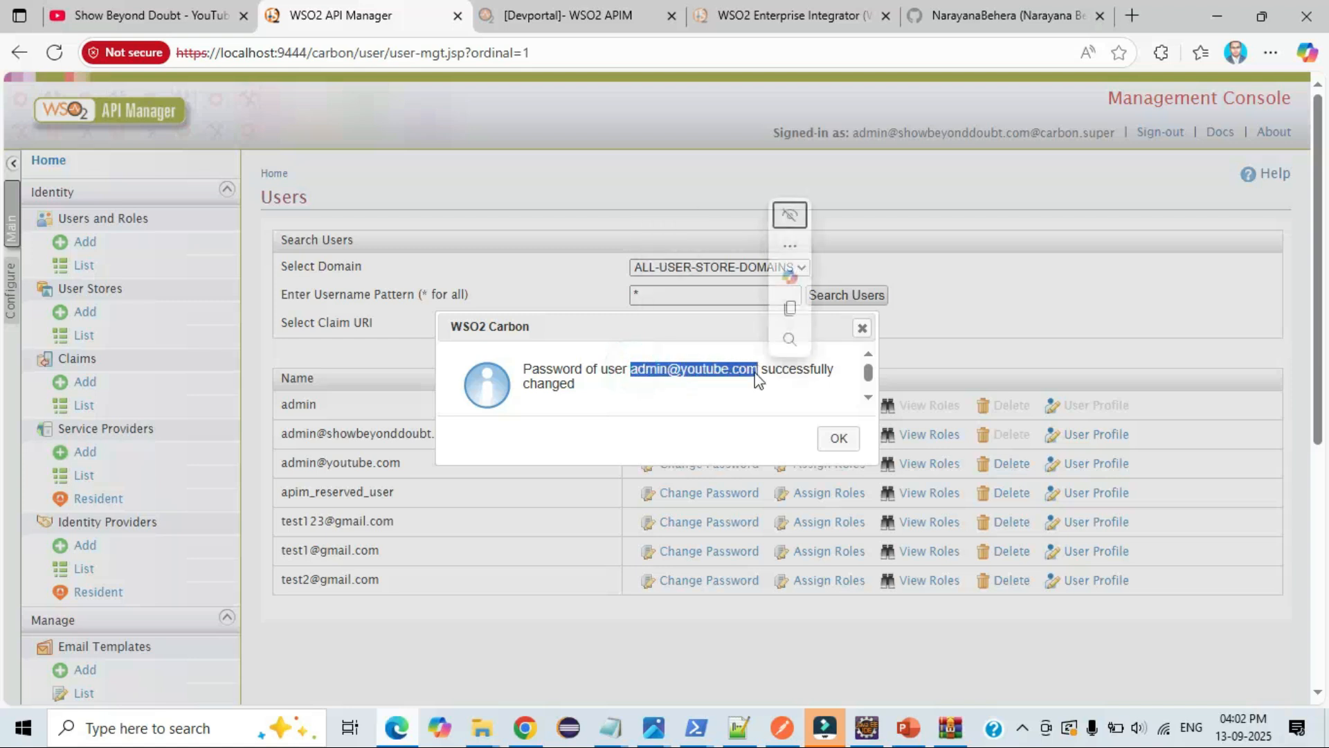
left_click(840, 441)
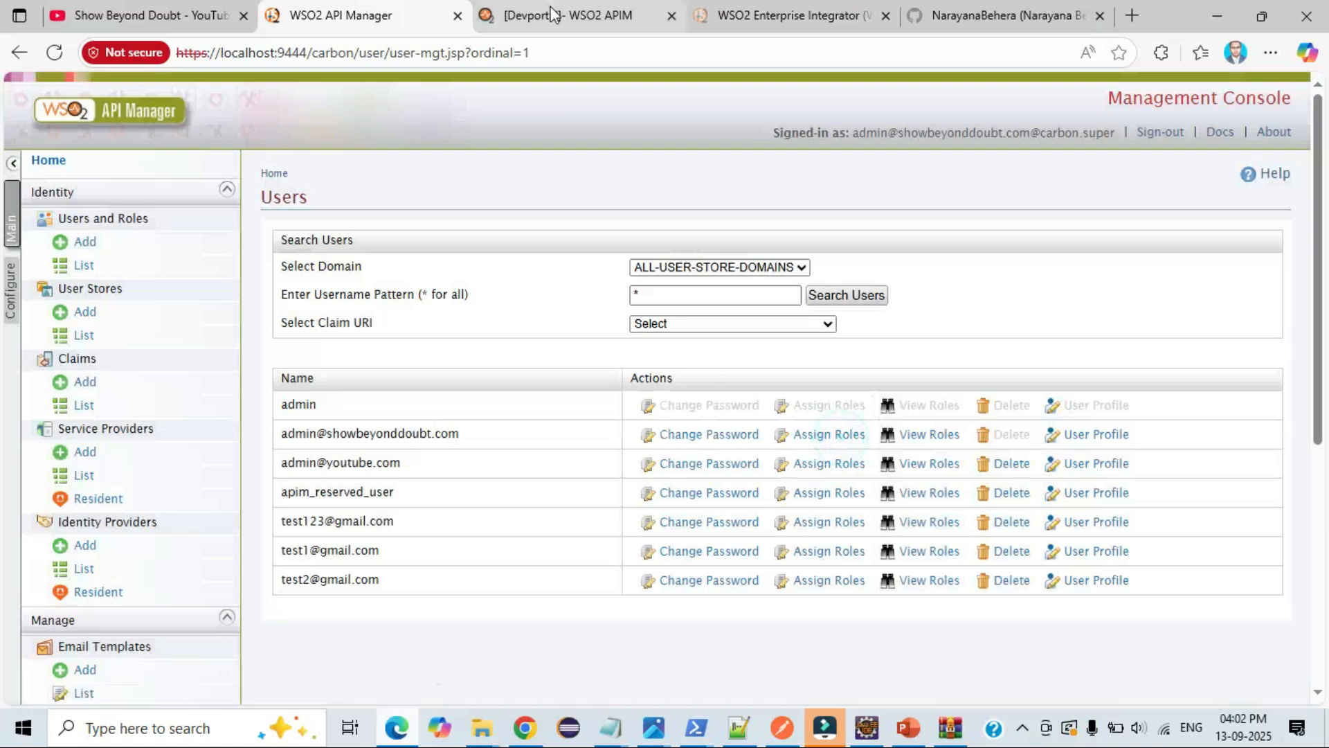
Step: Reload the Developer Portal and open its sign-in page
left_click(554, 16)
left_click(61, 52)
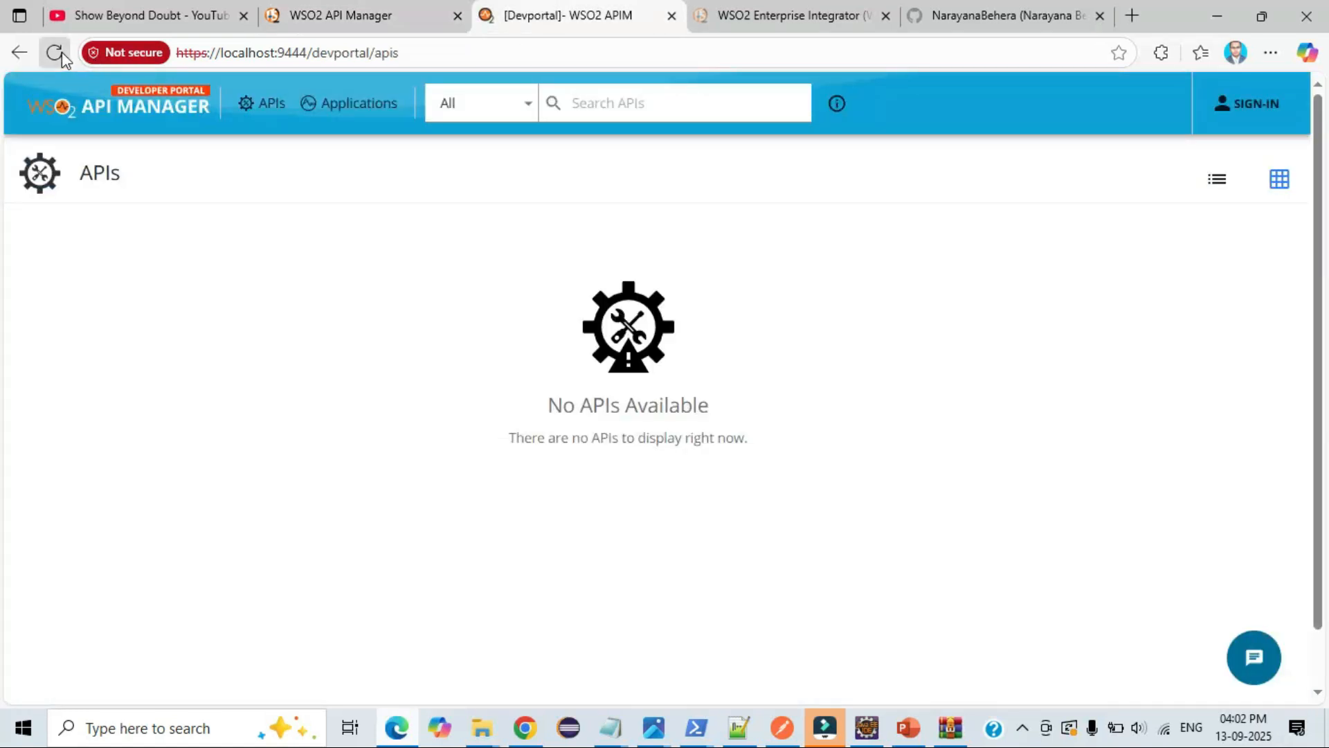
left_click(1257, 107)
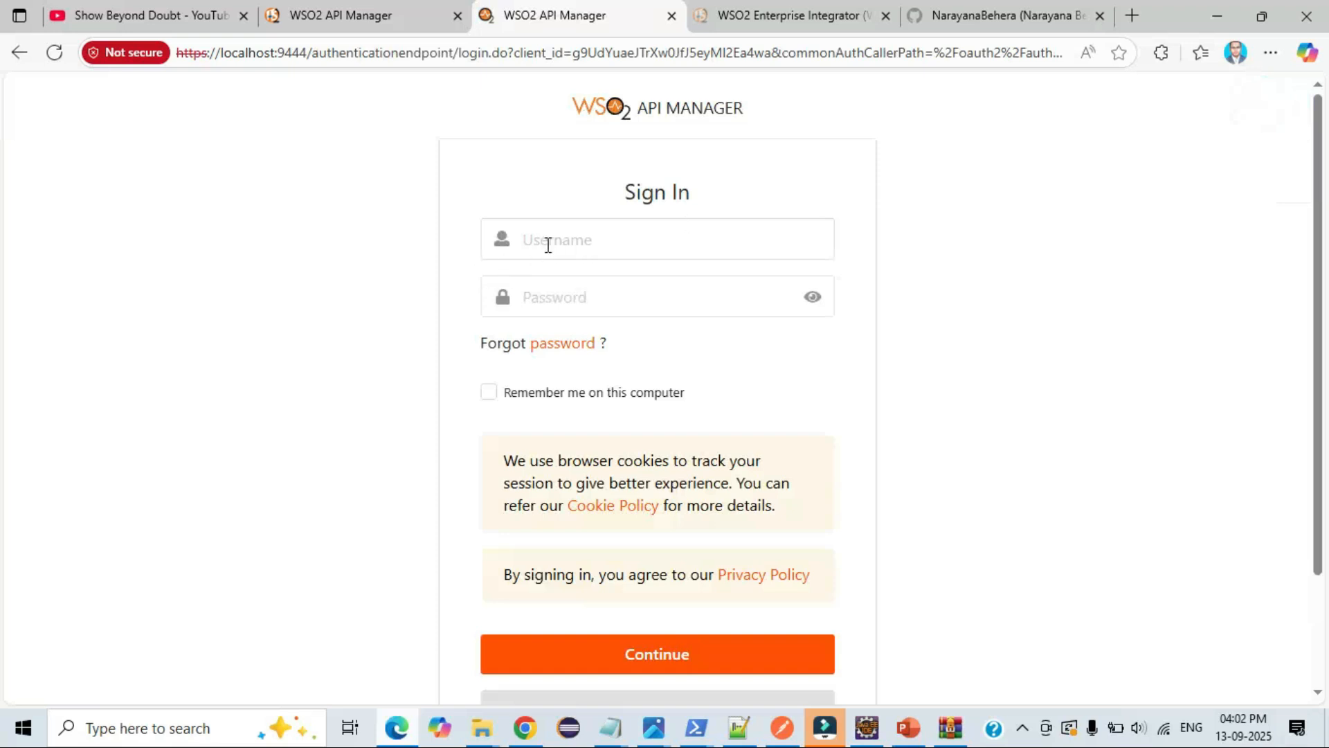
Step: Fill in the copied username on the sign-in page and copy the third sample password from the Notepad notes
left_click(587, 241)
key("ctrl+v")
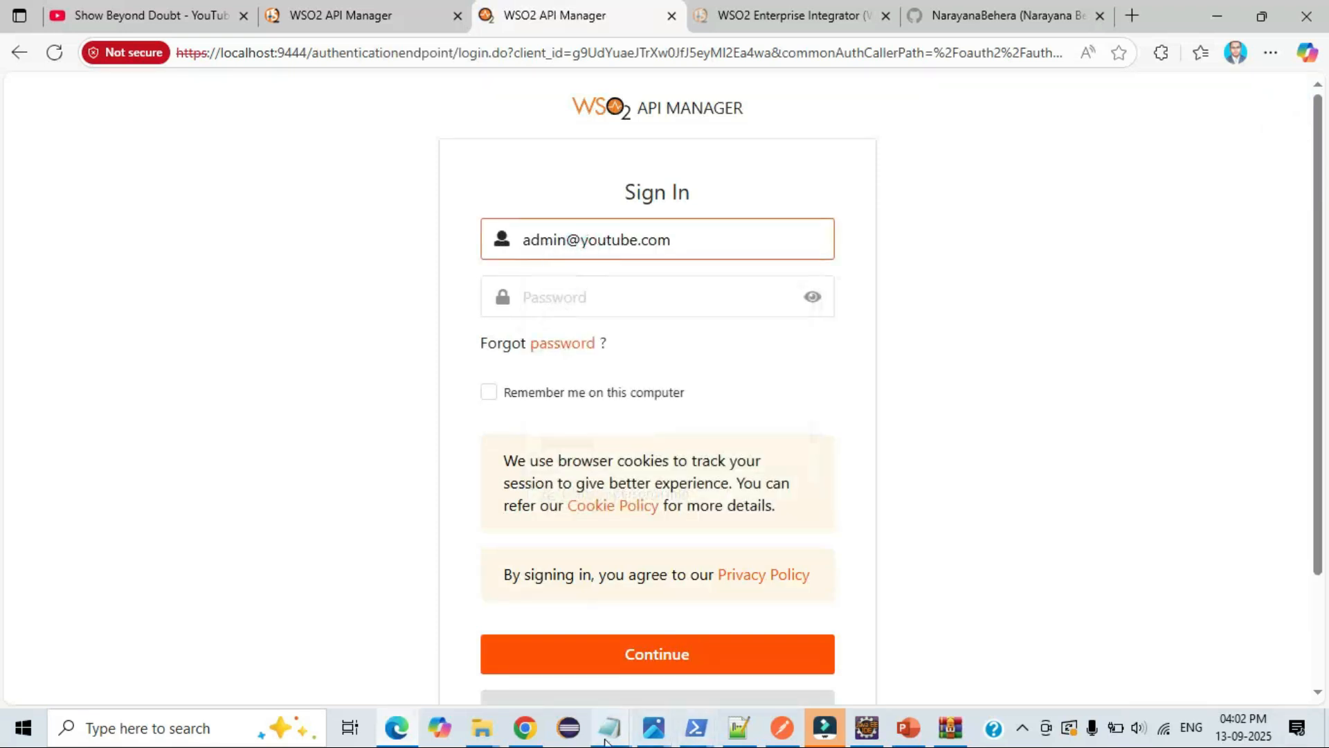
mouse_move(610, 727)
left_click(712, 646)
left_click(218, 473)
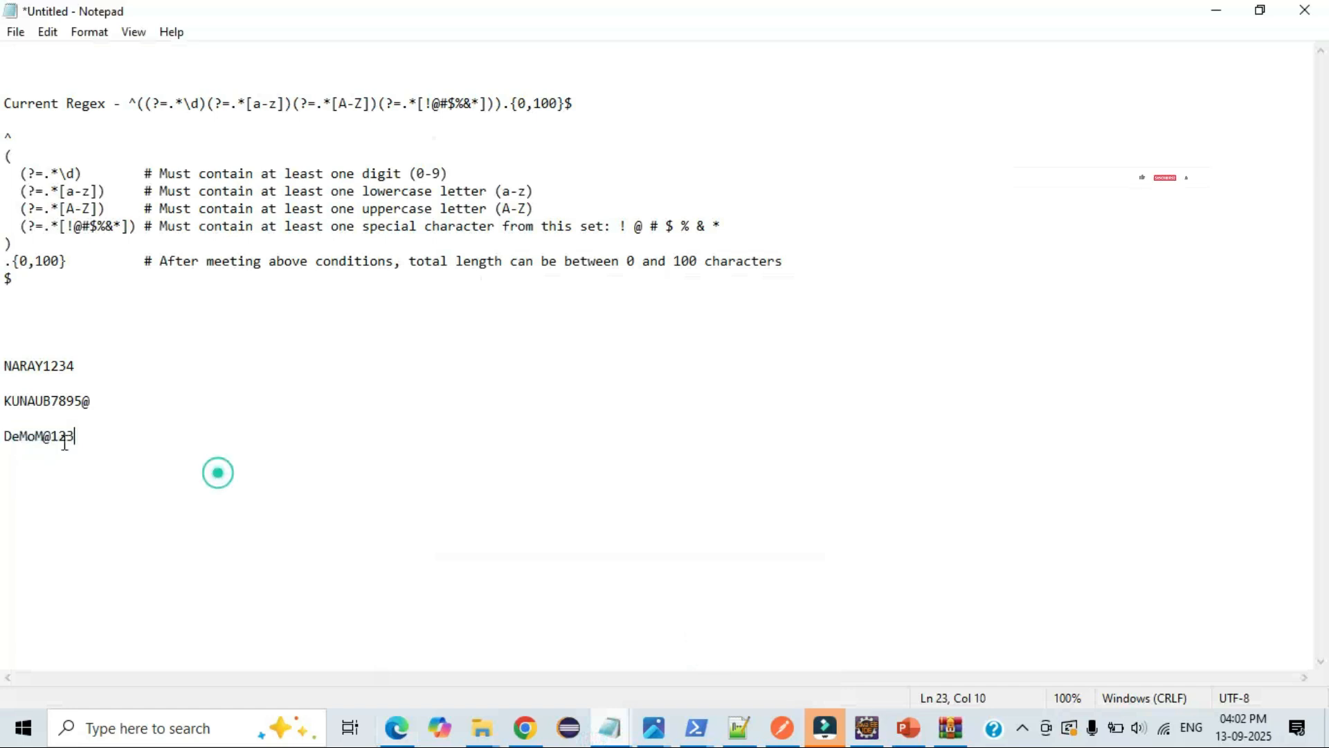
left_click_drag(74, 436, 2, 436)
key("ctrl+c")
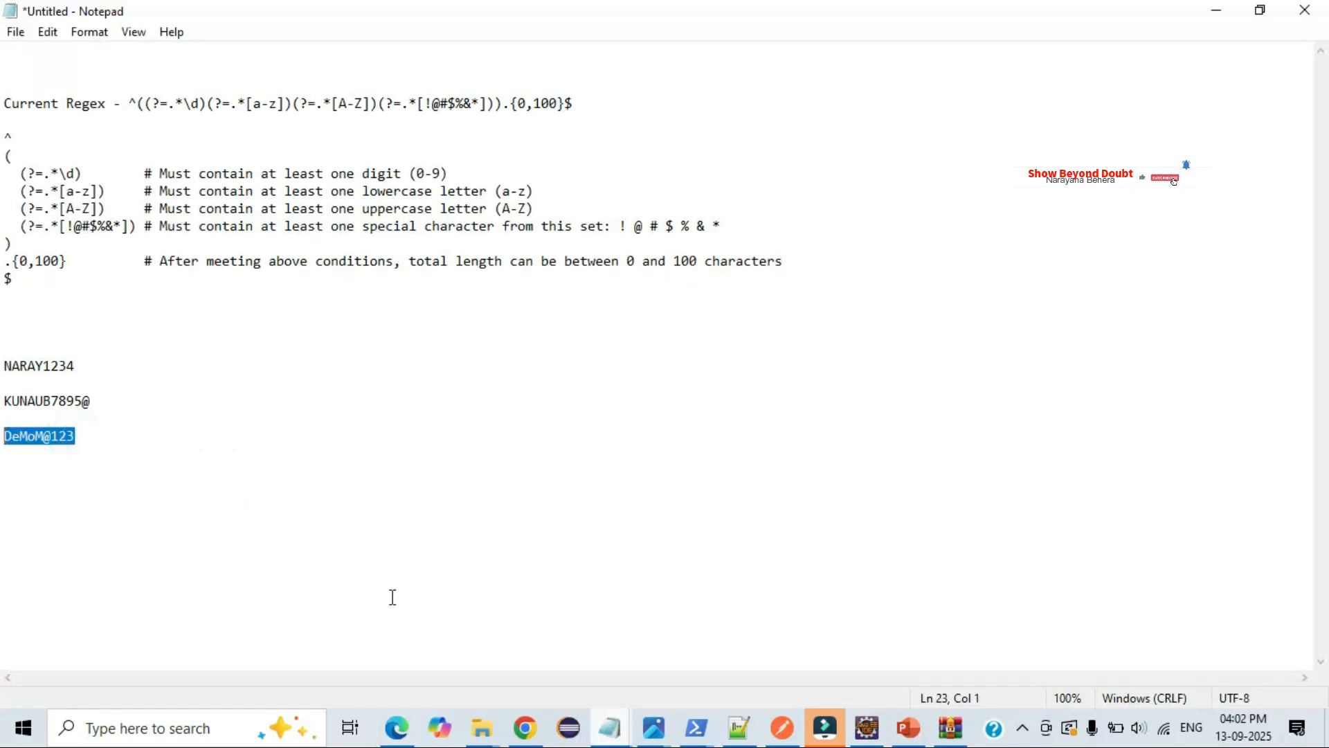
Step: Back in Edge, enter the copied sample in the sign-in password field, reveal it to check it, and sign in to the Developer Portal
left_click(396, 727)
left_click(695, 298)
key("ctrl+v")
left_click(809, 298)
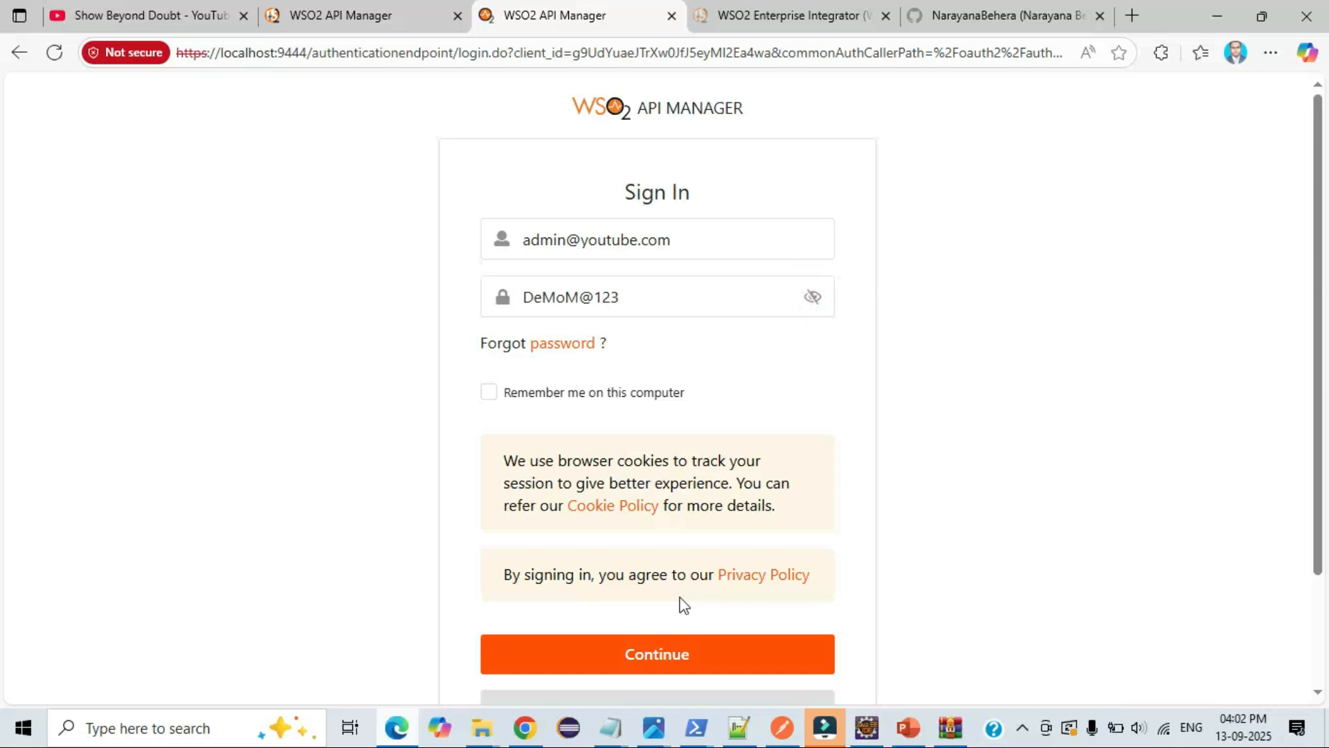
scroll(682, 605, "down", 2)
left_click(668, 515)
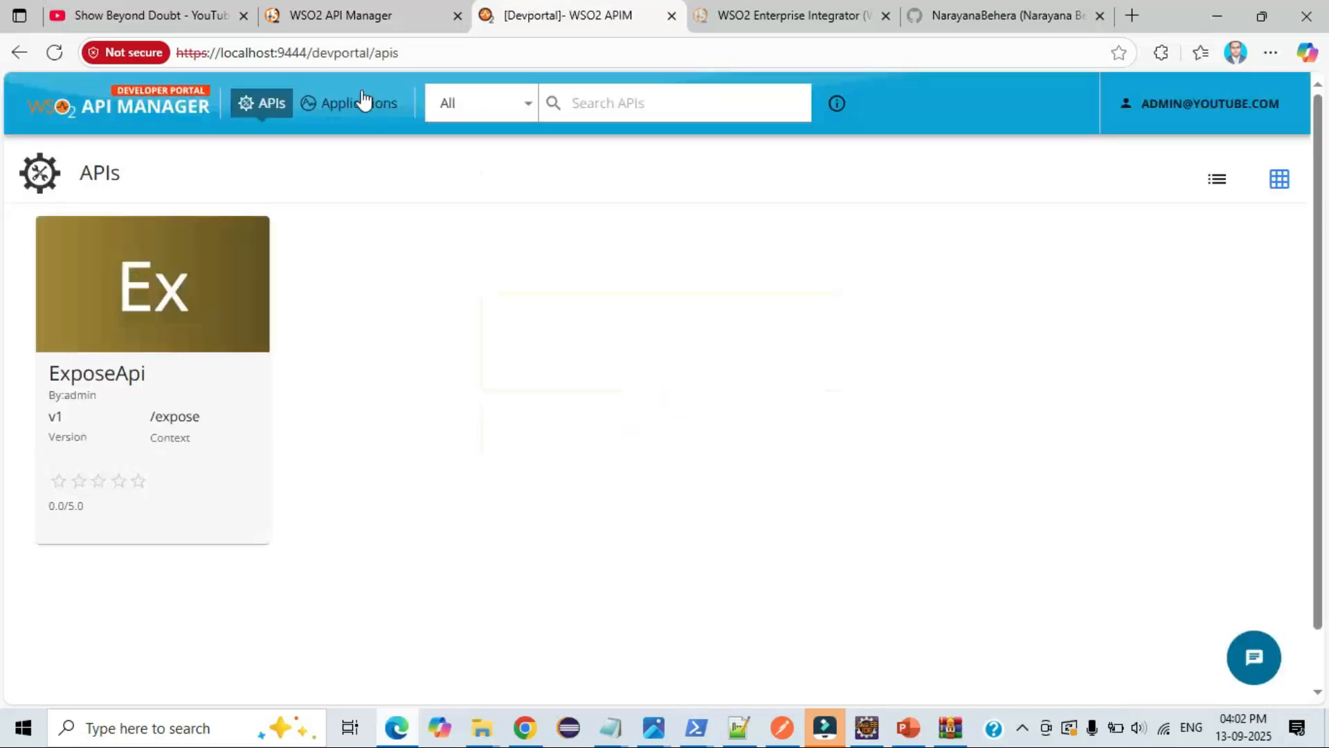
Step: Examine the Developer Portal's address path and revisit the Management Console user list and the Show Beyond Doubt YouTube channel page
left_click_drag(317, 53, 439, 54)
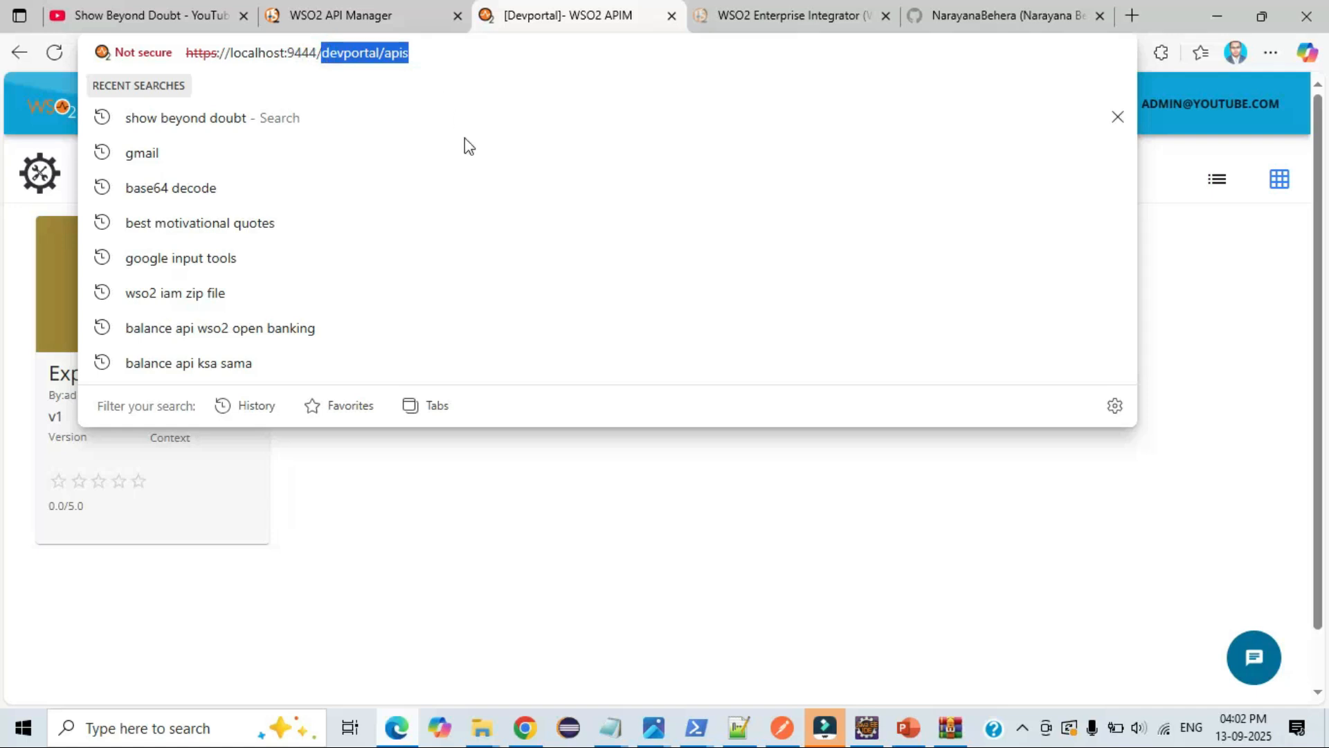
left_click(396, 19)
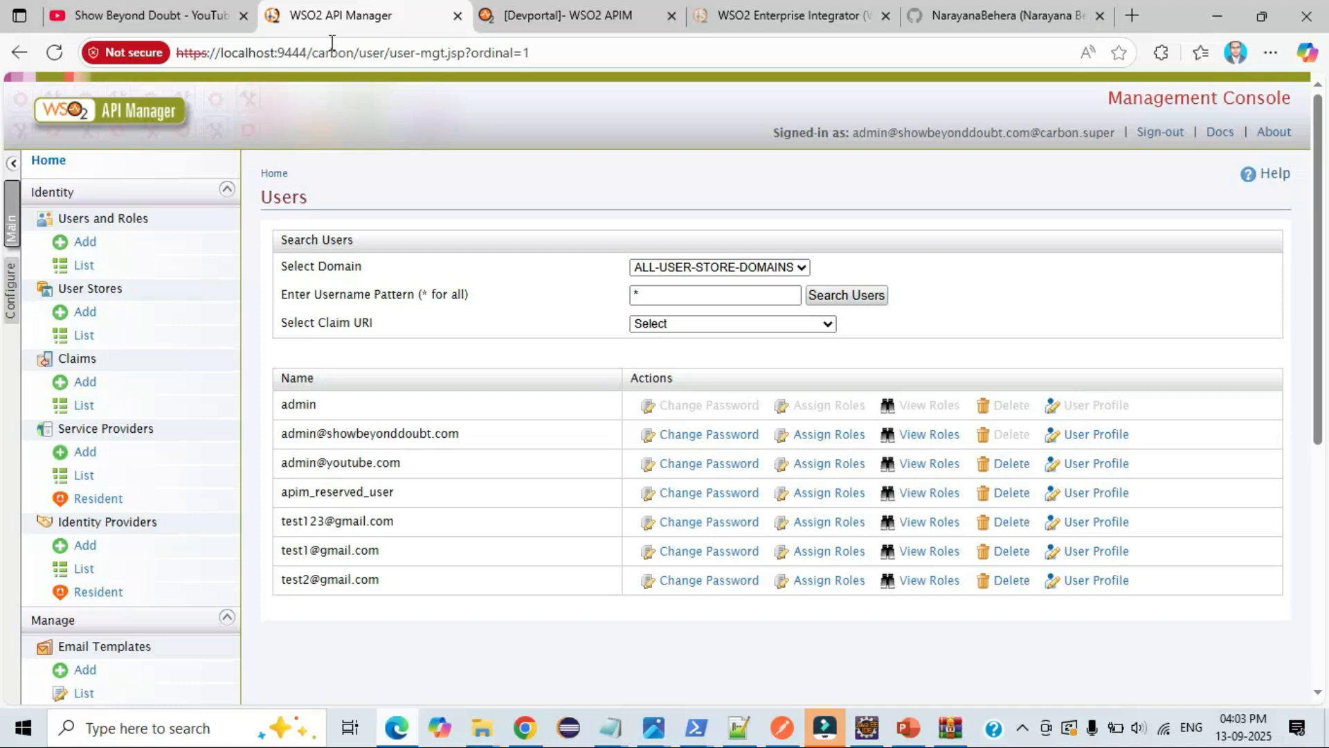
left_click(152, 9)
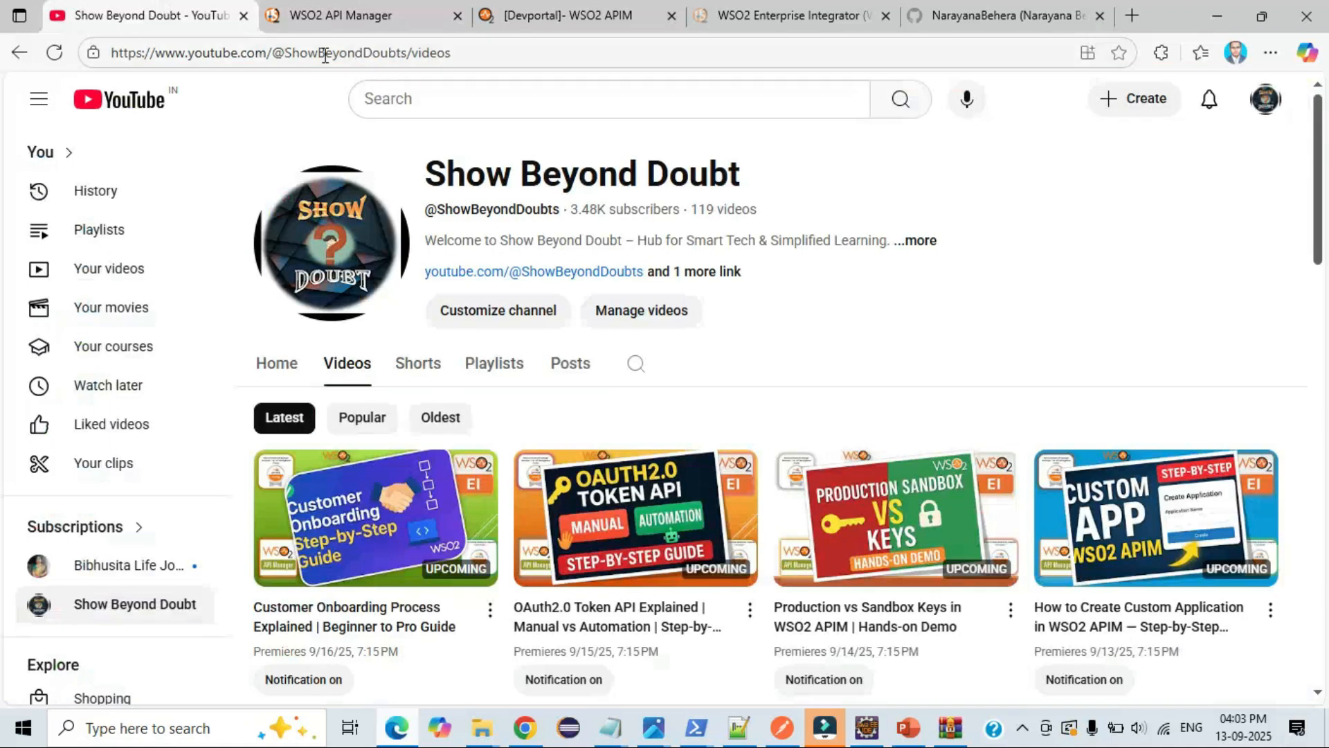
left_click_drag(754, 171, 425, 171)
left_click(973, 333)
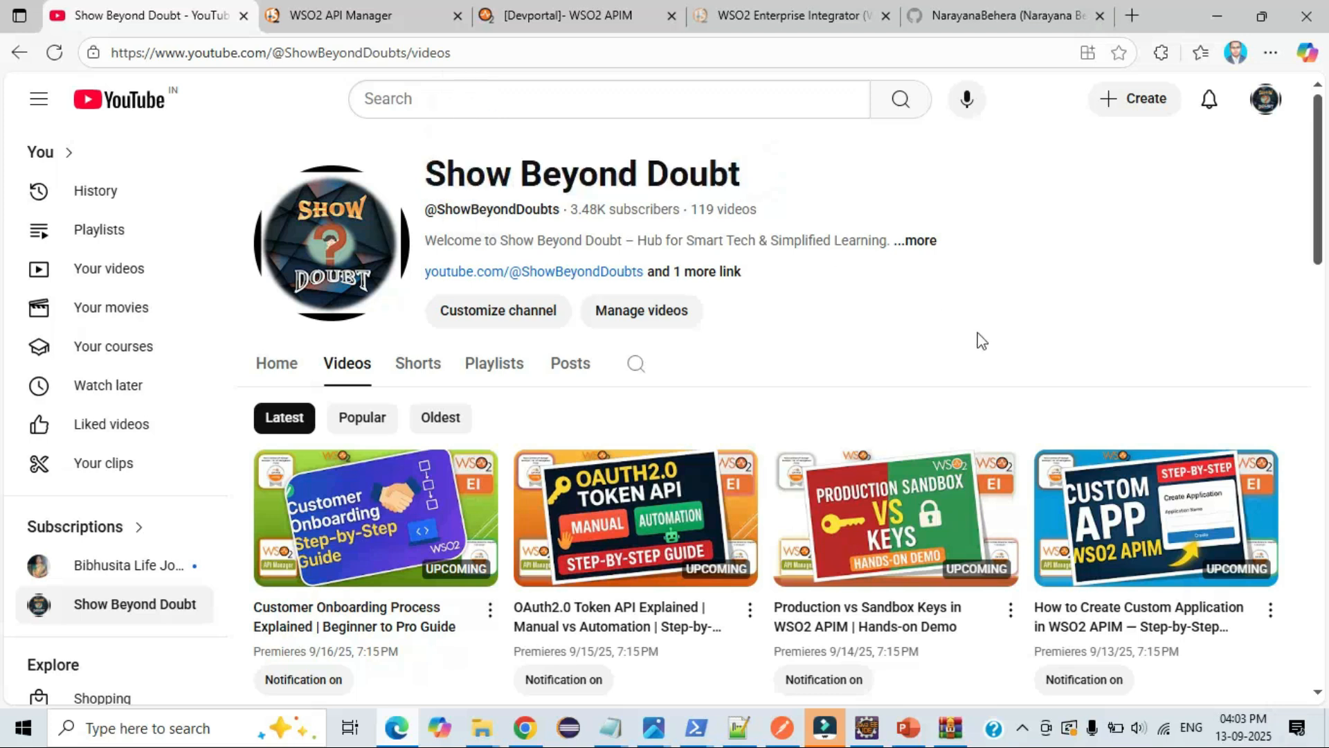